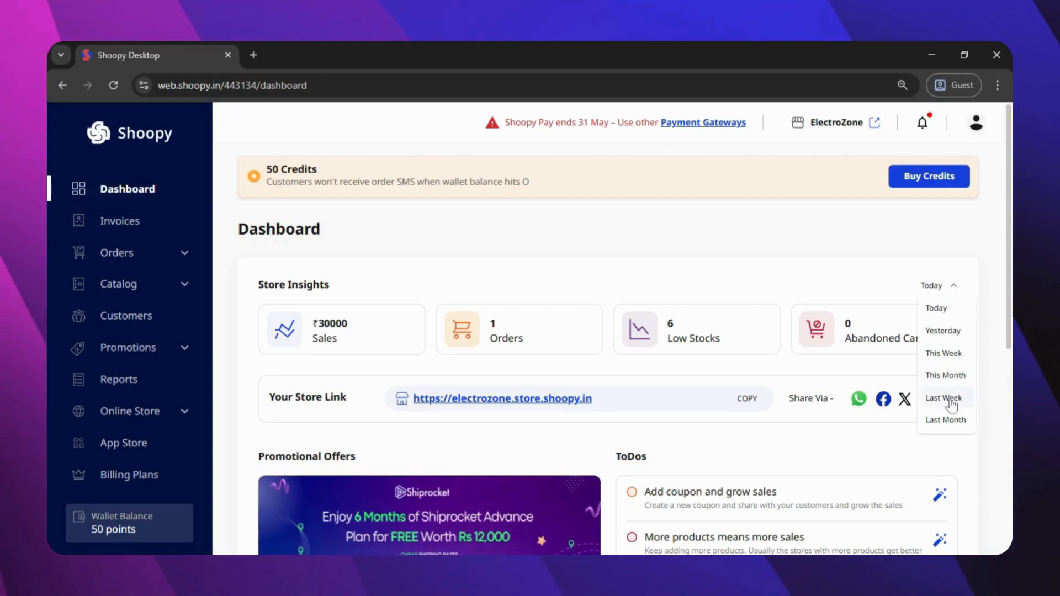
Step: Review the feature notifications, read the full "Supercharge Your Related Products!" post, and return to the store dashboard
{"action": "left_click", "coordinate": [923, 124]}
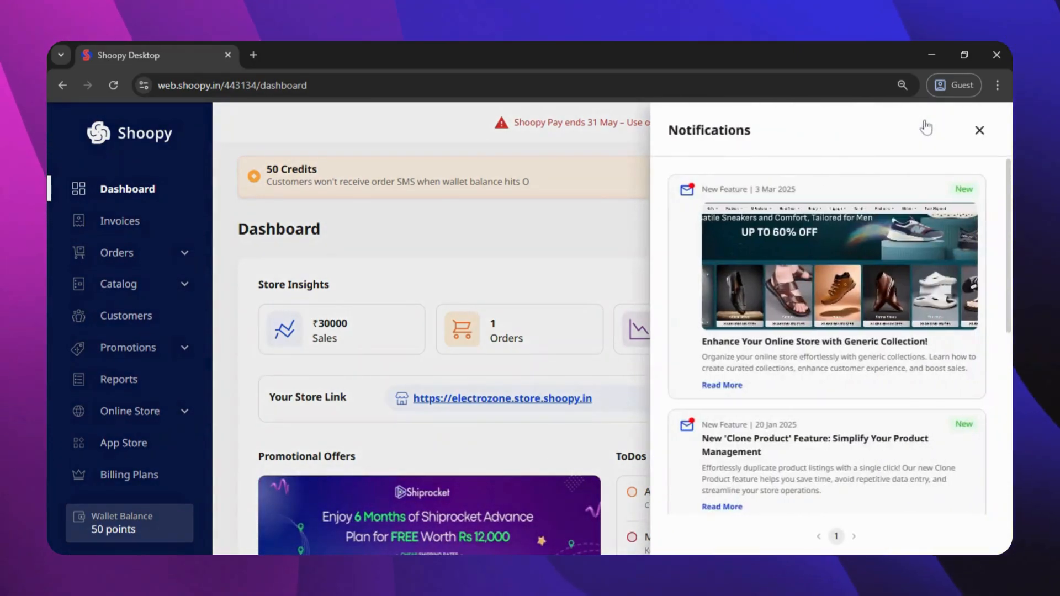
{"action": "scroll", "coordinate": [890, 260], "scroll_direction": "down", "scroll_amount": 2}
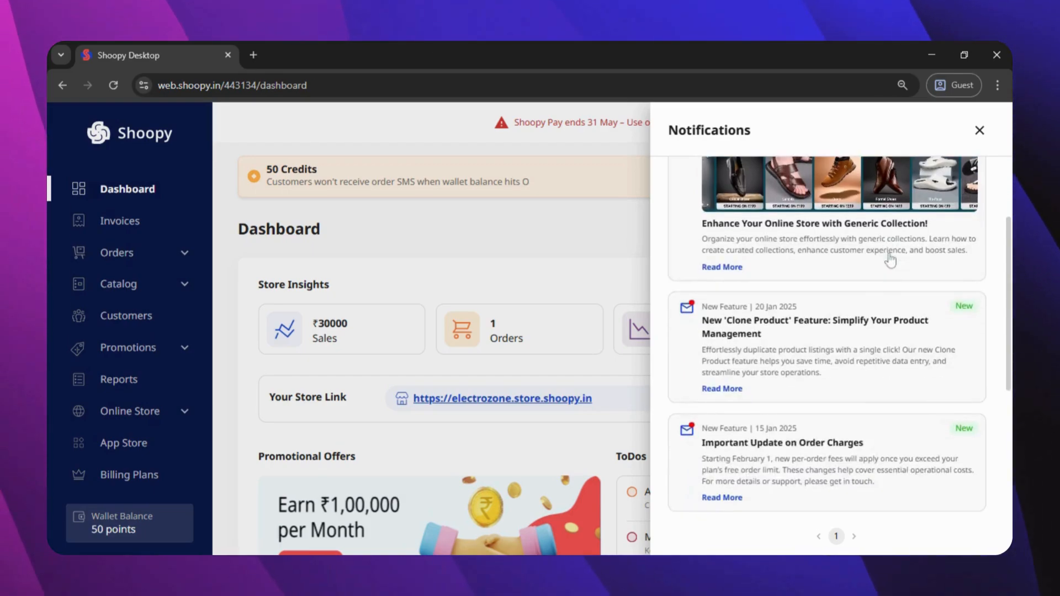
{"action": "scroll", "coordinate": [890, 259], "scroll_direction": "down", "scroll_amount": 4}
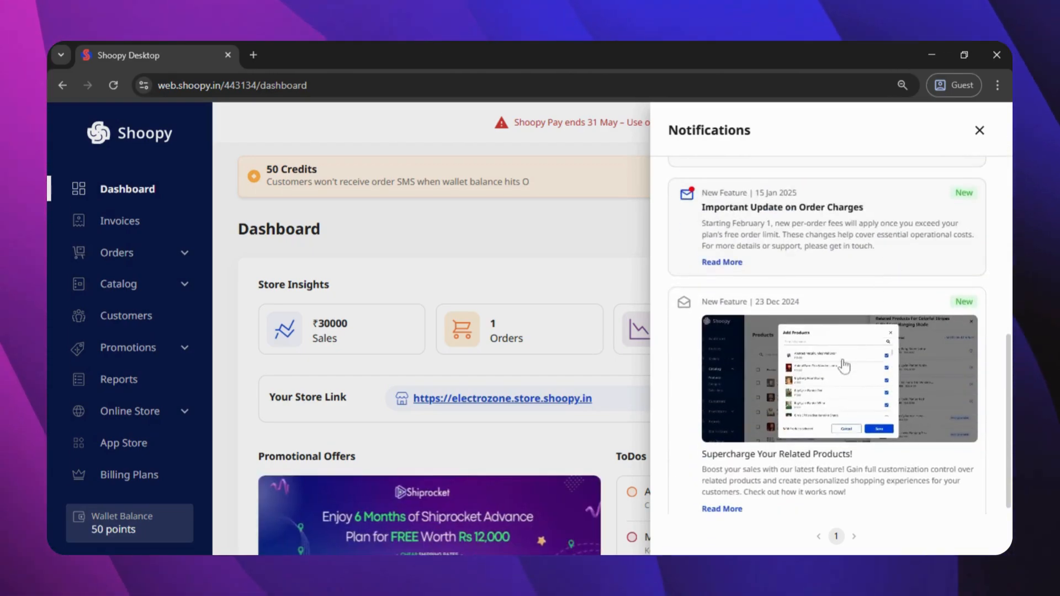
{"action": "left_click", "coordinate": [756, 413]}
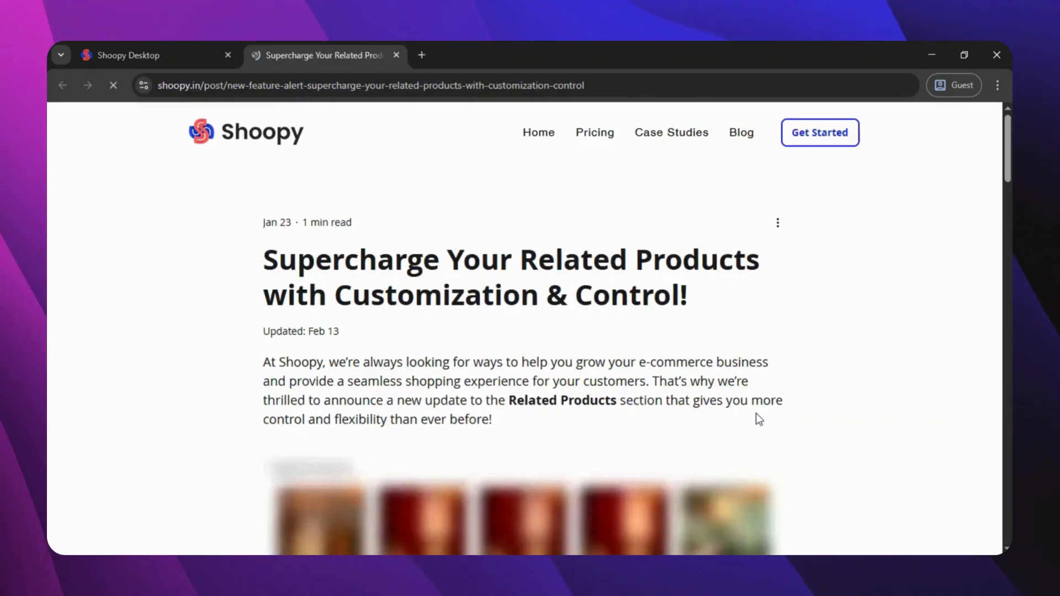
{"action": "scroll", "coordinate": [602, 327], "scroll_direction": "down", "scroll_amount": 7}
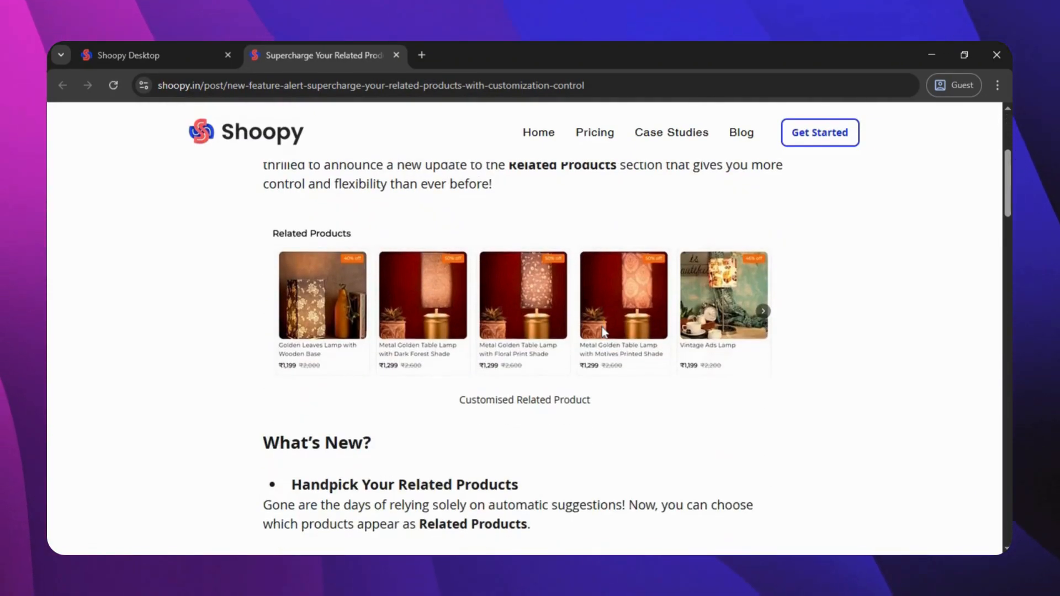
{"action": "scroll", "coordinate": [605, 332], "scroll_direction": "down", "scroll_amount": 8}
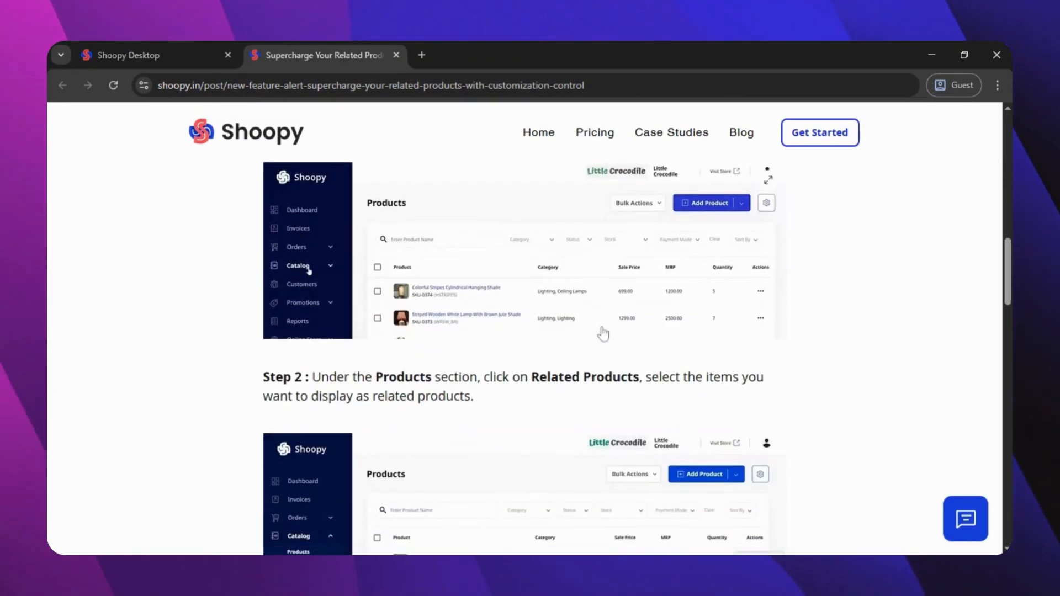
{"action": "key", "text": "ctrl+w"}
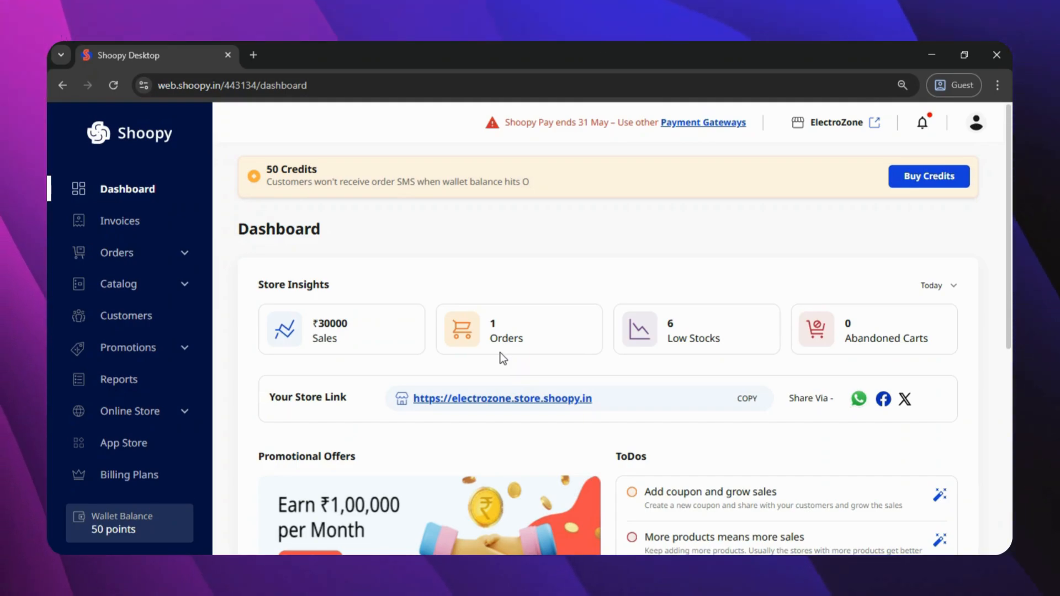
Step: Start a new catalog category and add Laptop.jpg as its image with the original crop
{"action": "left_click", "coordinate": [145, 298]}
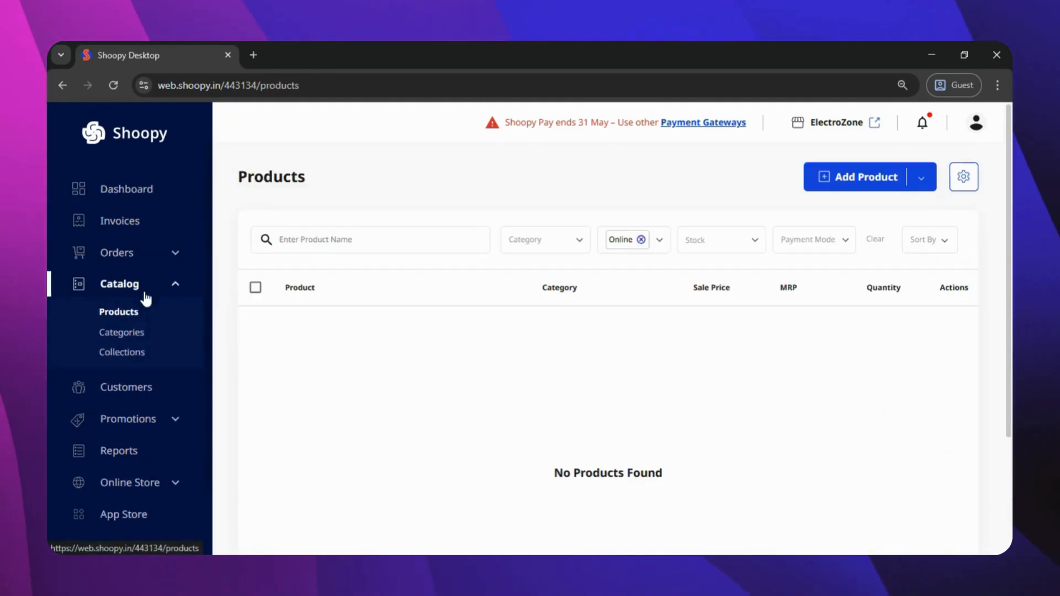
{"action": "left_click", "coordinate": [136, 335]}
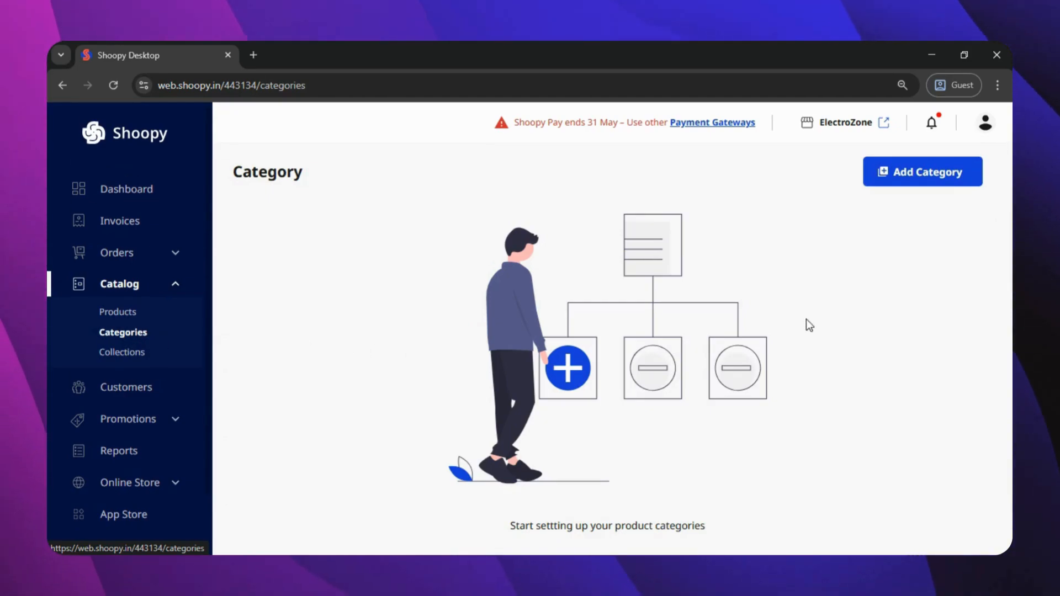
{"action": "left_click", "coordinate": [910, 181]}
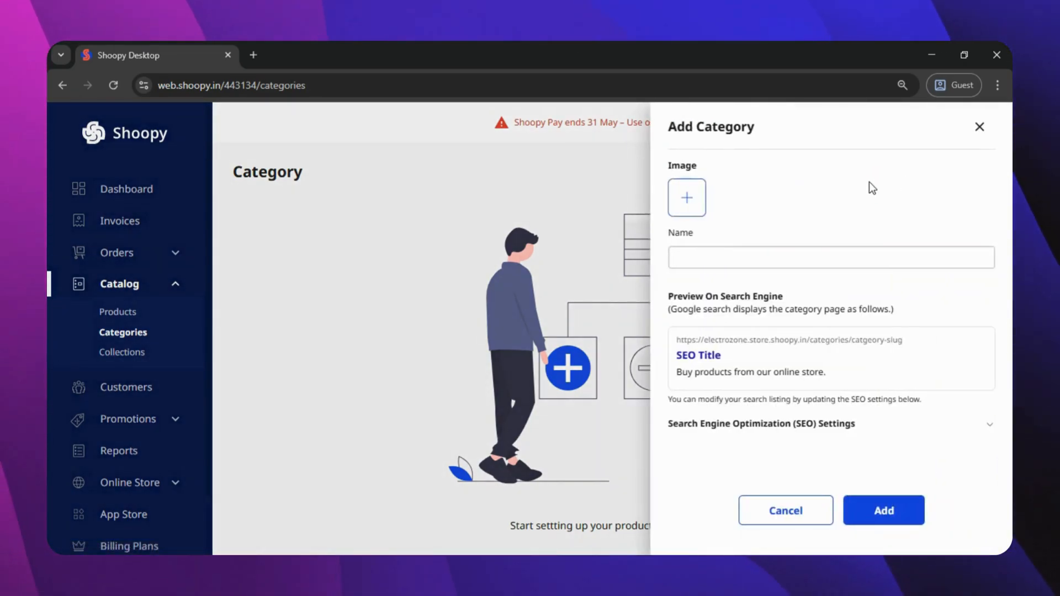
{"action": "left_click", "coordinate": [695, 193]}
{"action": "left_click", "coordinate": [444, 153]}
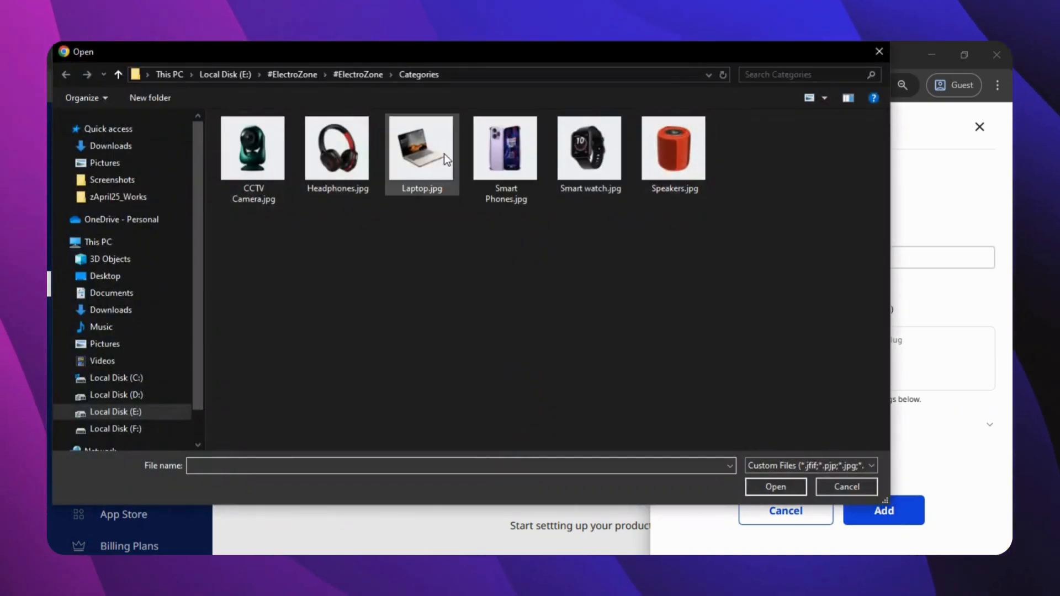
{"action": "left_click", "coordinate": [778, 486]}
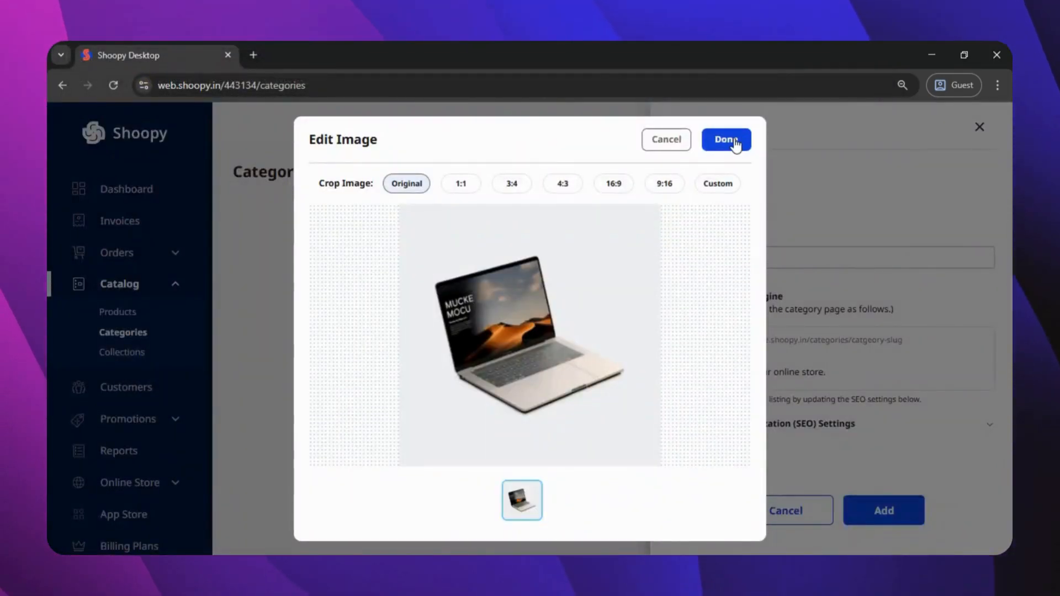
{"action": "left_click", "coordinate": [736, 141]}
Step: Name the category Laptop and add it with its default URL slug, SEO title and SEO description
{"action": "left_click", "coordinate": [745, 266]}
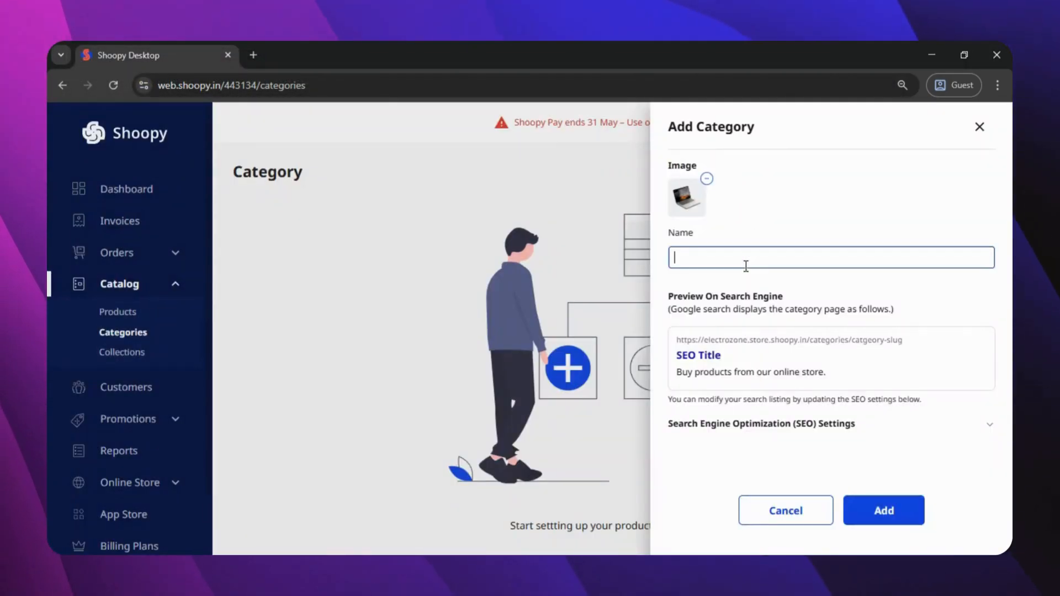
{"action": "type", "text": "Lapt"}
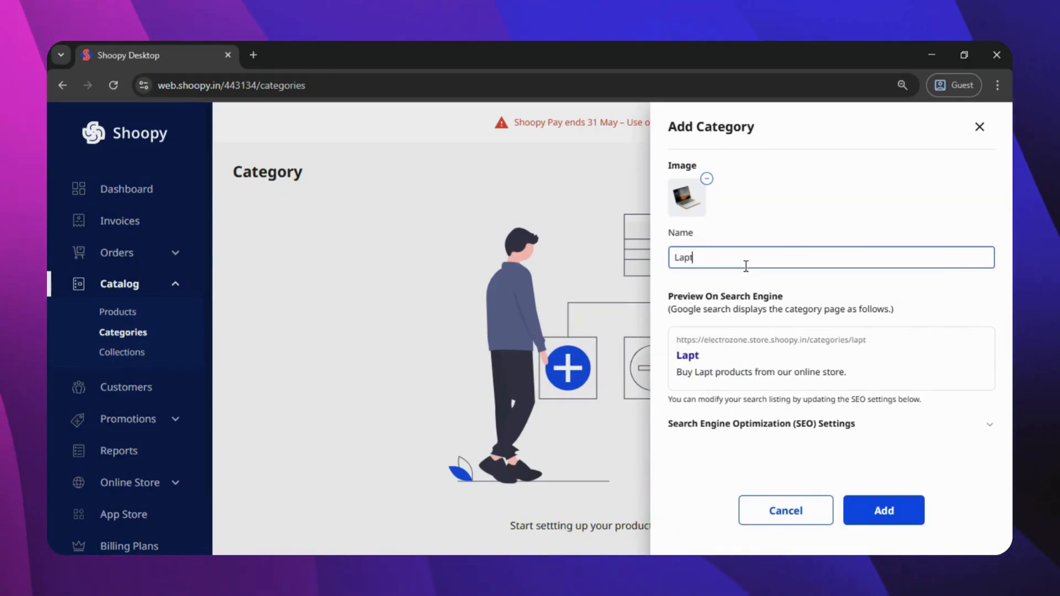
{"action": "left_click", "coordinate": [885, 433]}
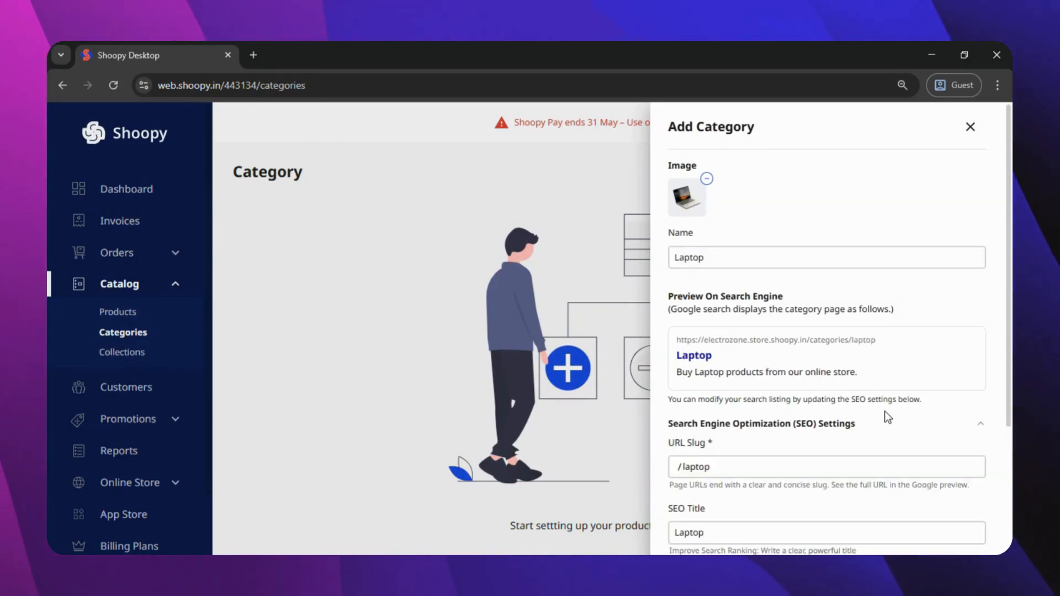
{"action": "scroll", "coordinate": [884, 411], "scroll_direction": "down", "scroll_amount": 2}
{"action": "left_click", "coordinate": [710, 344]}
{"action": "scroll", "coordinate": [713, 346], "scroll_direction": "down", "scroll_amount": 1}
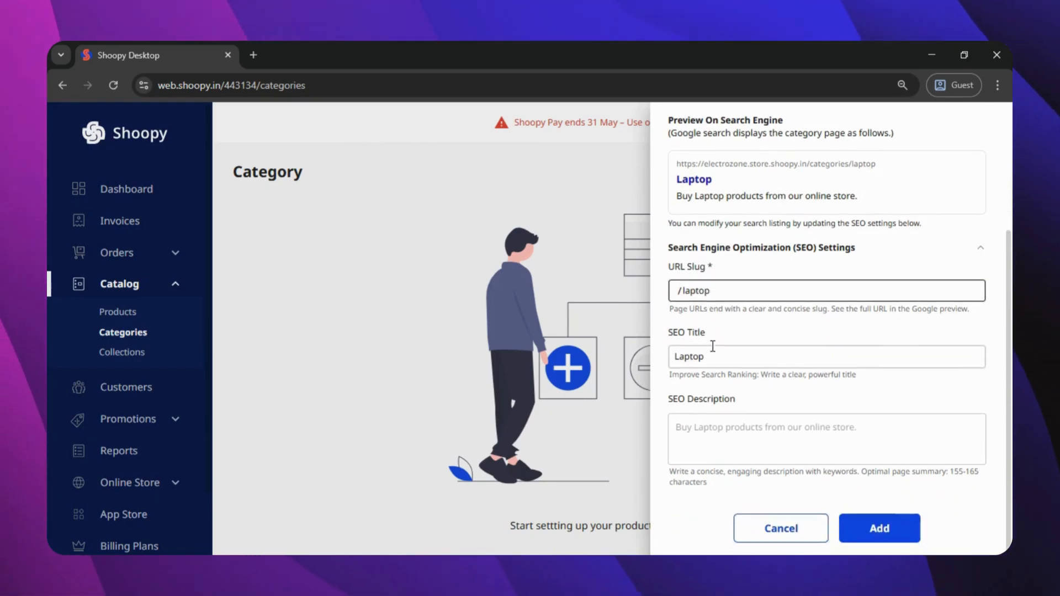
{"action": "left_click", "coordinate": [711, 356]}
{"action": "left_click", "coordinate": [740, 441]}
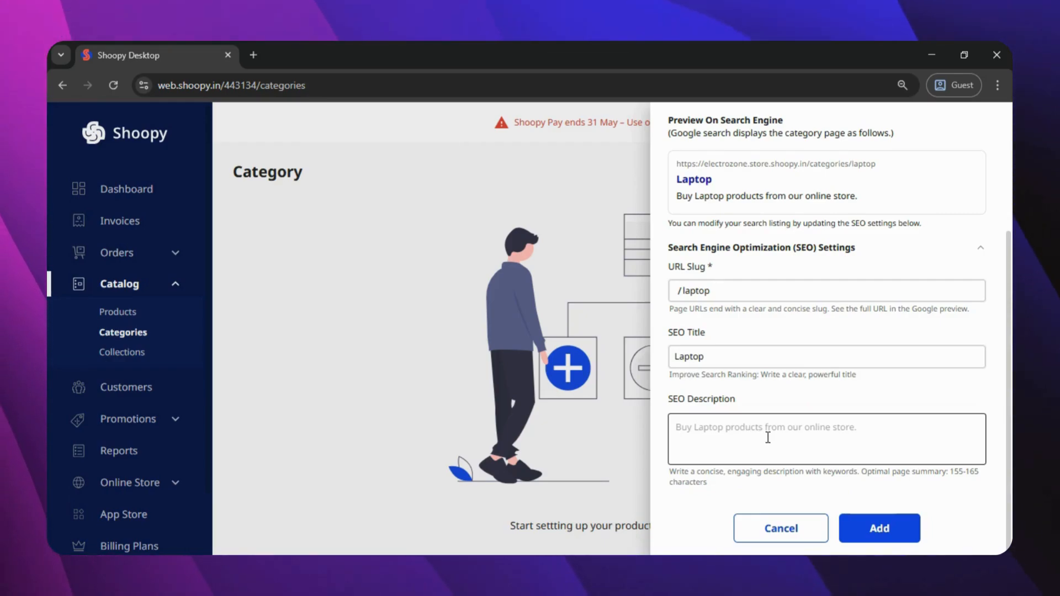
{"action": "left_click", "coordinate": [892, 526]}
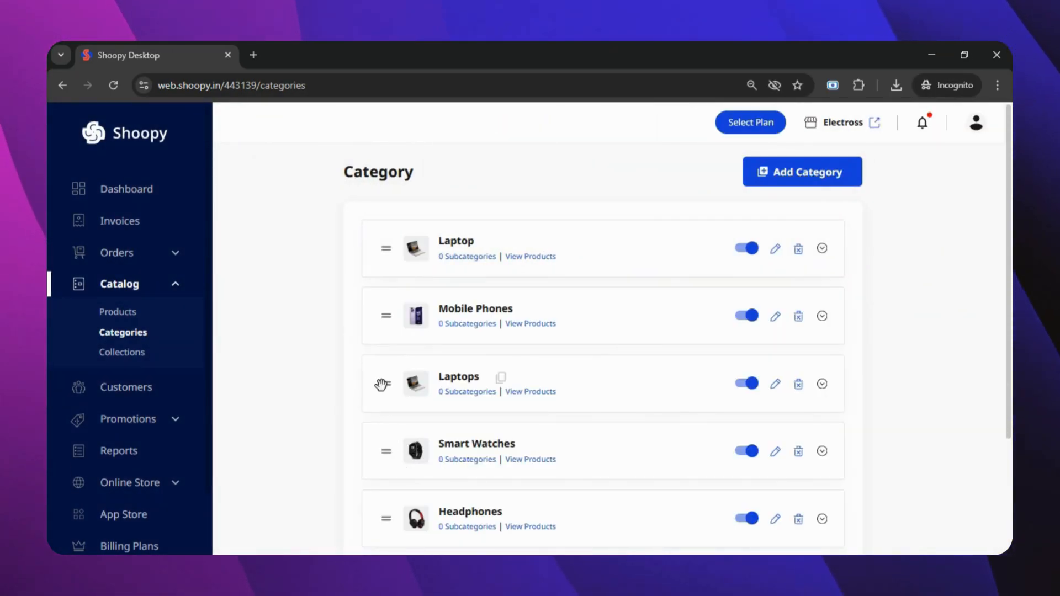
Step: Reorder the category list by moving Laptops and Smart Watches up one place each and Laptop down two places
{"action": "left_click_drag", "start_coordinate": [385, 378], "coordinate": [374, 329]}
{"action": "left_click_drag", "start_coordinate": [384, 446], "coordinate": [389, 389]}
{"action": "left_click_drag", "start_coordinate": [389, 257], "coordinate": [396, 392]}
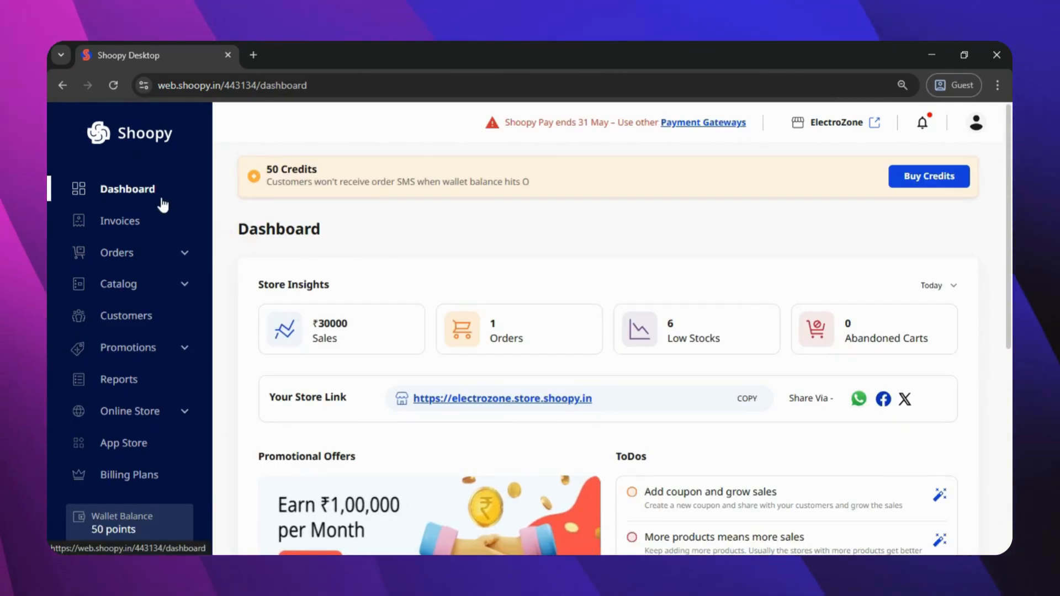
Step: Start a new catalog product and add the four images SAMSUMG.jpg to SAMSUMG4.jpg with the original crop
{"action": "left_click", "coordinate": [159, 291]}
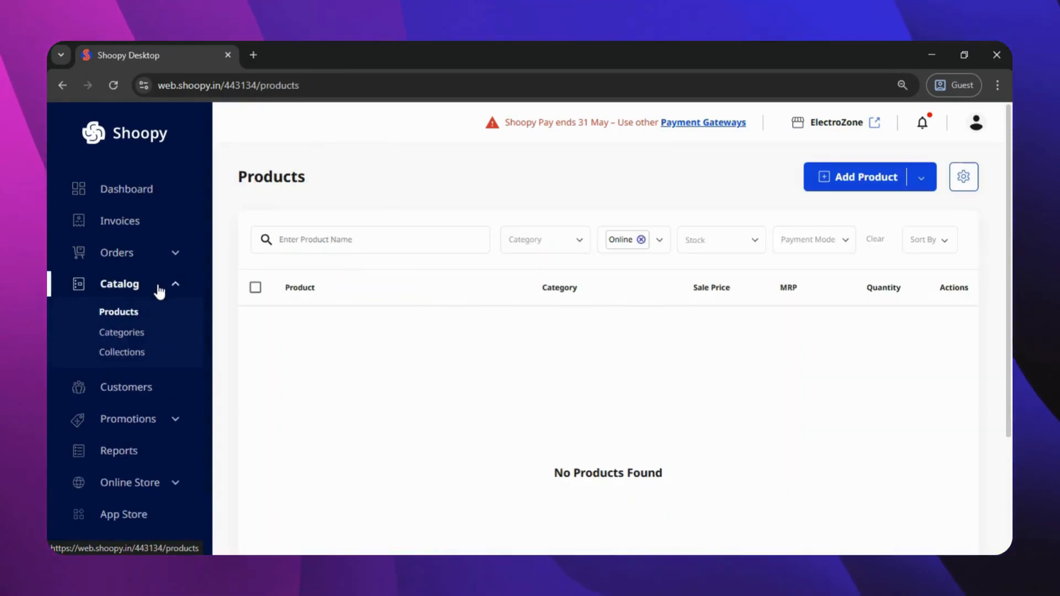
{"action": "left_click", "coordinate": [840, 179]}
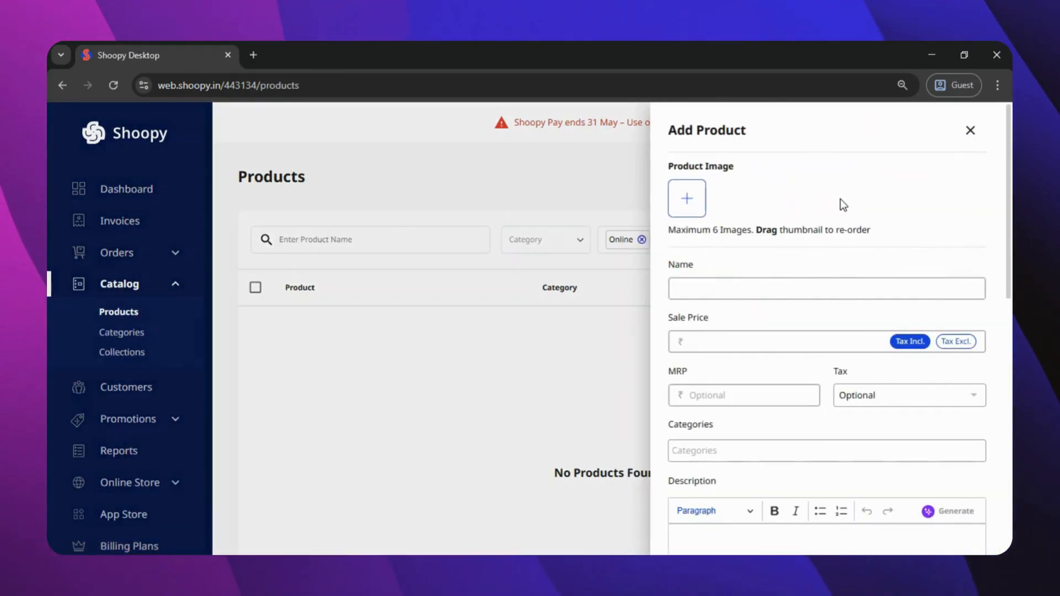
{"action": "left_click", "coordinate": [688, 199]}
{"action": "left_click_drag", "start_coordinate": [549, 236], "coordinate": [270, 150]}
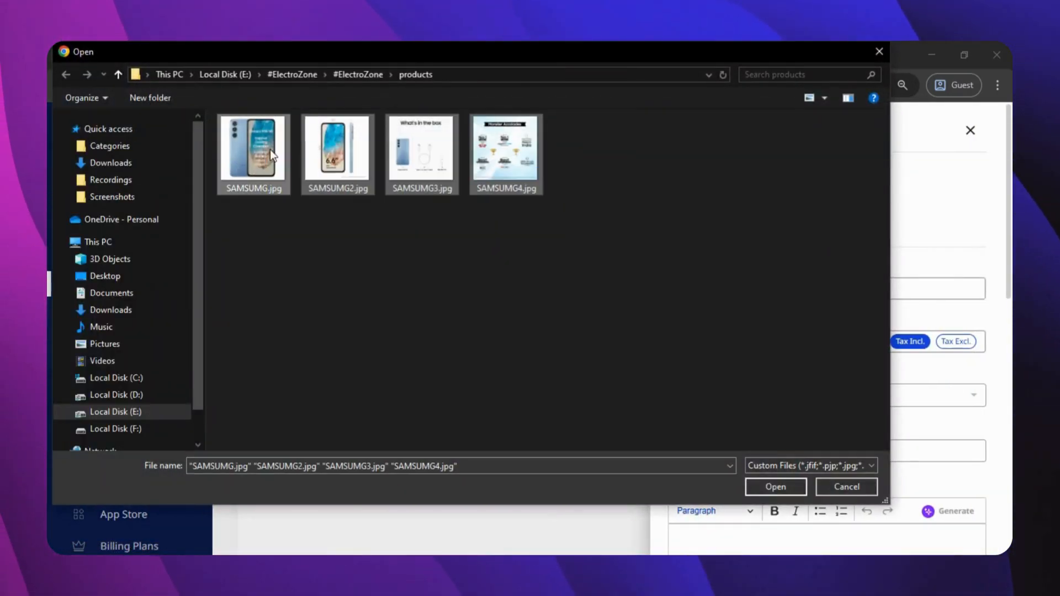
{"action": "left_click", "coordinate": [758, 488]}
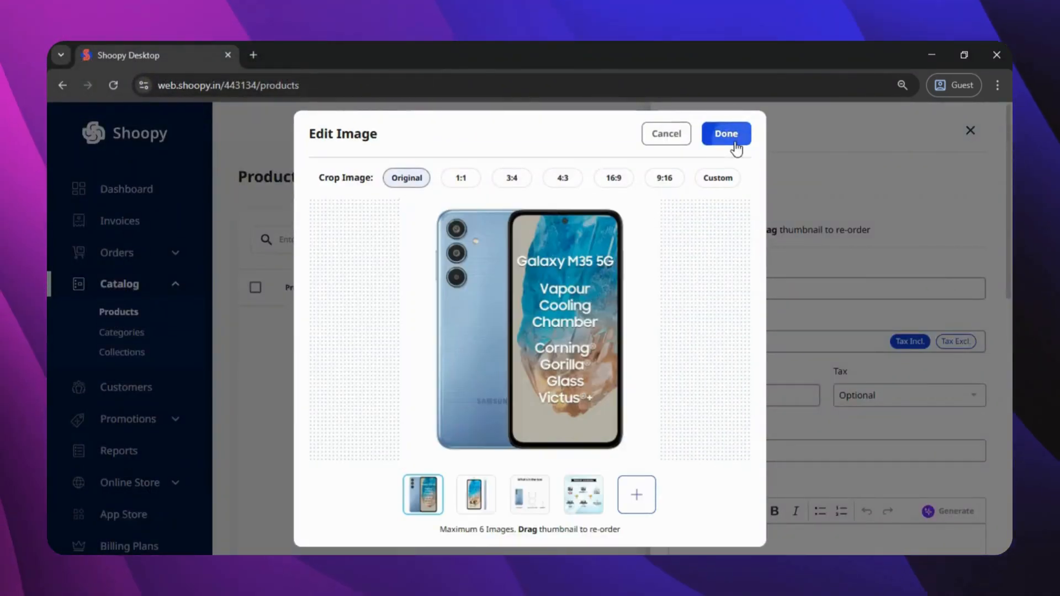
{"action": "left_click", "coordinate": [726, 142]}
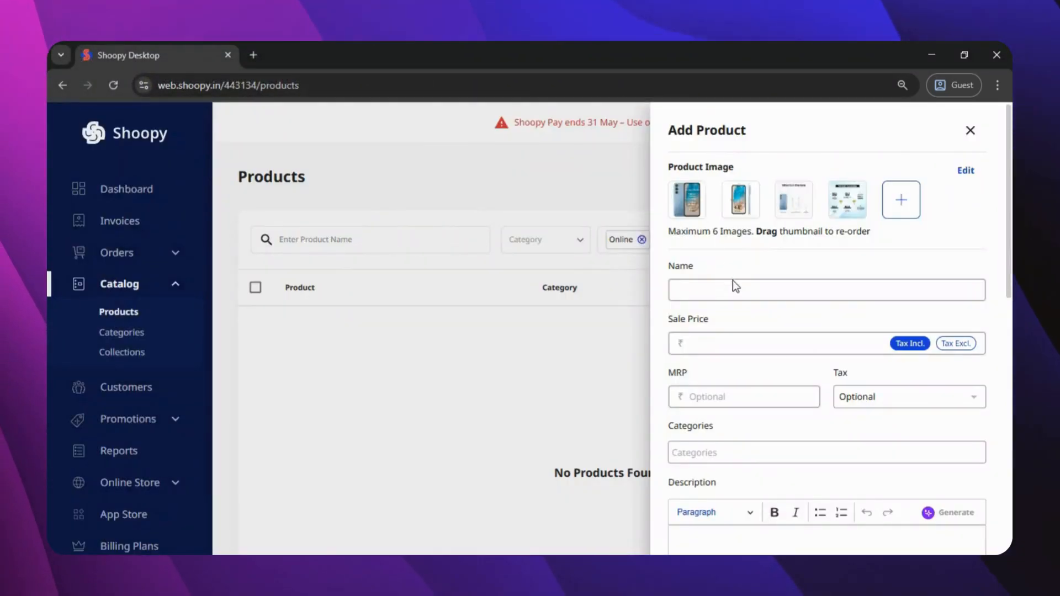
Step: Name the product Samsung A35 5G and set sale price 9999 including tax, MRP 19999 and tax GST@18%
{"action": "left_click", "coordinate": [724, 340]}
{"action": "type", "text": "9999"}
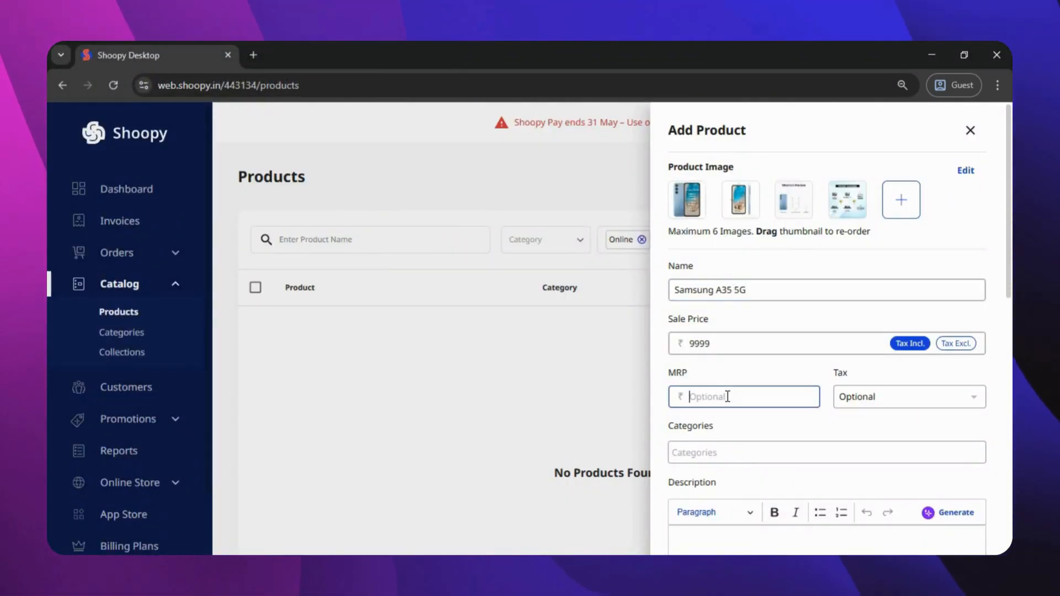
{"action": "left_click", "coordinate": [727, 396]}
{"action": "type", "text": "19999"}
{"action": "left_click", "coordinate": [935, 396]}
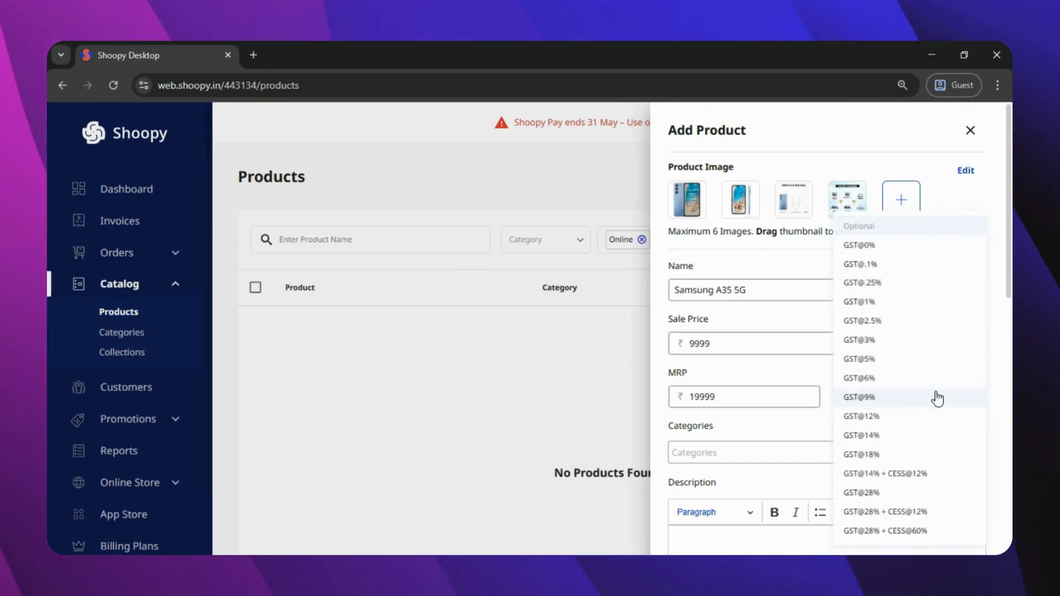
{"action": "left_click", "coordinate": [883, 458]}
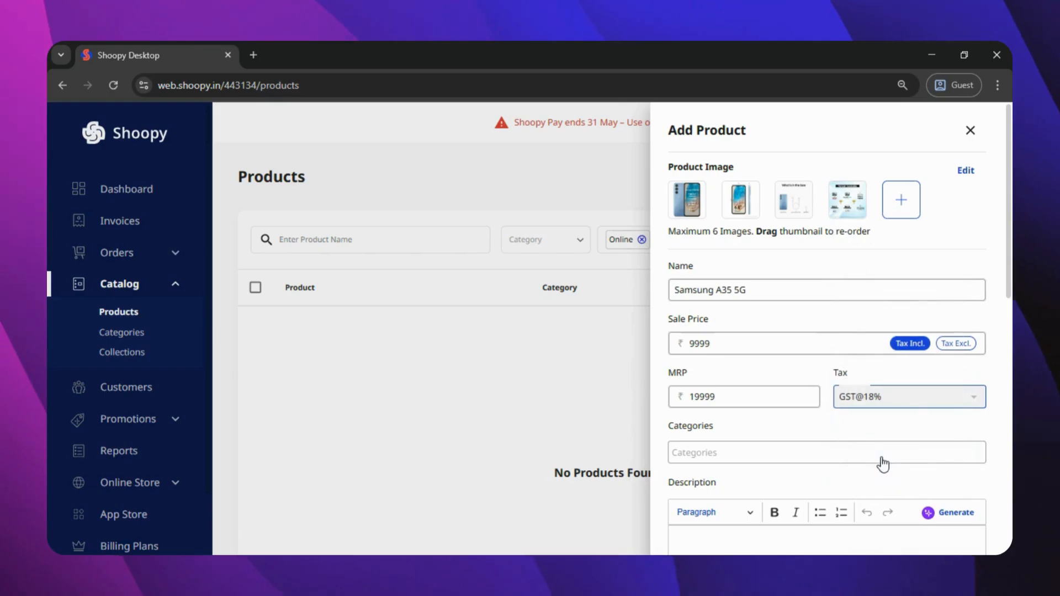
{"action": "left_click", "coordinate": [962, 345]}
{"action": "left_click", "coordinate": [906, 344]}
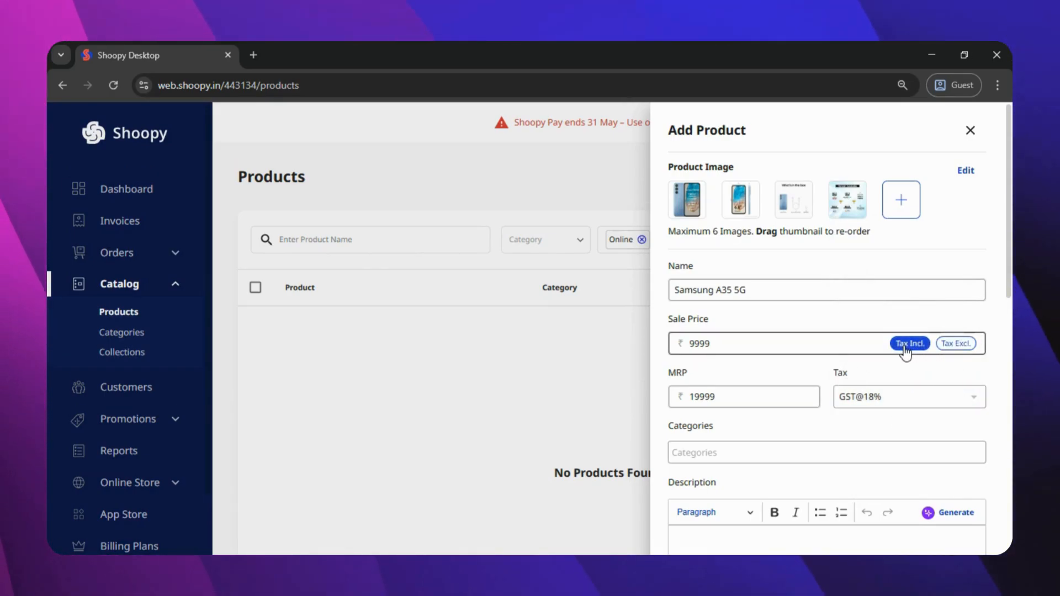
Step: Assign the product to the Samsung and Samrphone categories
{"action": "scroll", "coordinate": [953, 364], "scroll_direction": "down", "scroll_amount": 2}
{"action": "left_click", "coordinate": [887, 338]}
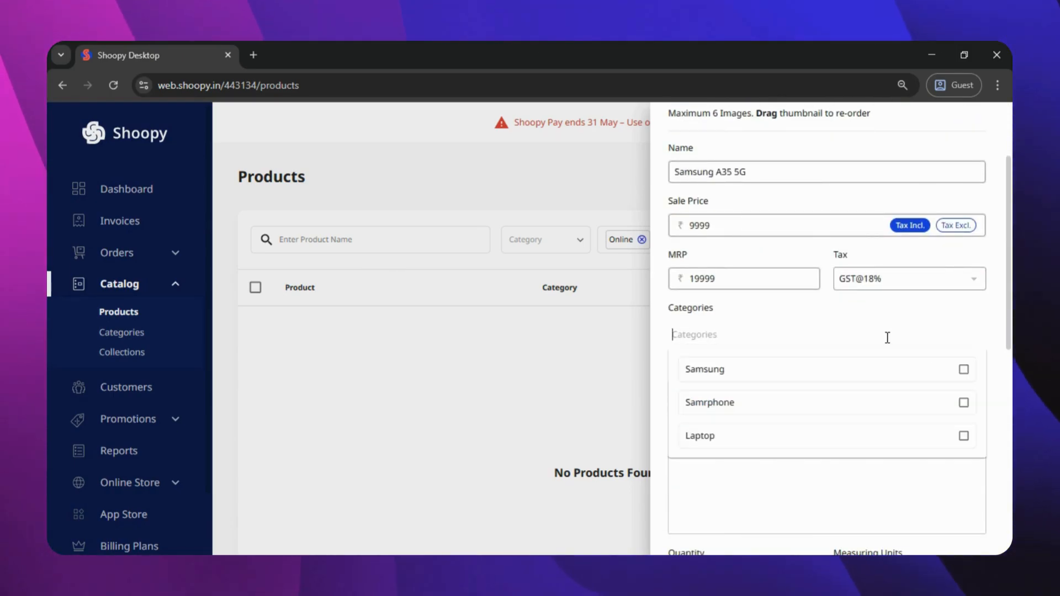
{"action": "left_click", "coordinate": [963, 370]}
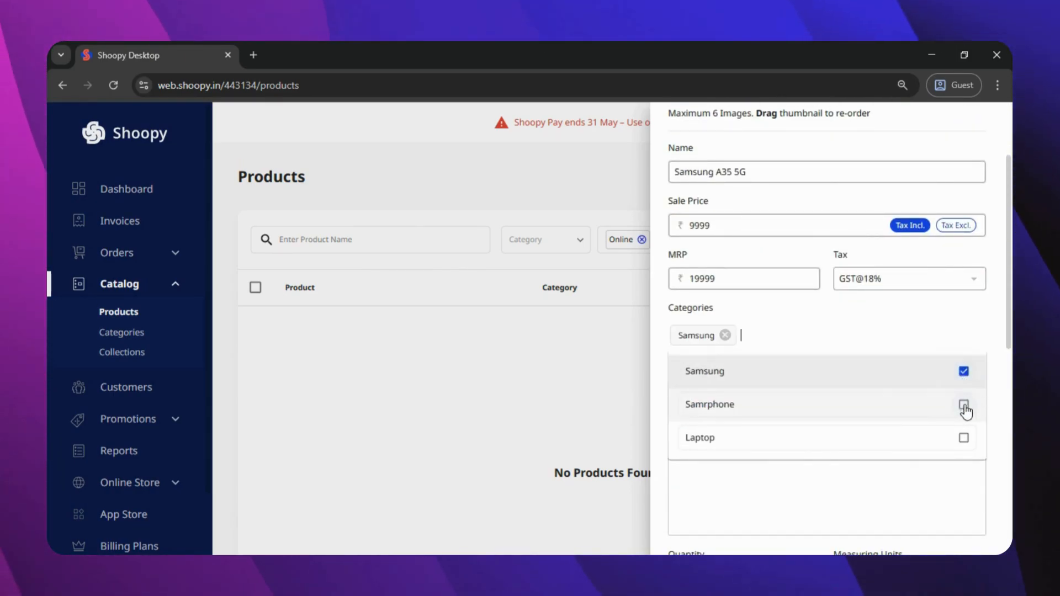
{"action": "left_click", "coordinate": [964, 405]}
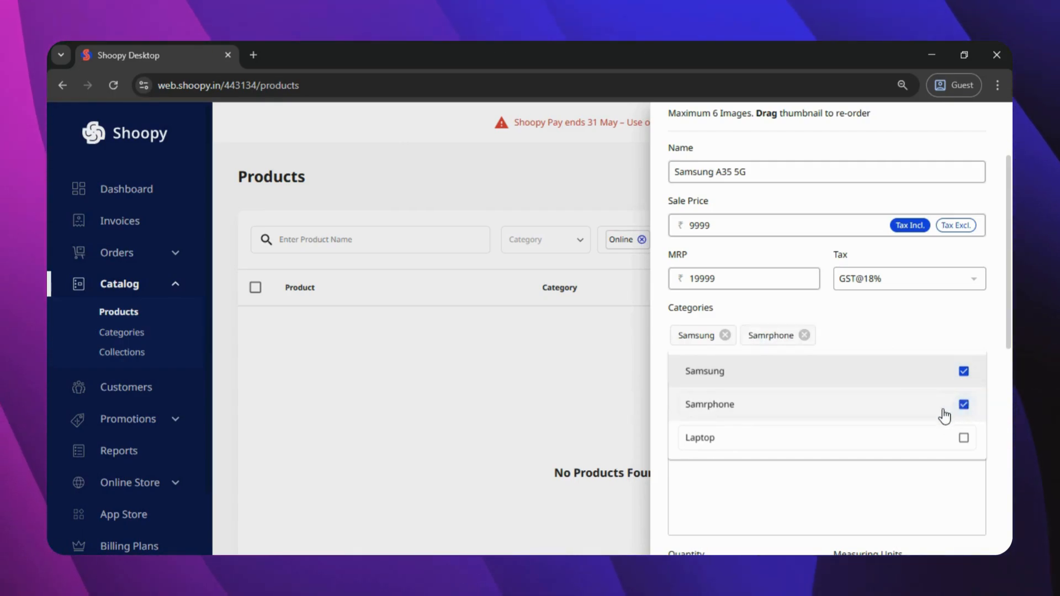
{"action": "left_click", "coordinate": [988, 336]}
{"action": "scroll", "coordinate": [910, 337], "scroll_direction": "down", "scroll_amount": 2}
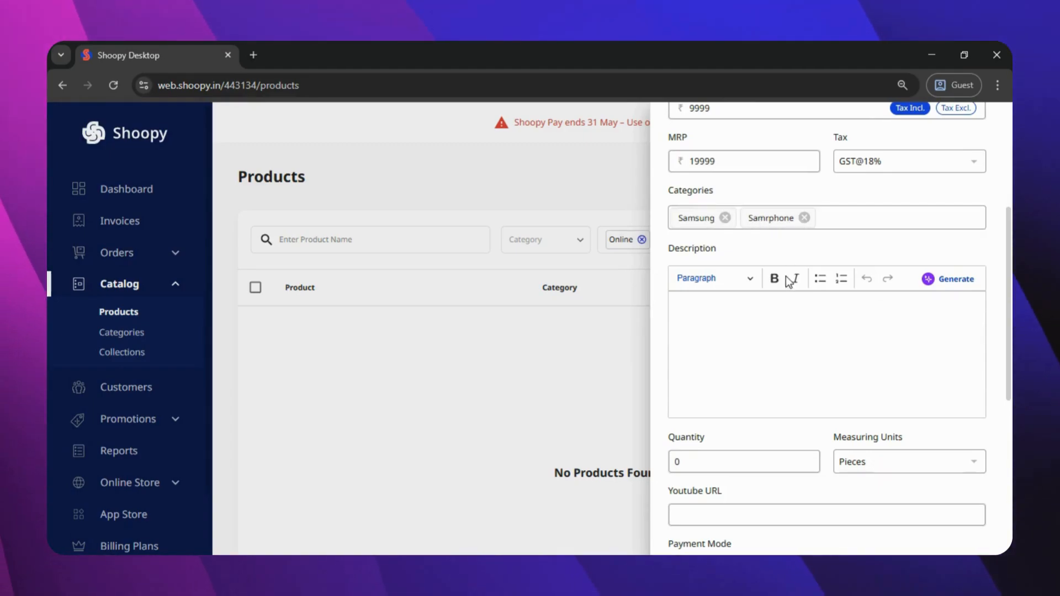
{"action": "left_click", "coordinate": [771, 329]}
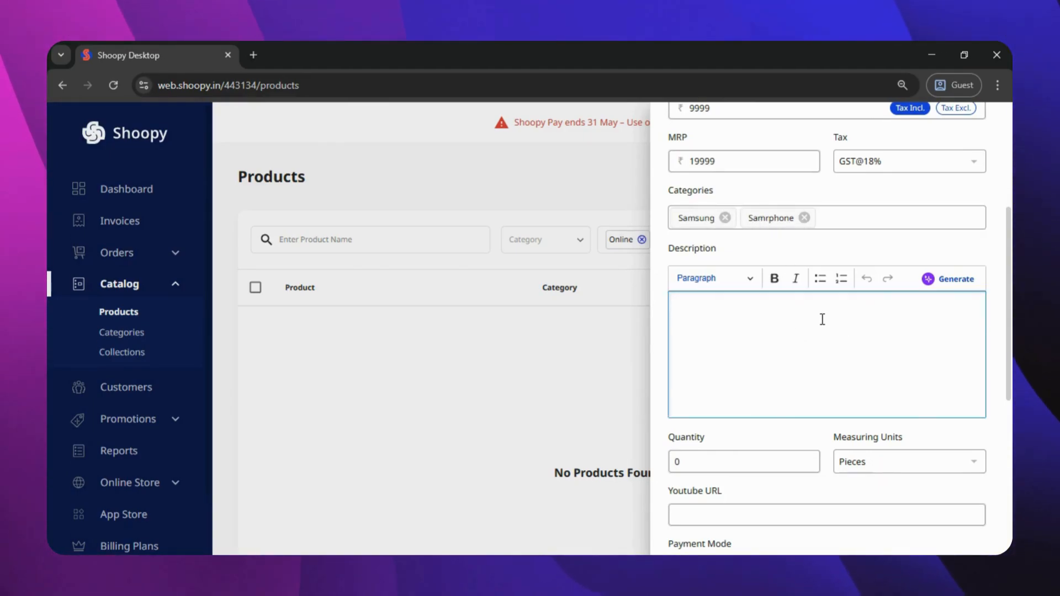
{"action": "type", "text": "fdgdfg"}
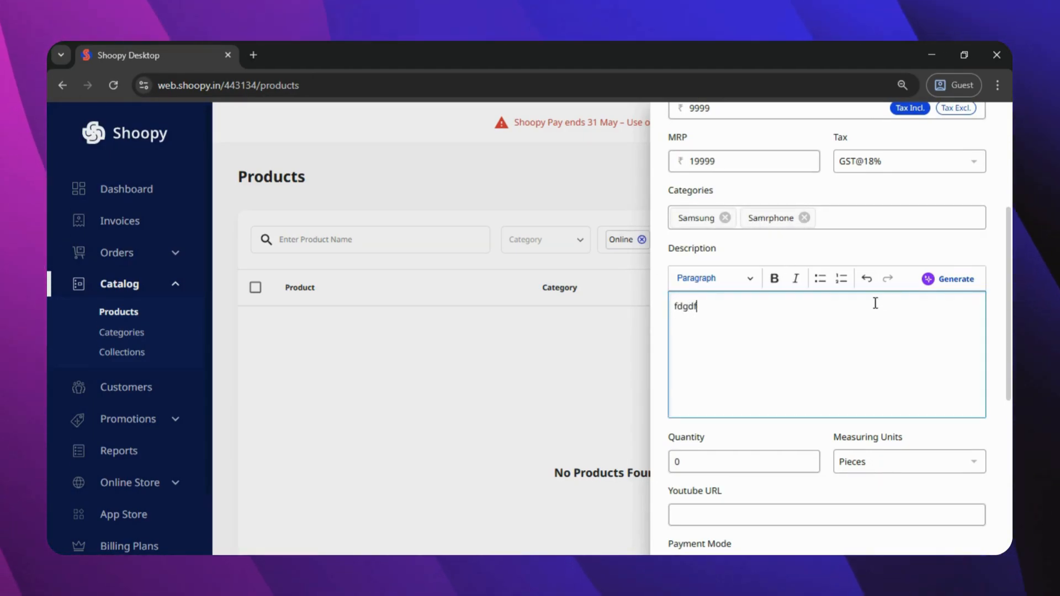
{"action": "key", "text": "BackSpace"}
{"action": "key", "text": "BackSpace"}
{"action": "key", "text": "BackSpace"}
{"action": "key", "text": "BackSpace"}
{"action": "key", "text": "BackSpace"}
Step: Generate a product description for the Samsung A35 5G and use it as the product's description text
{"action": "left_click", "coordinate": [953, 279]}
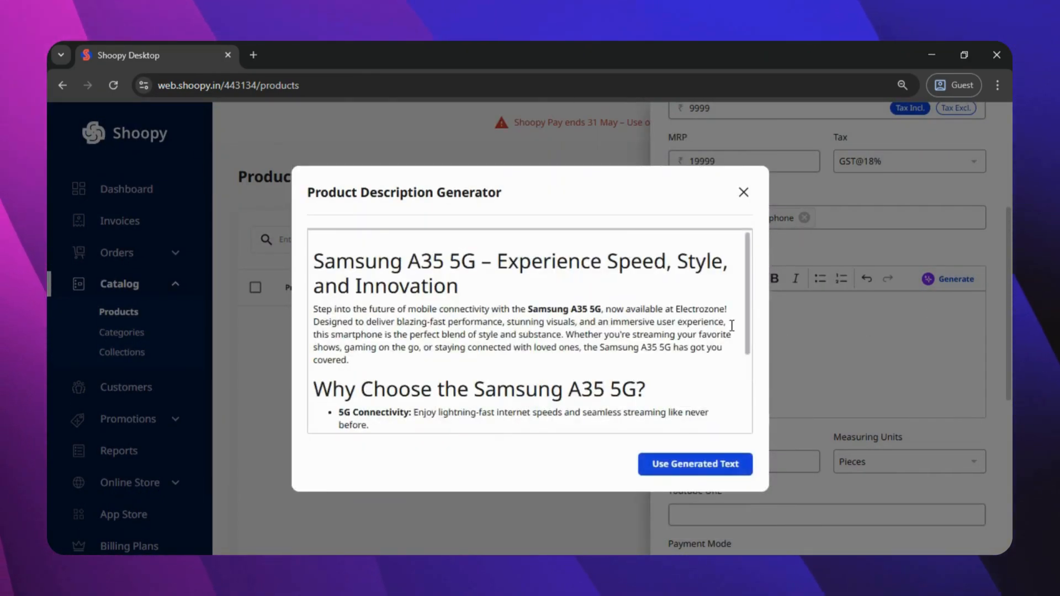
{"action": "scroll", "coordinate": [732, 326], "scroll_direction": "down", "scroll_amount": 3}
{"action": "scroll", "coordinate": [679, 373], "scroll_direction": "up", "scroll_amount": 3}
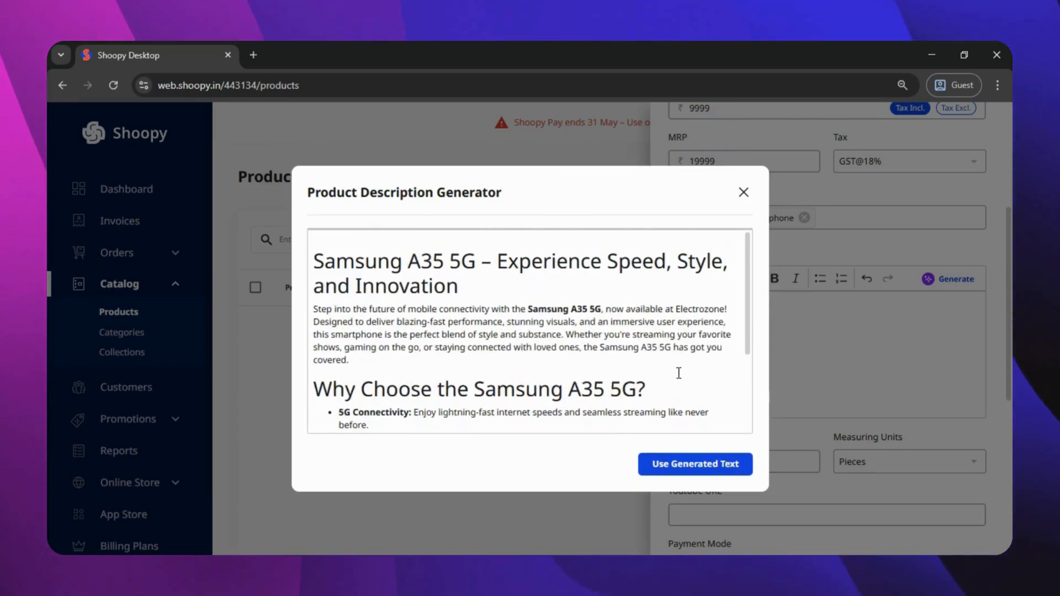
{"action": "left_click", "coordinate": [717, 467]}
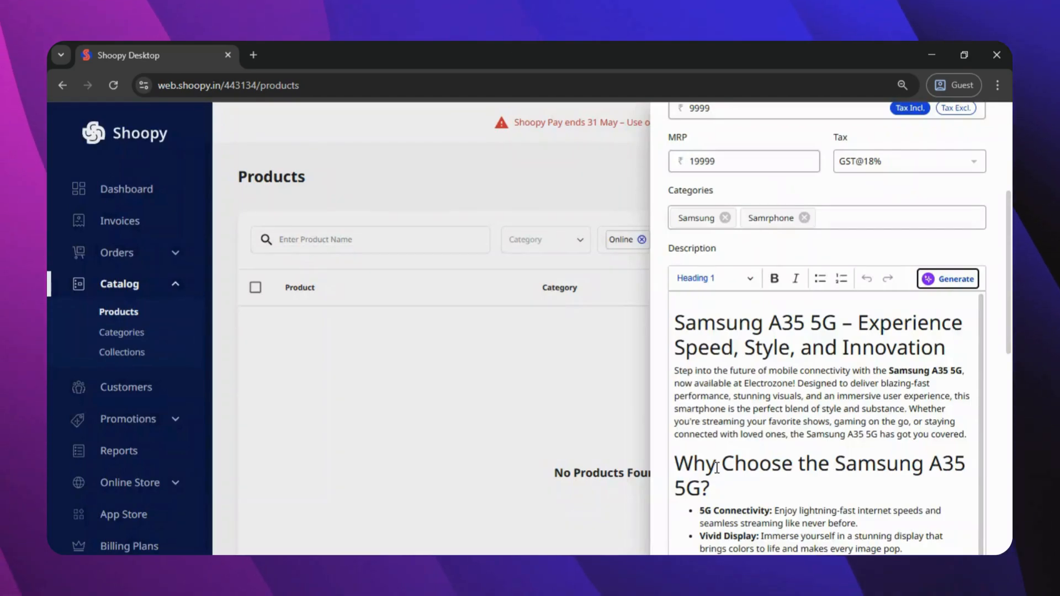
Step: Set the product's stock quantity to 100
{"action": "scroll", "coordinate": [997, 387], "scroll_direction": "down", "scroll_amount": 6}
{"action": "left_click", "coordinate": [675, 300]}
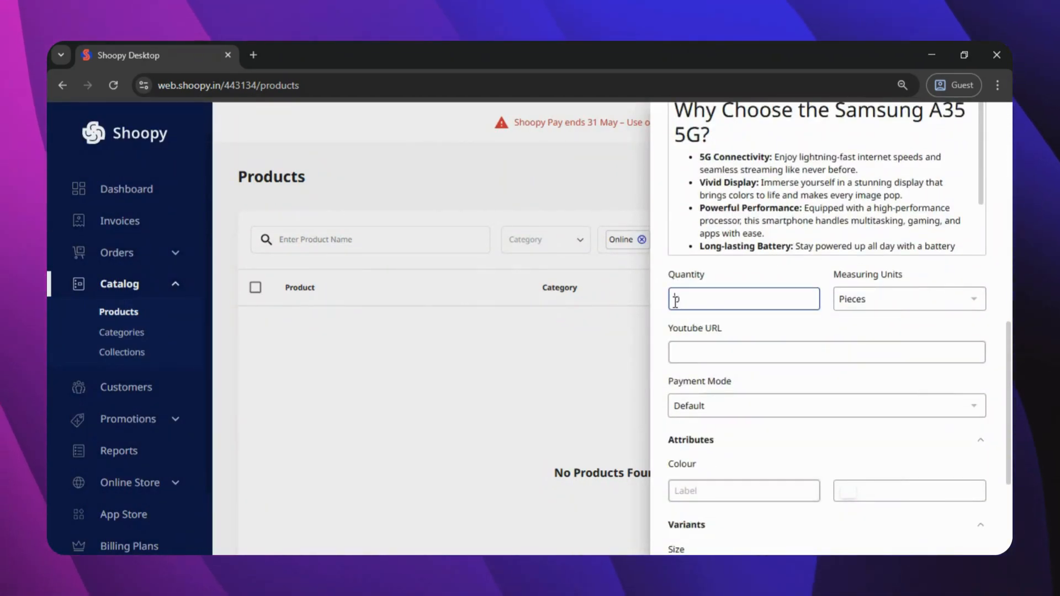
{"action": "scroll", "coordinate": [768, 353], "scroll_direction": "down", "scroll_amount": 2}
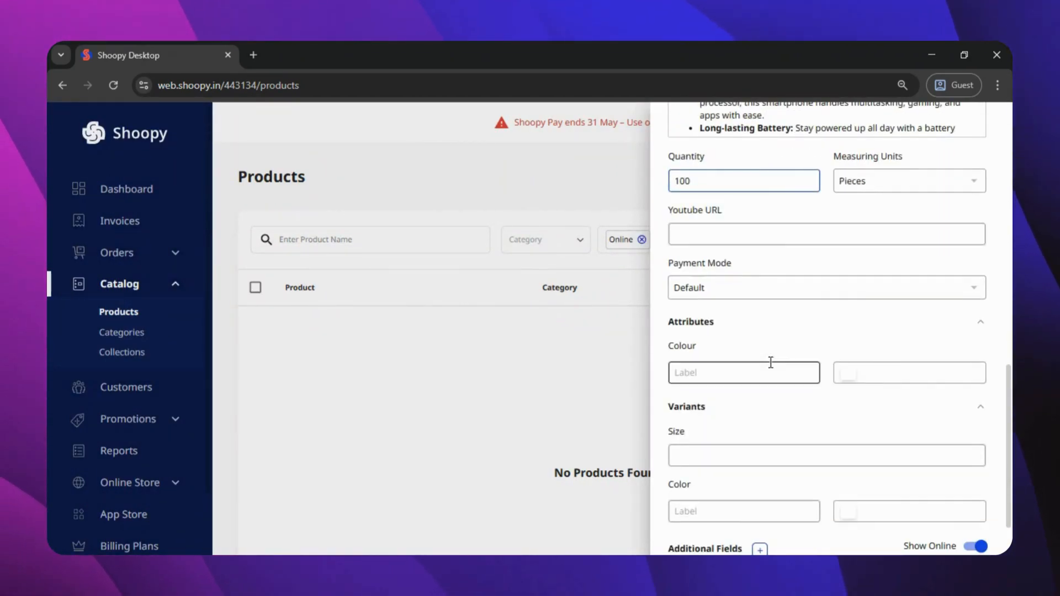
Step: Label the product's color variant Red and save the product
{"action": "scroll", "coordinate": [720, 469], "scroll_direction": "down", "scroll_amount": 1}
{"action": "left_click", "coordinate": [714, 447]}
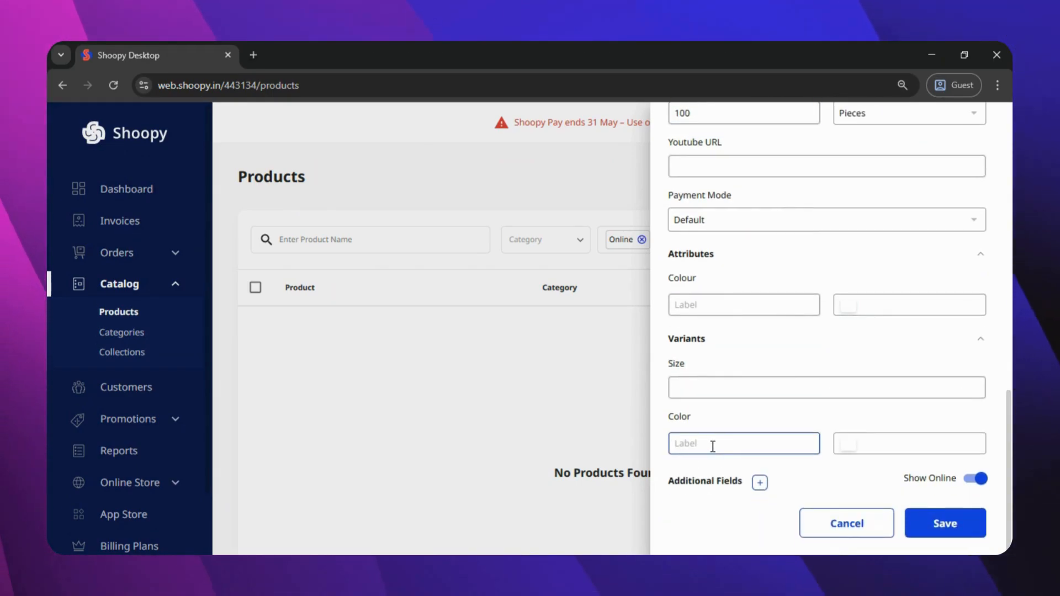
{"action": "type", "text": "Red"}
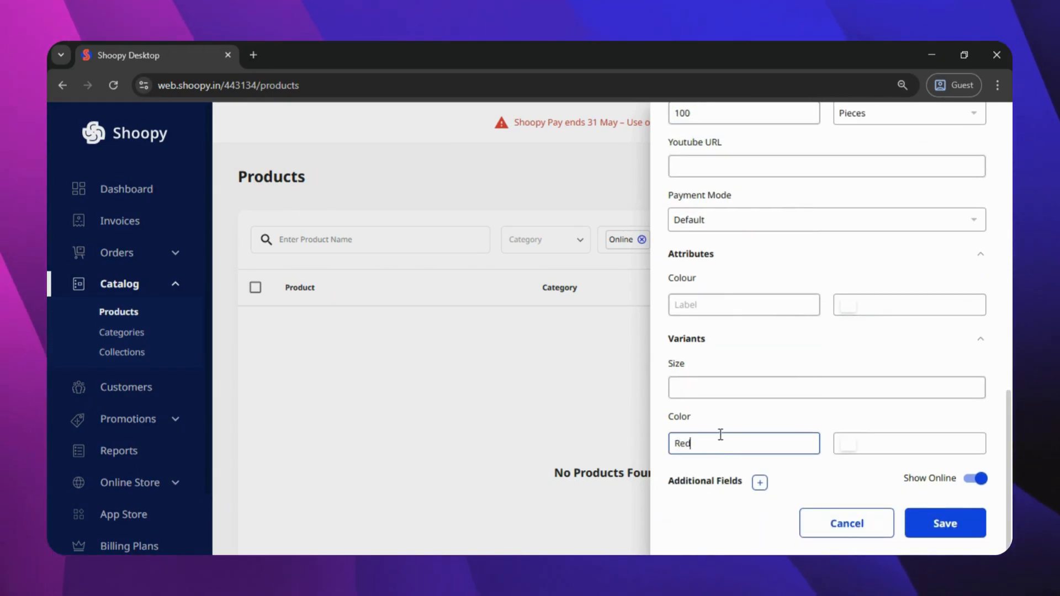
{"action": "left_click", "coordinate": [969, 522]}
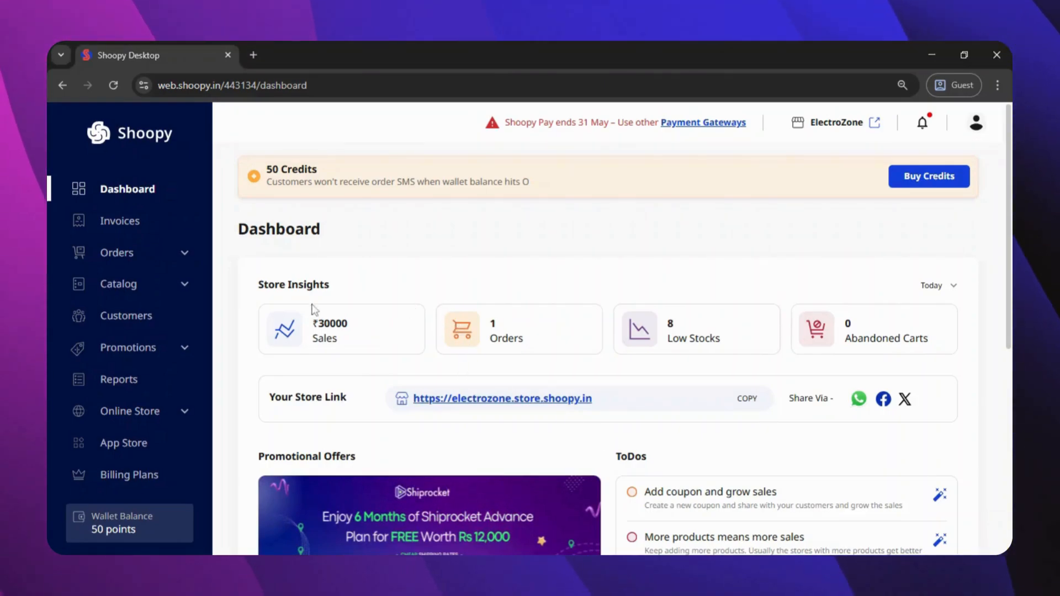
Step: Start a new promotional image banner and add the Smart Audio, Smarter Time picture as its desktop image
{"action": "left_click", "coordinate": [171, 353]}
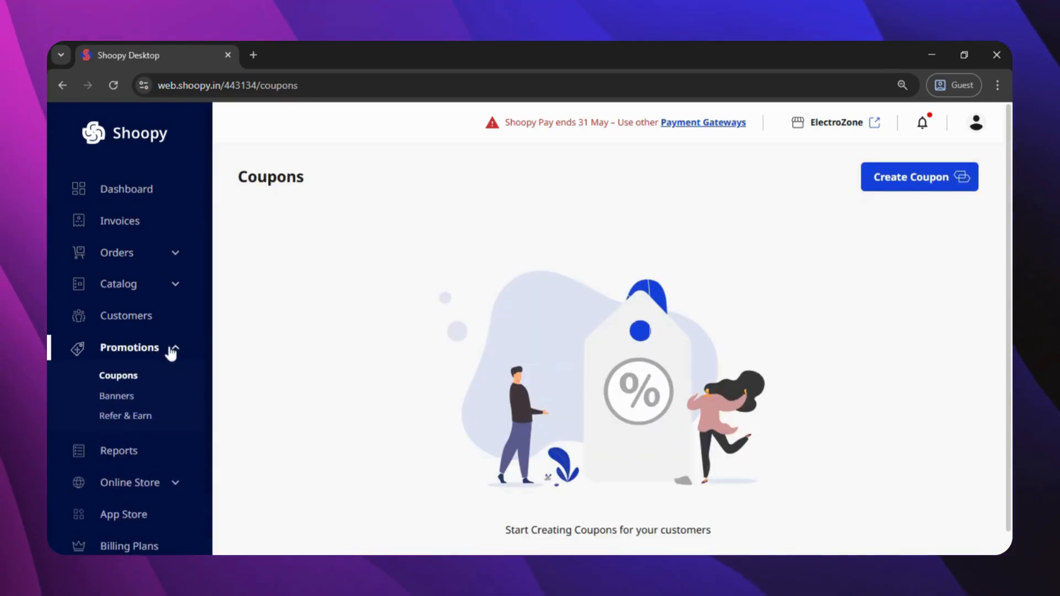
{"action": "left_click", "coordinate": [149, 399]}
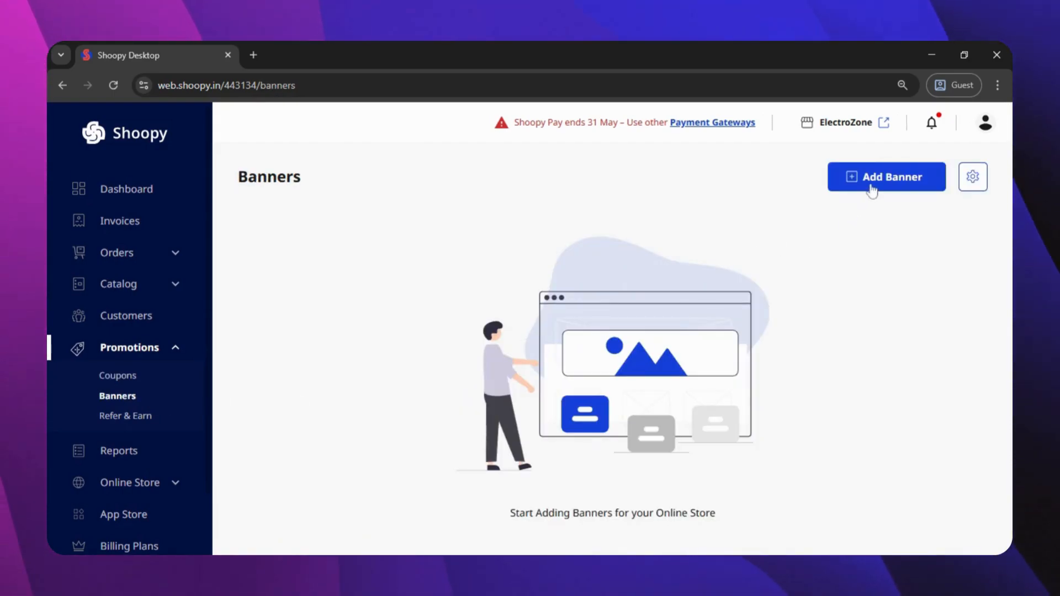
{"action": "left_click", "coordinate": [871, 188]}
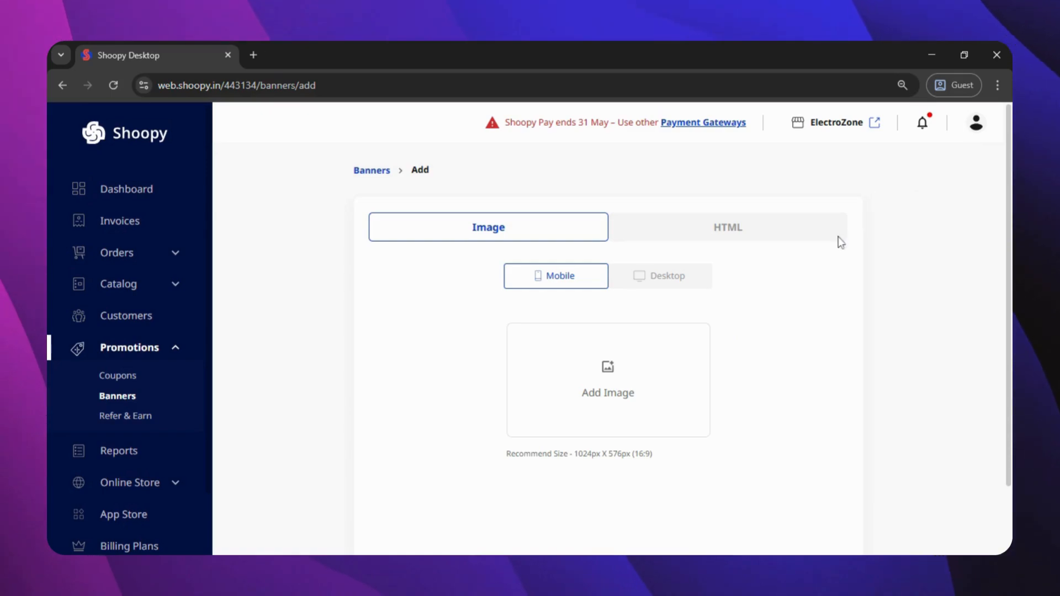
{"action": "left_click", "coordinate": [664, 283]}
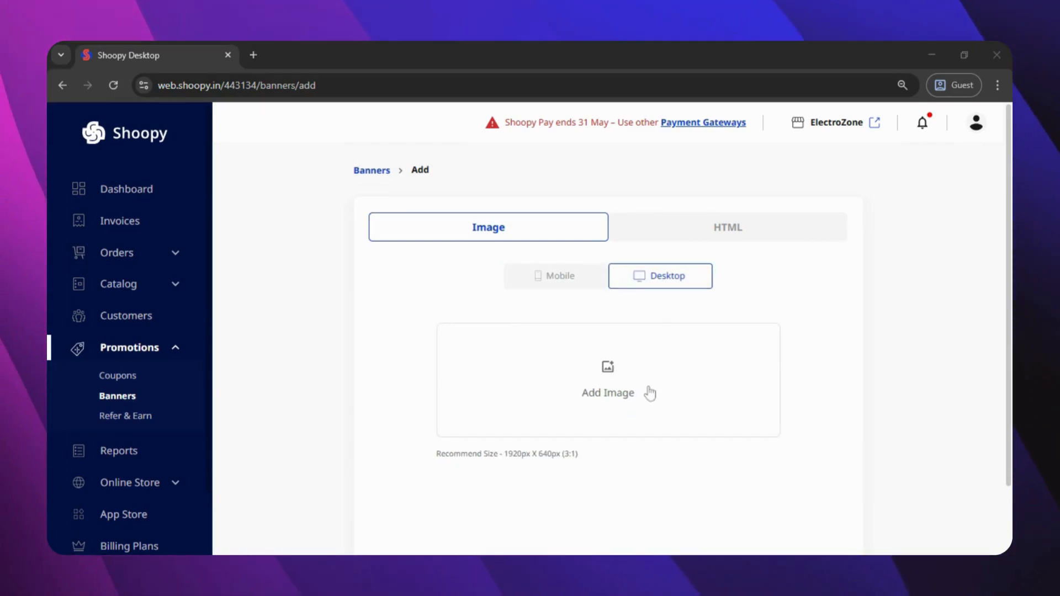
{"action": "left_click", "coordinate": [703, 452]}
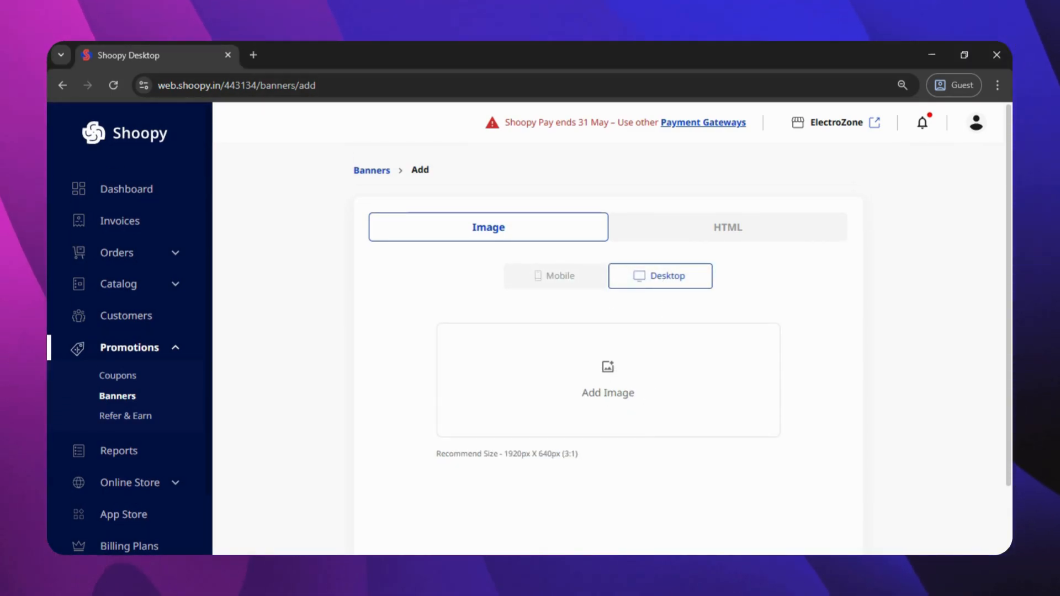
{"action": "left_click", "coordinate": [750, 143]}
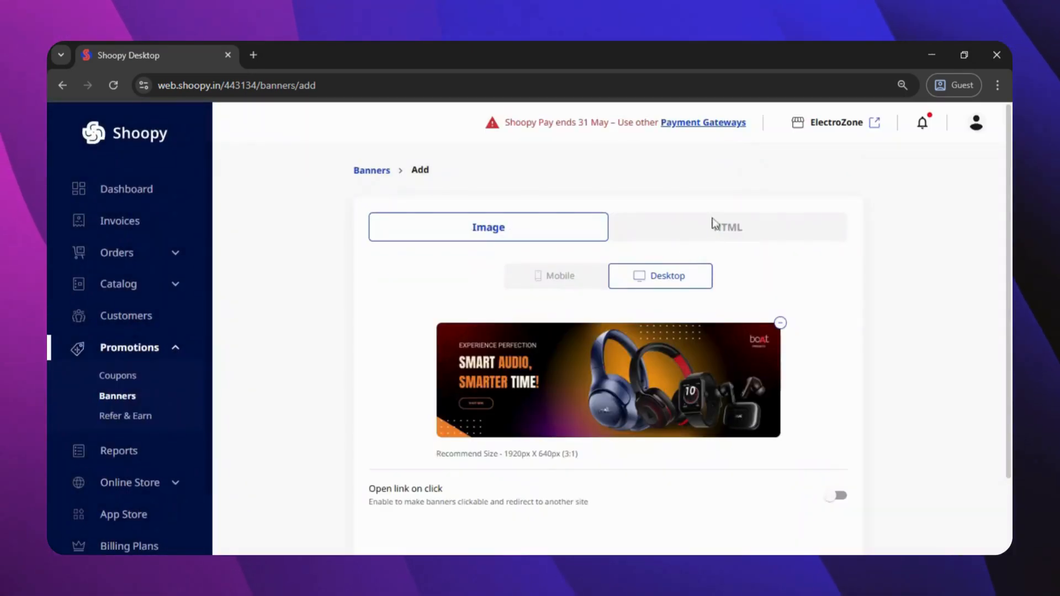
Step: Add the mobile version of the Smart Audio, Smarter Time picture to the banner
{"action": "left_click", "coordinate": [549, 277]}
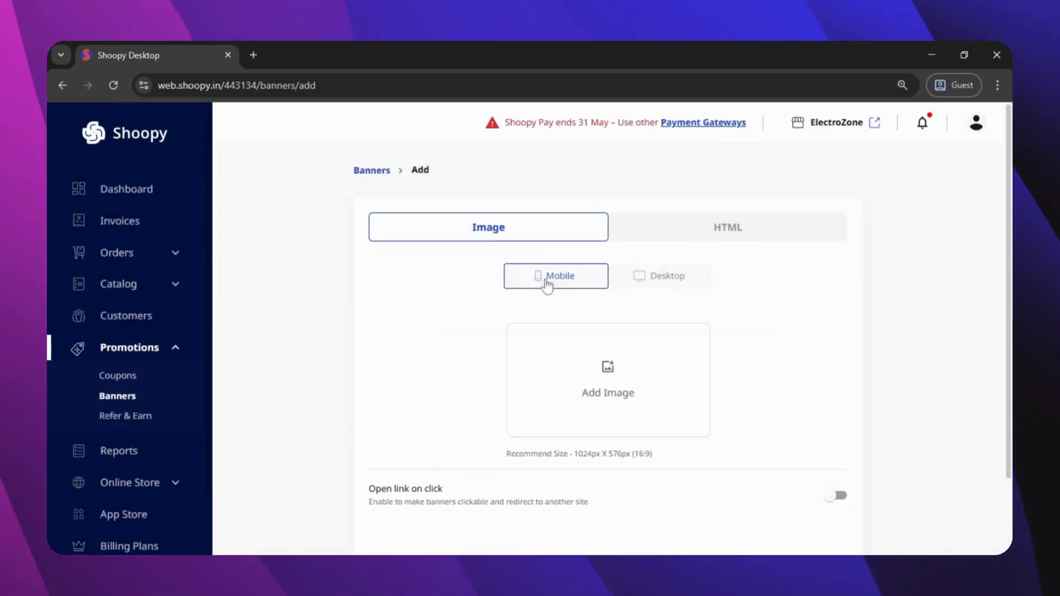
{"action": "left_click", "coordinate": [578, 372]}
{"action": "left_click", "coordinate": [717, 462]}
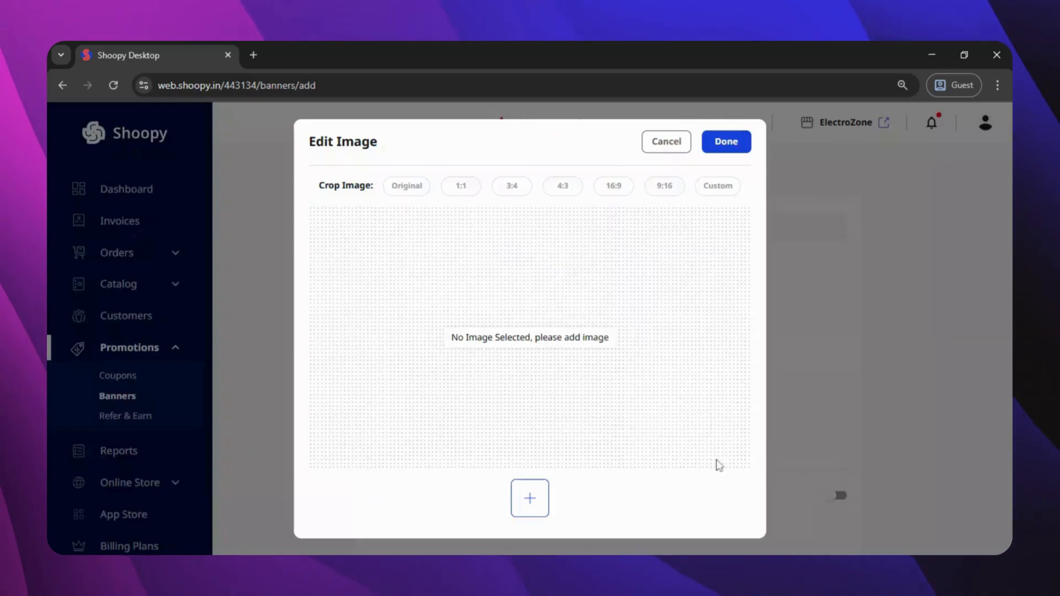
{"action": "left_click", "coordinate": [744, 143]}
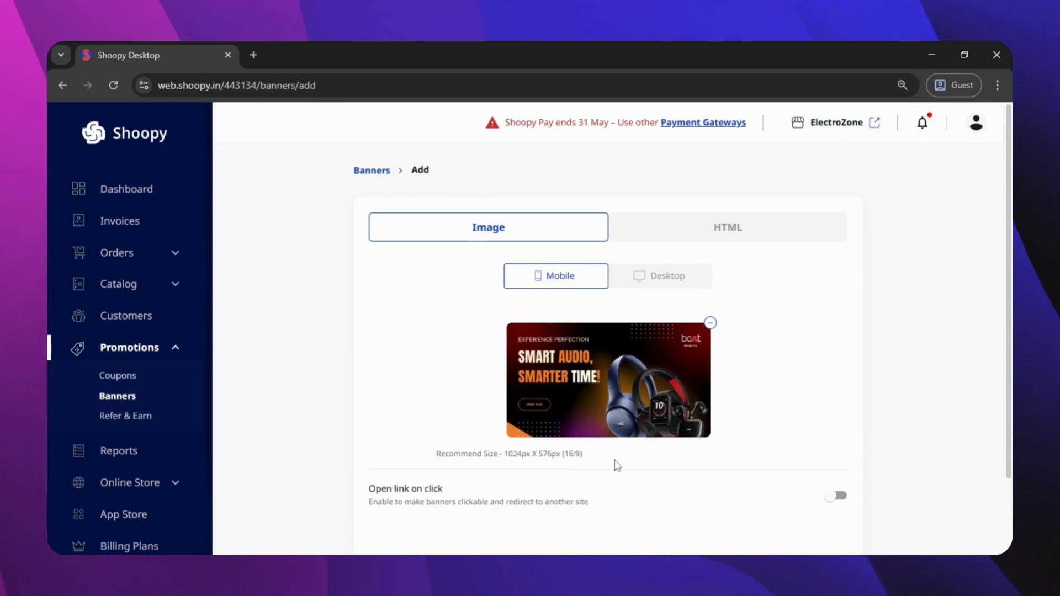
{"action": "scroll", "coordinate": [617, 465], "scroll_direction": "down", "scroll_amount": 2}
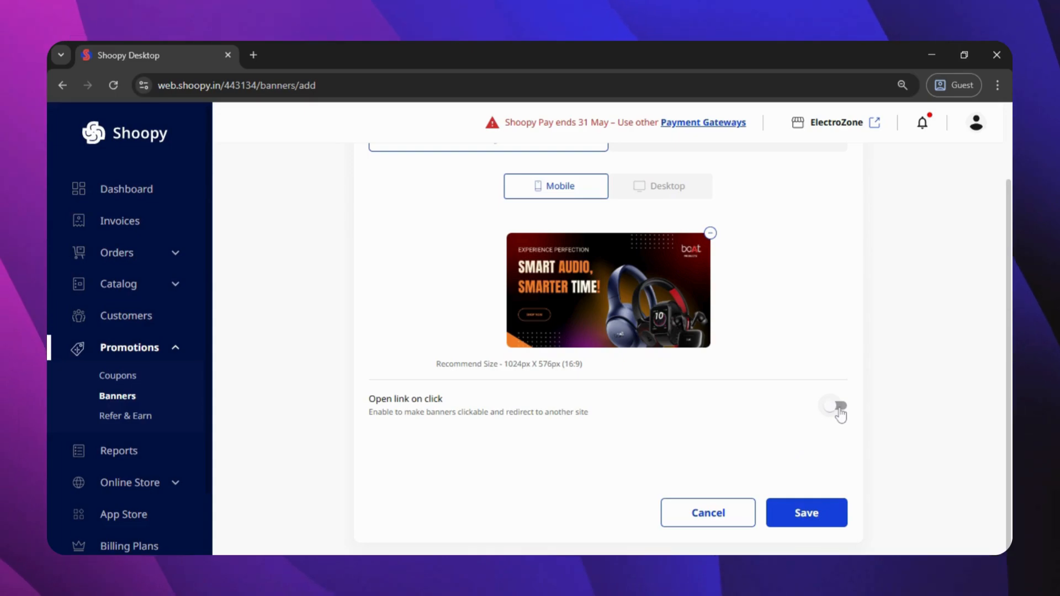
{"action": "left_click", "coordinate": [839, 408]}
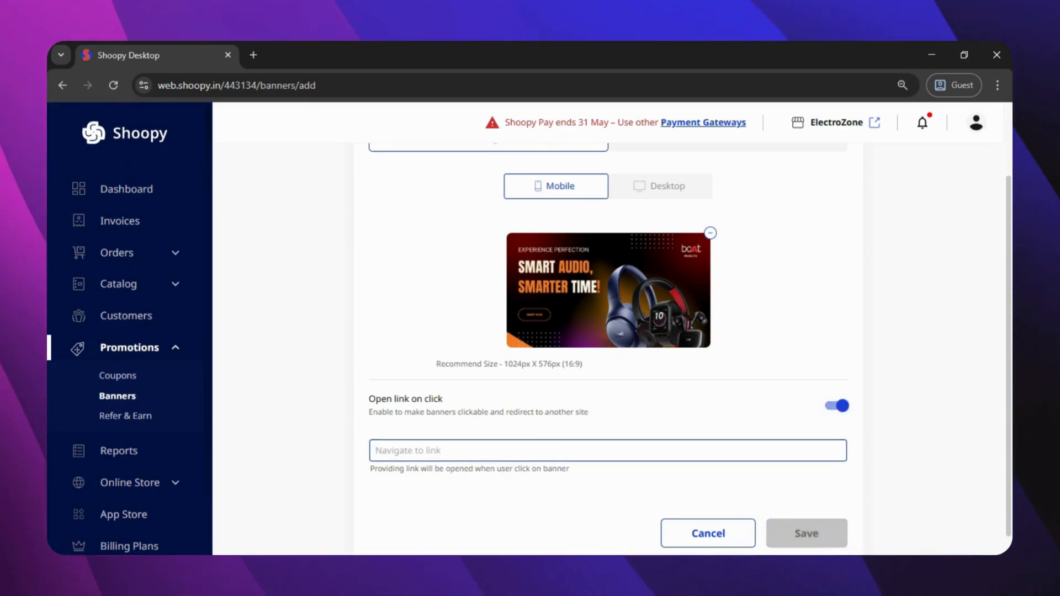
{"action": "type", "text": "https://electrozone.store.shoopy.in/products/samsung-a35-5g-red"}
{"action": "scroll", "coordinate": [634, 411], "scroll_direction": "down", "scroll_amount": 1}
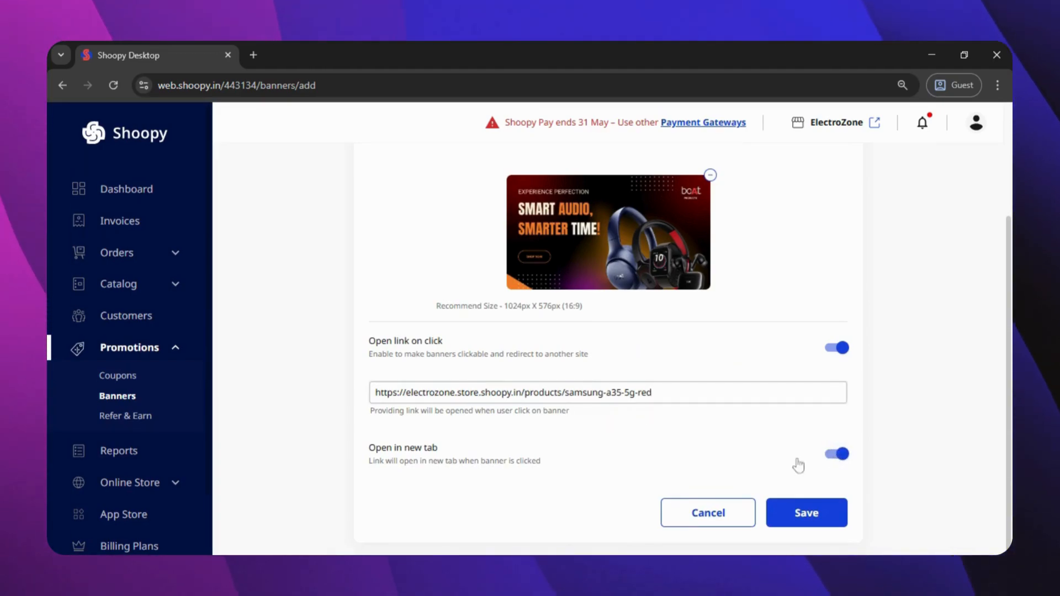
{"action": "left_click", "coordinate": [806, 517]}
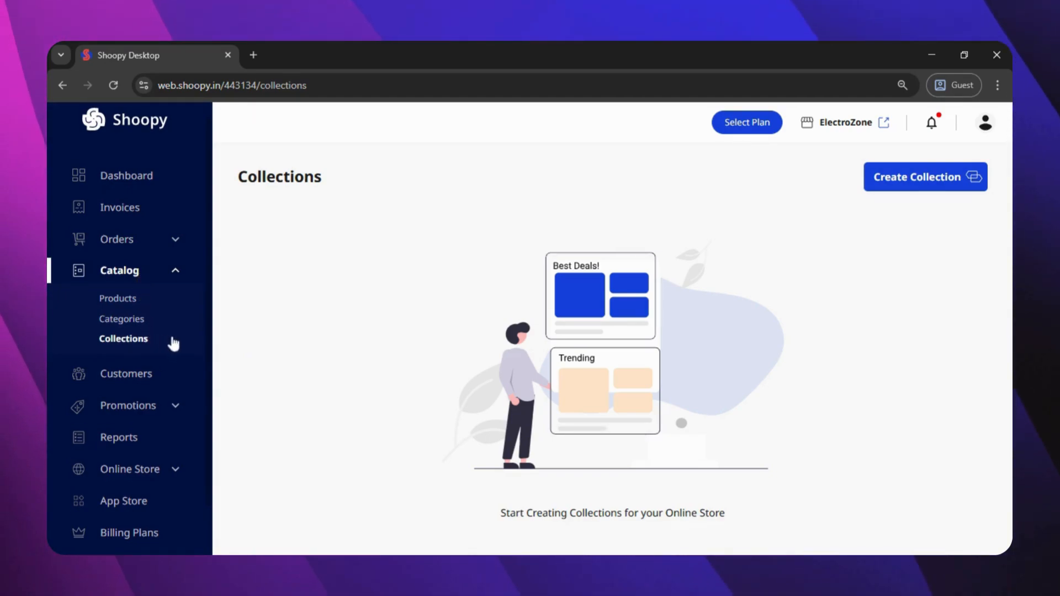
Step: Start a Banner and Products collection with the smartwatch banner image, using Sample Collection as both name and title
{"action": "left_click", "coordinate": [932, 189]}
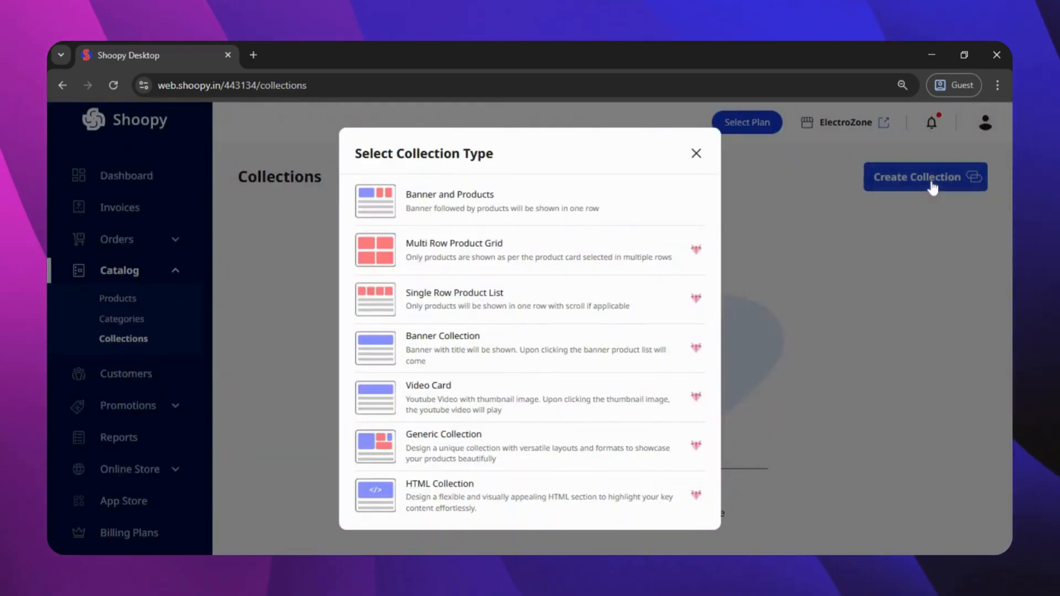
{"action": "left_click", "coordinate": [505, 200]}
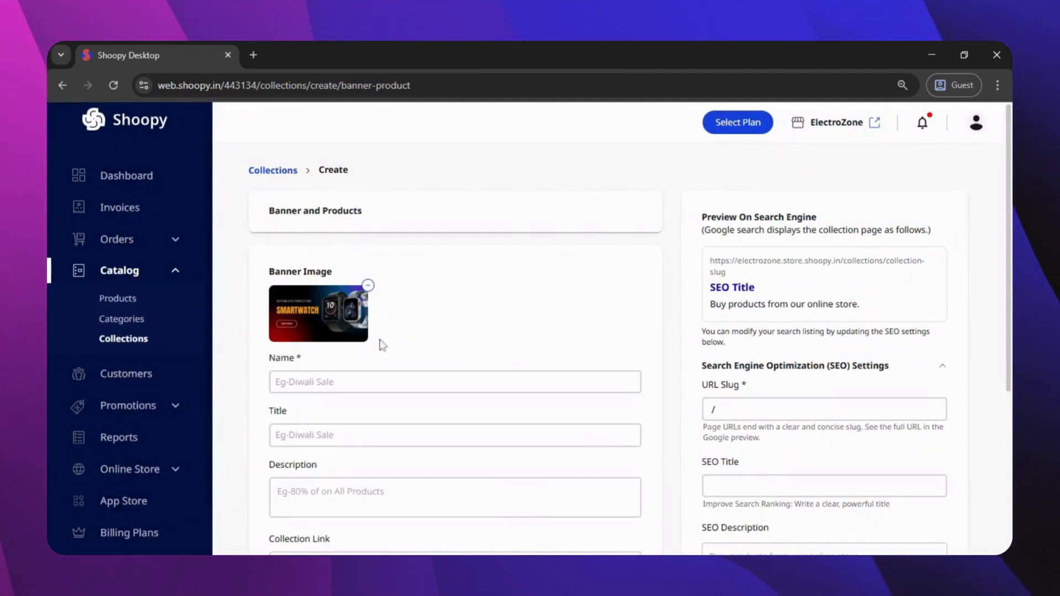
{"action": "left_click", "coordinate": [382, 381]}
{"action": "type", "text": "Sample Collec"}
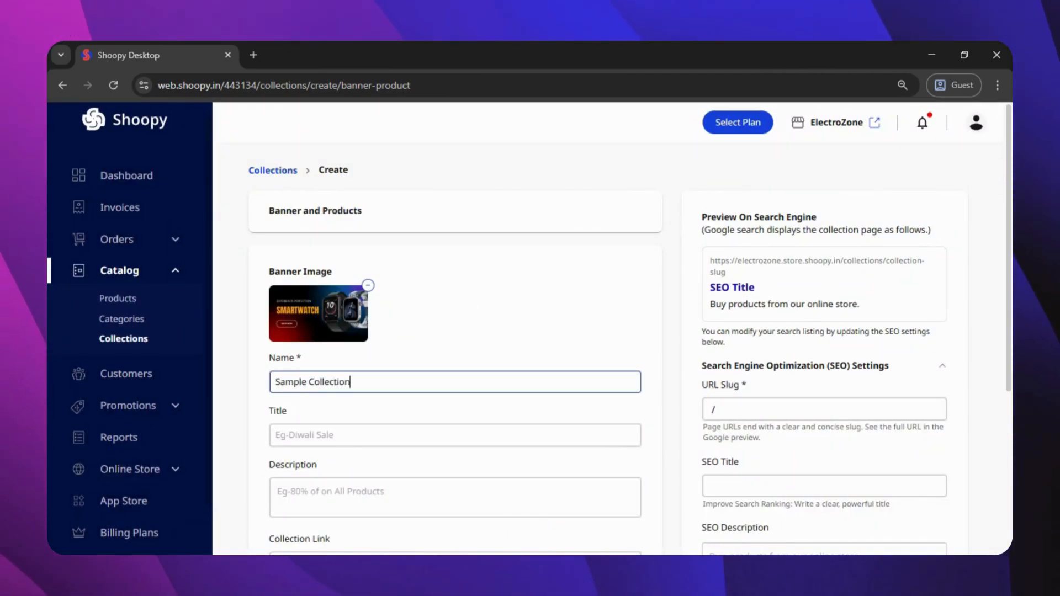
{"action": "type", "text": "tion"}
{"action": "key", "text": "ctrl+a"}
{"action": "key", "text": "ctrl+c"}
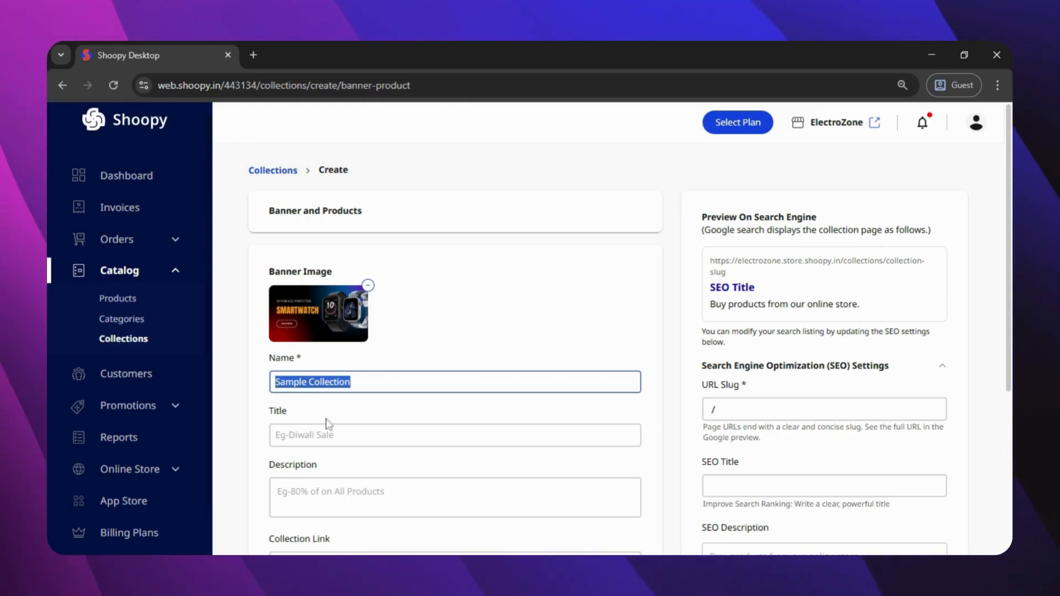
{"action": "key", "text": "Tab"}
{"action": "key", "text": "ctrl+v"}
{"action": "scroll", "coordinate": [391, 404], "scroll_direction": "down", "scroll_amount": 2}
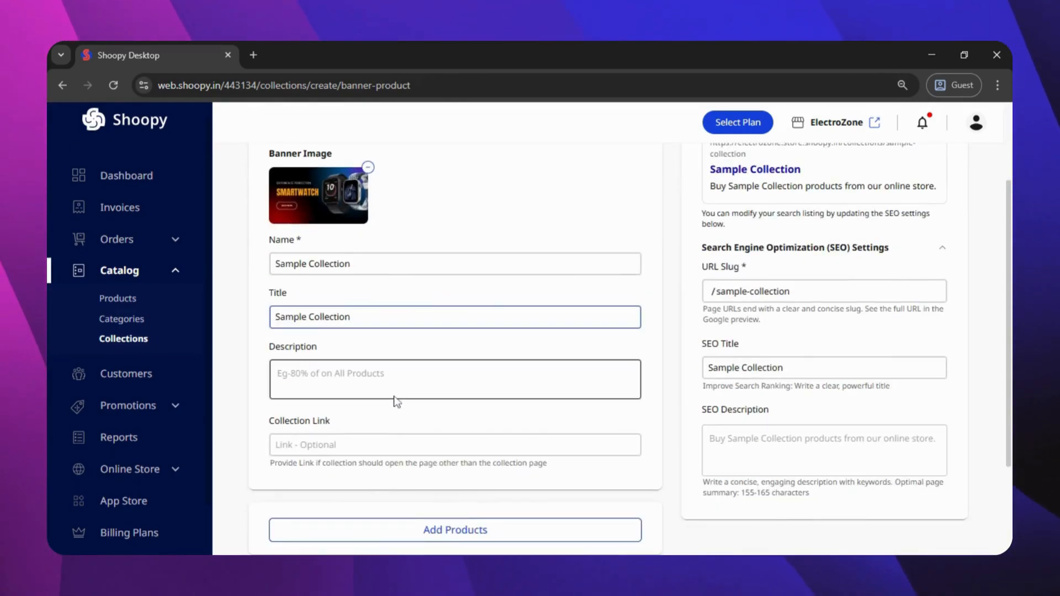
Step: Add the Samsumg g2 Red, Purple and Magenta / Fuchsia variants and the Samsung A35 5G - Red to the collection
{"action": "scroll", "coordinate": [613, 347], "scroll_direction": "down", "scroll_amount": 2}
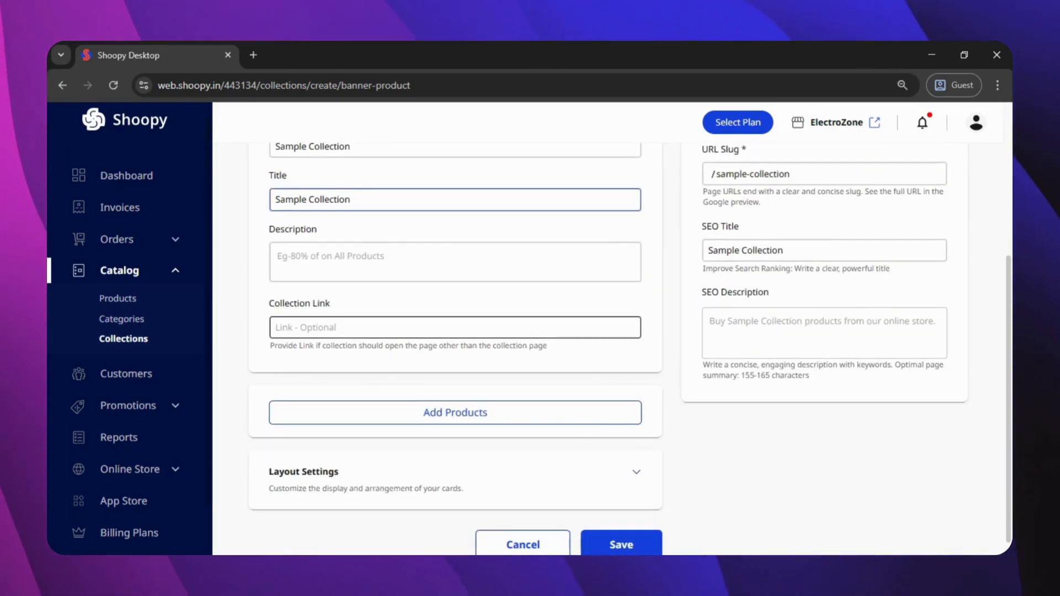
{"action": "left_click", "coordinate": [455, 327]}
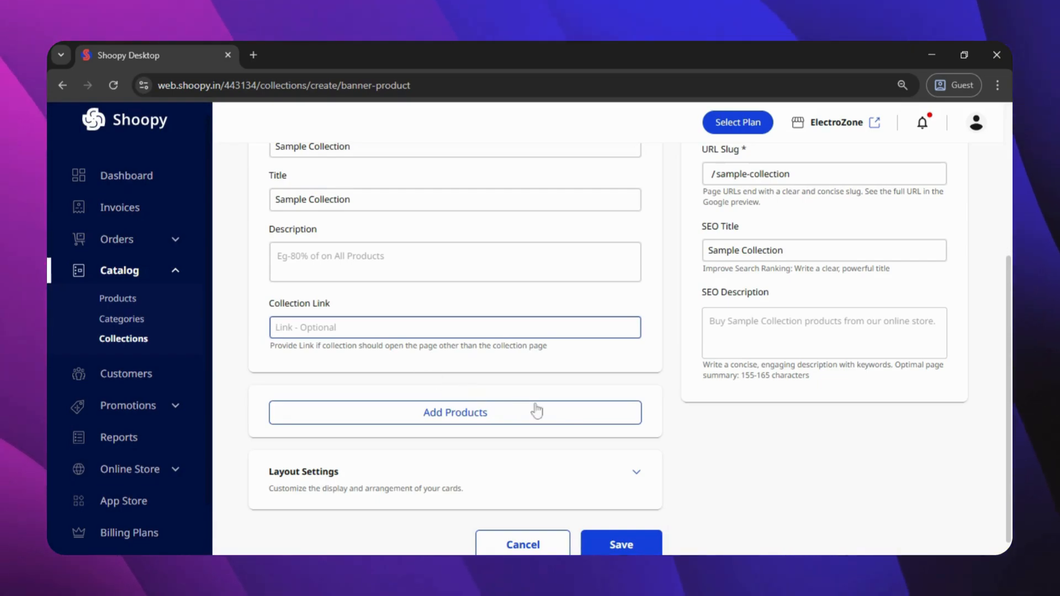
{"action": "left_click", "coordinate": [573, 420]}
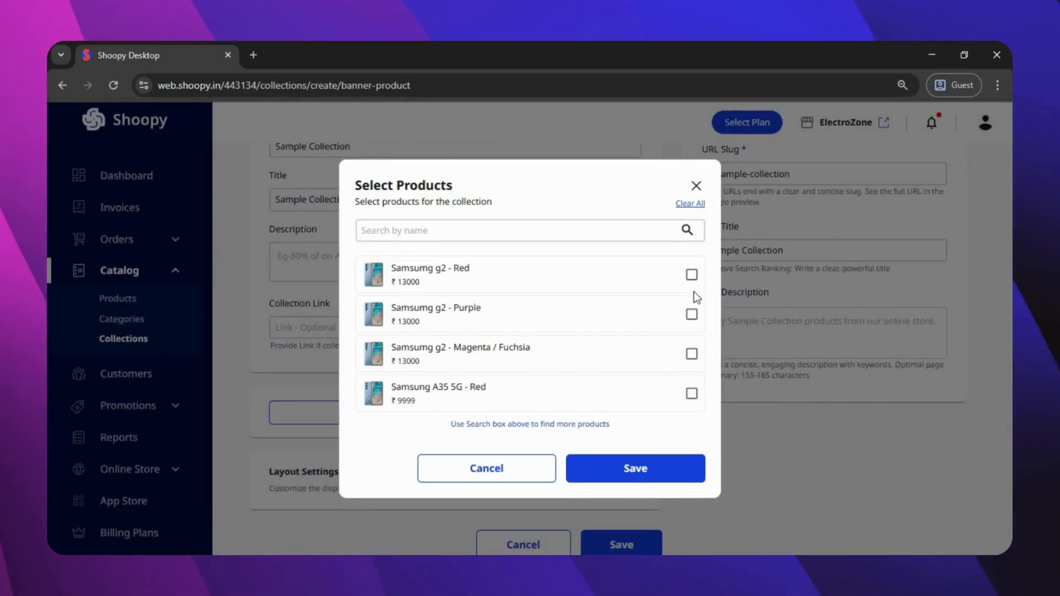
{"action": "left_click", "coordinate": [692, 275]}
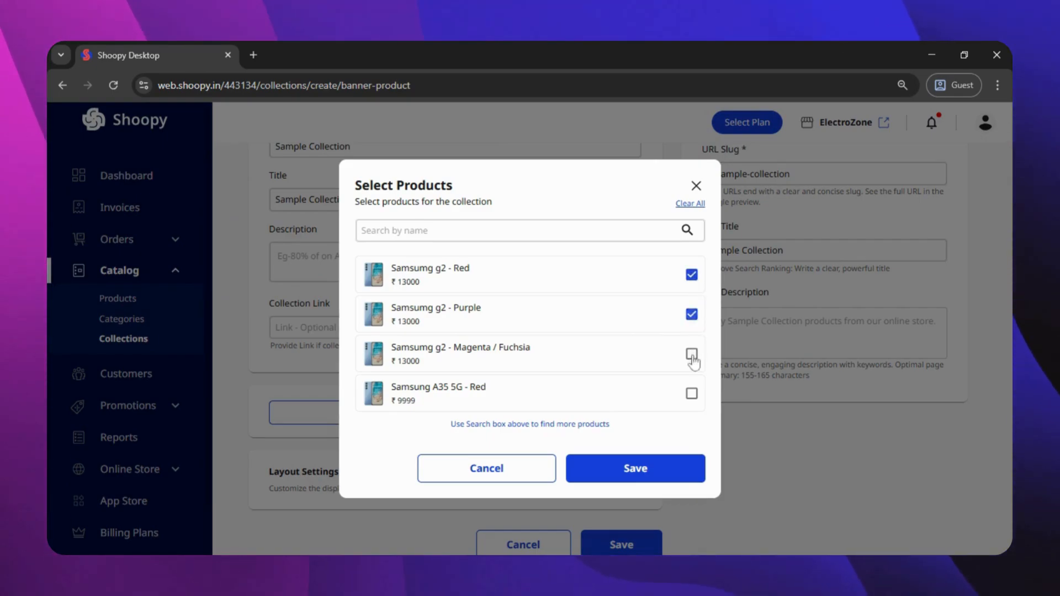
{"action": "left_click", "coordinate": [692, 354]}
{"action": "left_click", "coordinate": [692, 393]}
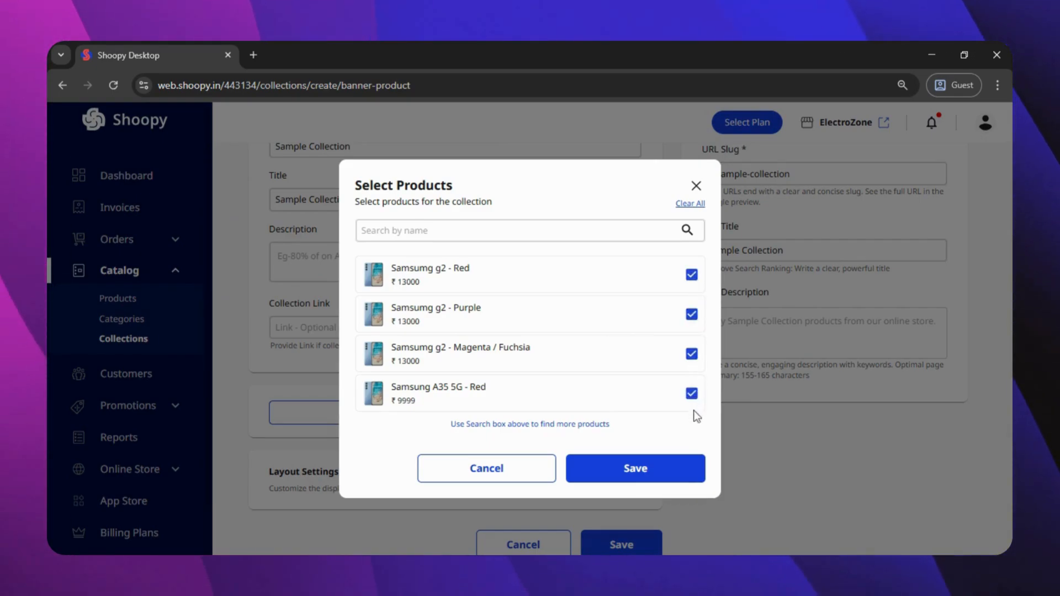
{"action": "left_click", "coordinate": [681, 469]}
{"action": "scroll", "coordinate": [596, 425], "scroll_direction": "down", "scroll_amount": 1}
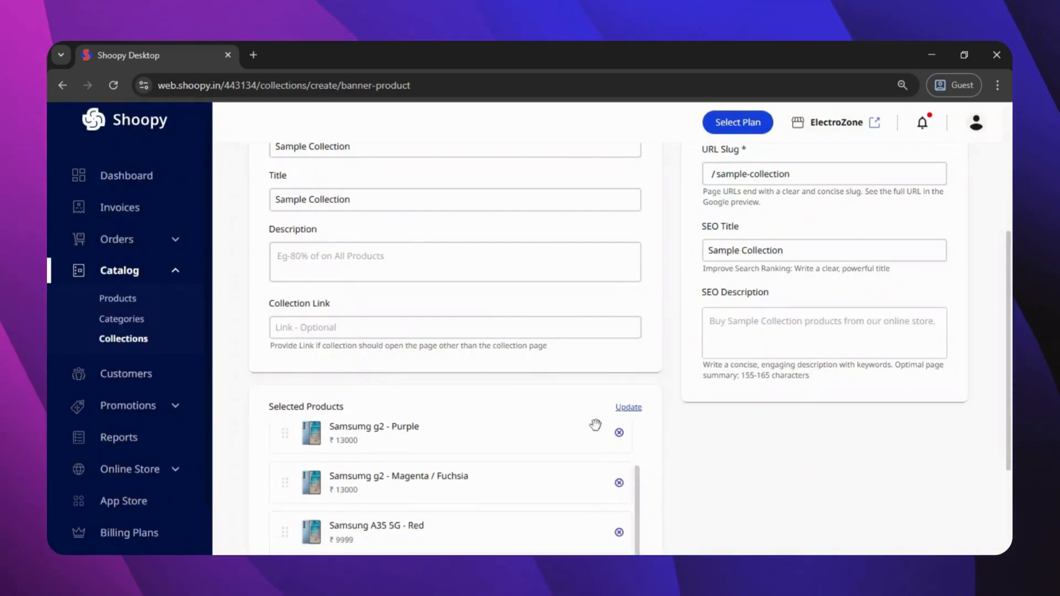
{"action": "scroll", "coordinate": [595, 425], "scroll_direction": "up", "scroll_amount": 1}
Step: Set the collection's text color to red #C91919 in its layout settings
{"action": "scroll", "coordinate": [691, 442], "scroll_direction": "down", "scroll_amount": 3}
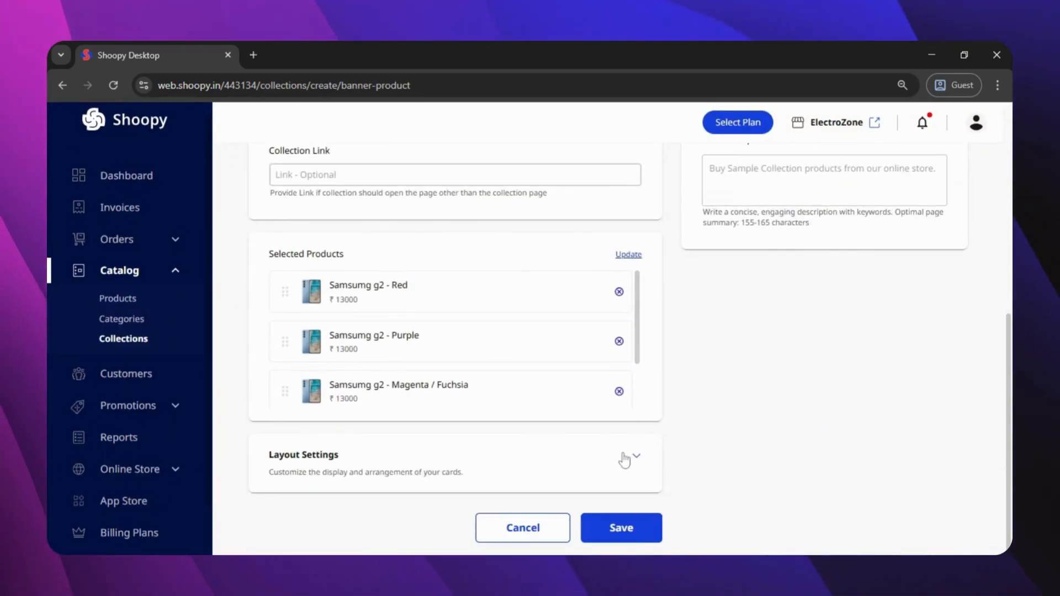
{"action": "left_click", "coordinate": [625, 459]}
{"action": "scroll", "coordinate": [702, 374], "scroll_direction": "down", "scroll_amount": 3}
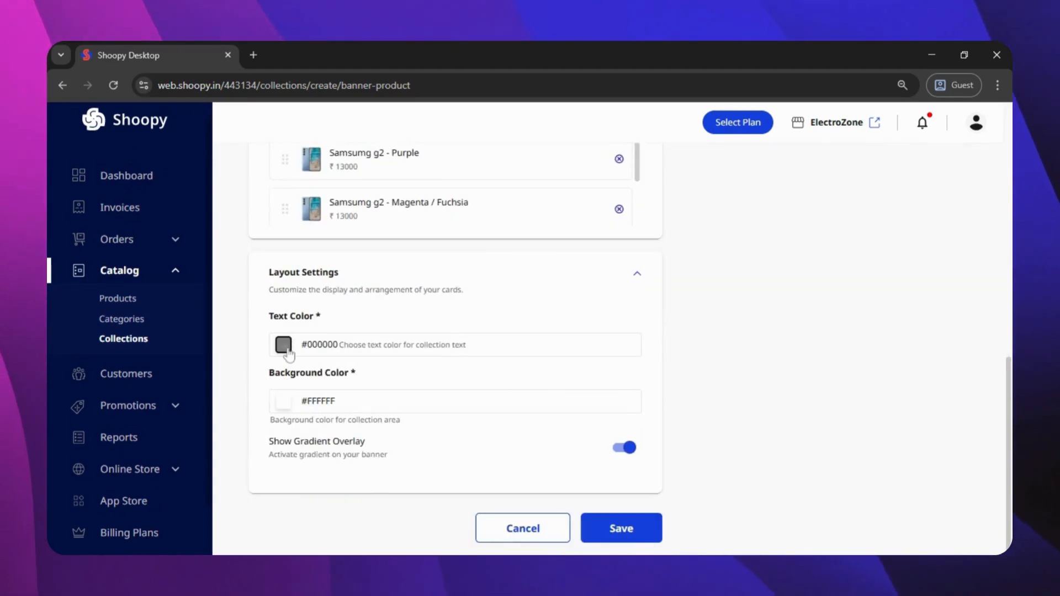
{"action": "left_click", "coordinate": [288, 353]}
{"action": "left_click", "coordinate": [357, 349]}
{"action": "left_click", "coordinate": [490, 361]}
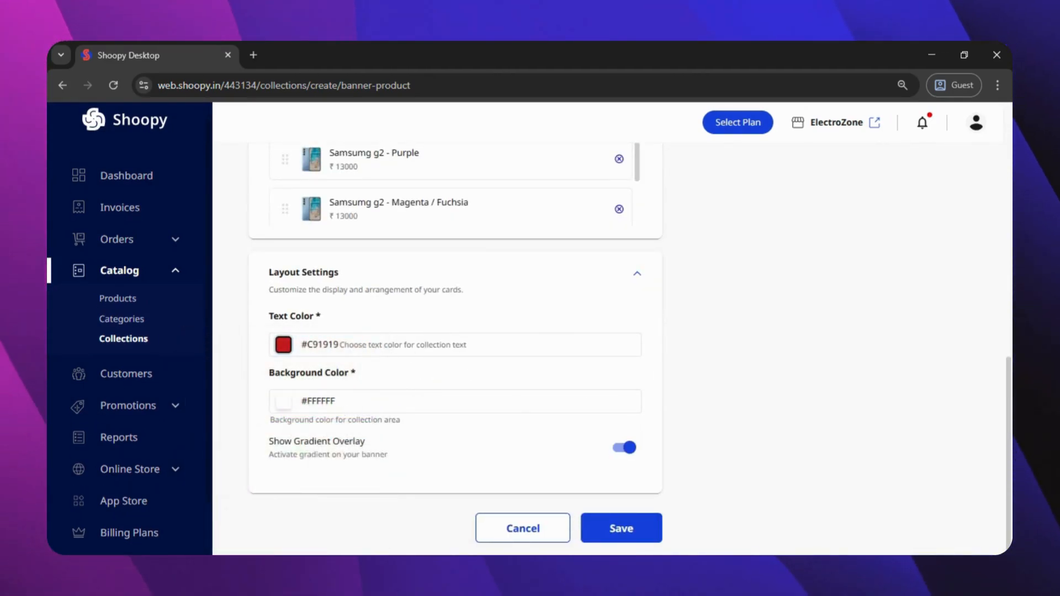
Step: Set the collection's background color to purple #800080 and save the collection
{"action": "left_click", "coordinate": [283, 401]}
{"action": "left_click", "coordinate": [371, 500]}
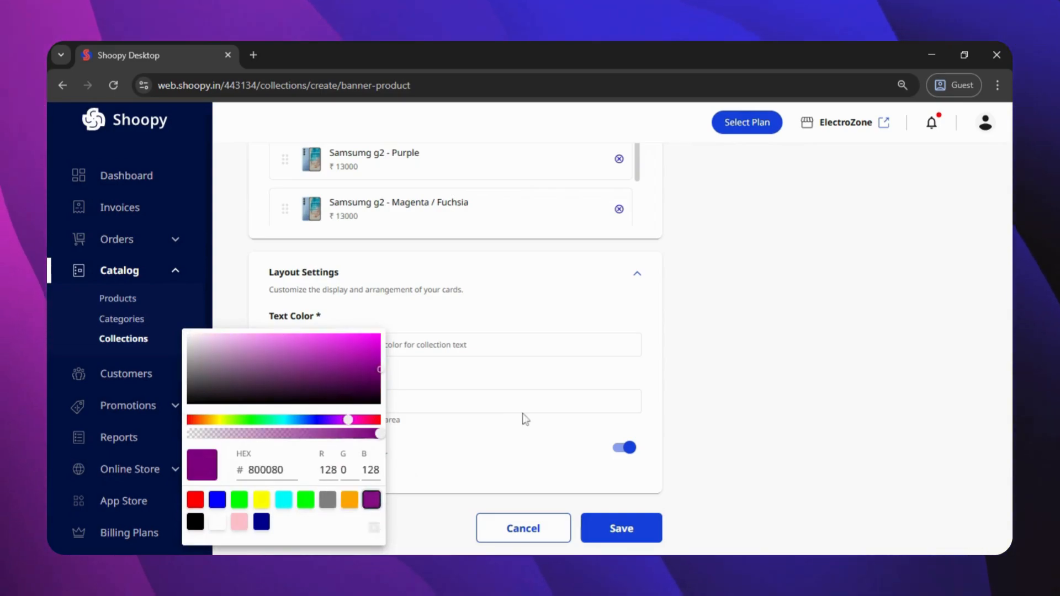
{"action": "left_click", "coordinate": [515, 421]}
{"action": "scroll", "coordinate": [667, 395], "scroll_direction": "up", "scroll_amount": 10}
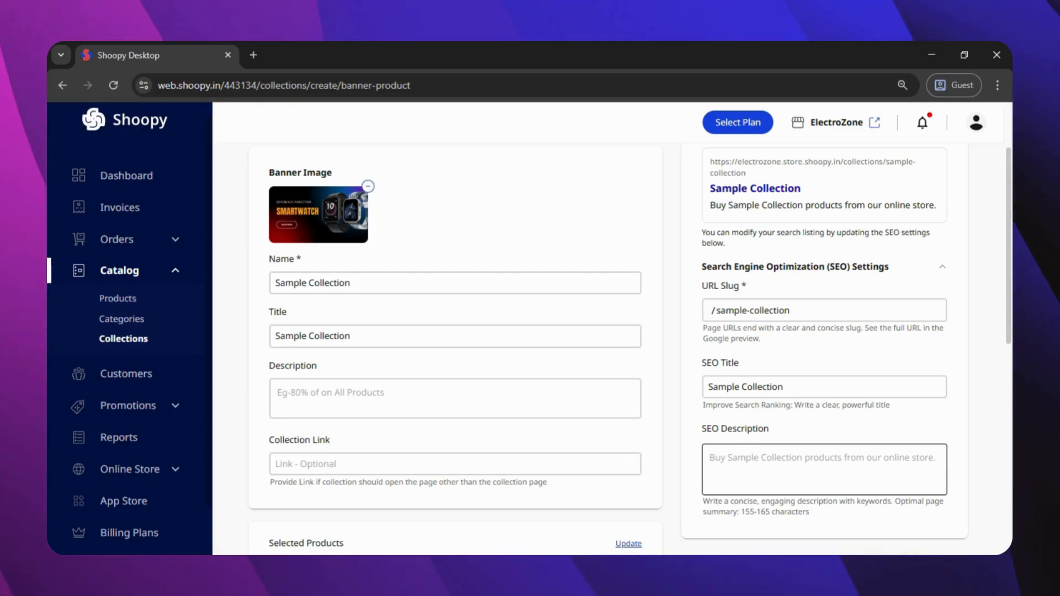
{"action": "scroll", "coordinate": [631, 436], "scroll_direction": "down", "scroll_amount": 10}
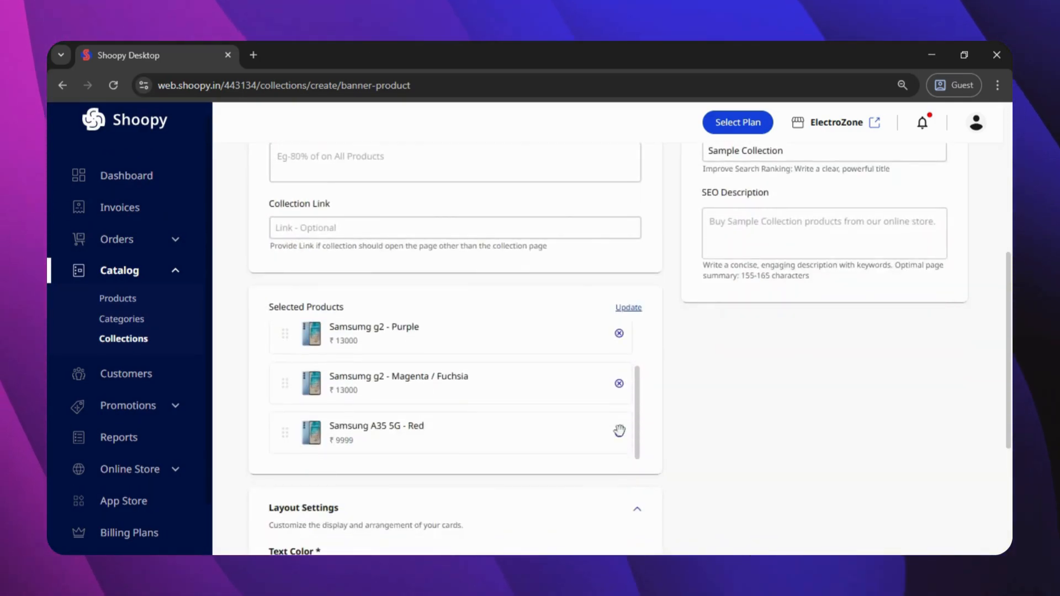
{"action": "left_click", "coordinate": [618, 527]}
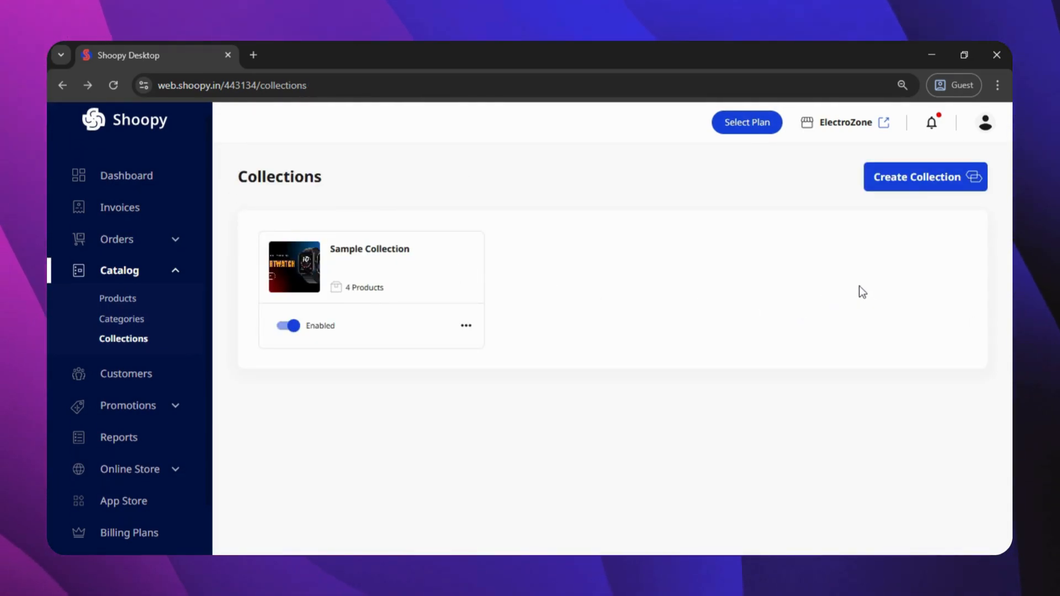
Step: Look over the available collection types without starting another collection
{"action": "left_click", "coordinate": [906, 182]}
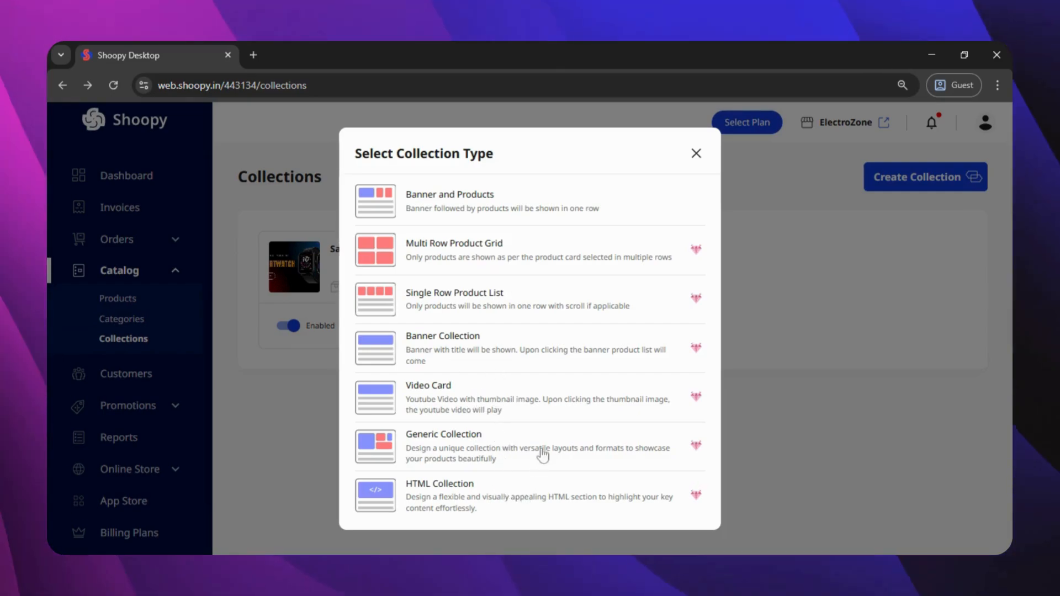
{"action": "left_click", "coordinate": [696, 154]}
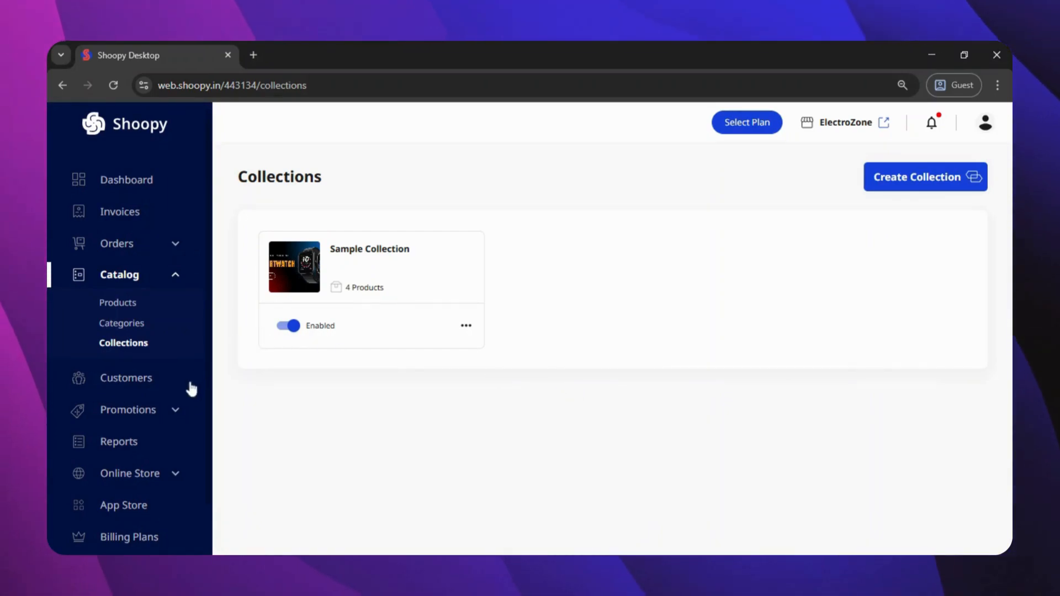
Step: Start a promotional coupon with code FREE20, expiry date 31-May-2025 and a limit of 2 uses per customer
{"action": "left_click", "coordinate": [169, 287]}
{"action": "left_click", "coordinate": [168, 347]}
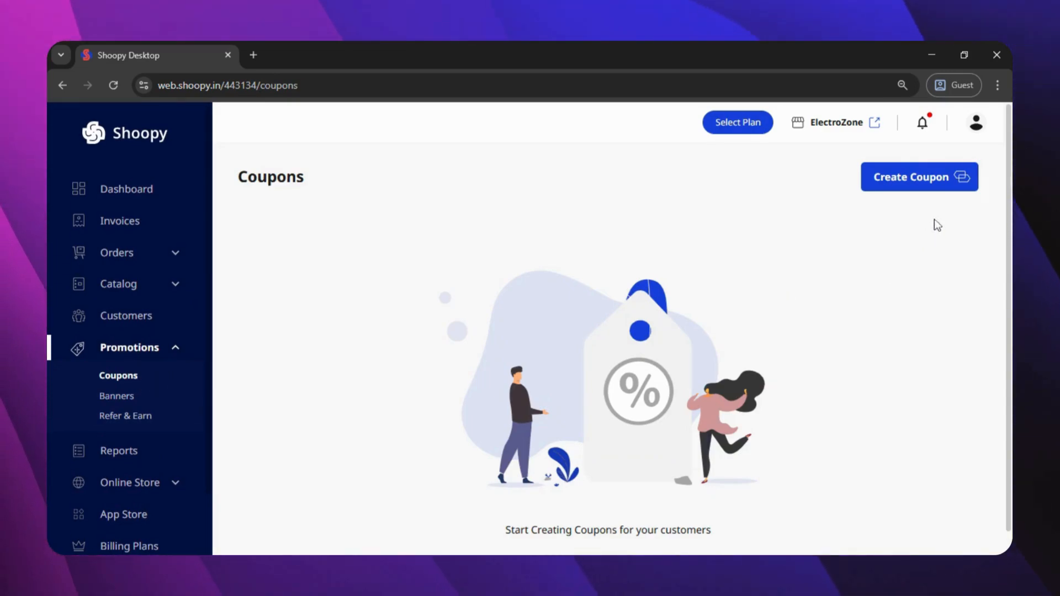
{"action": "left_click", "coordinate": [876, 183]}
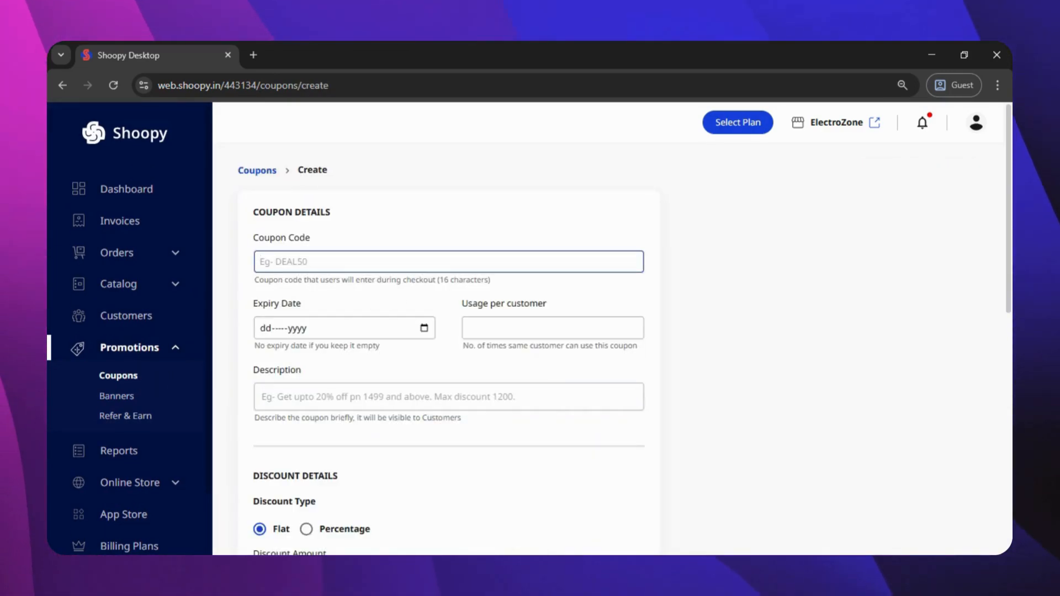
{"action": "type", "text": "FR"}
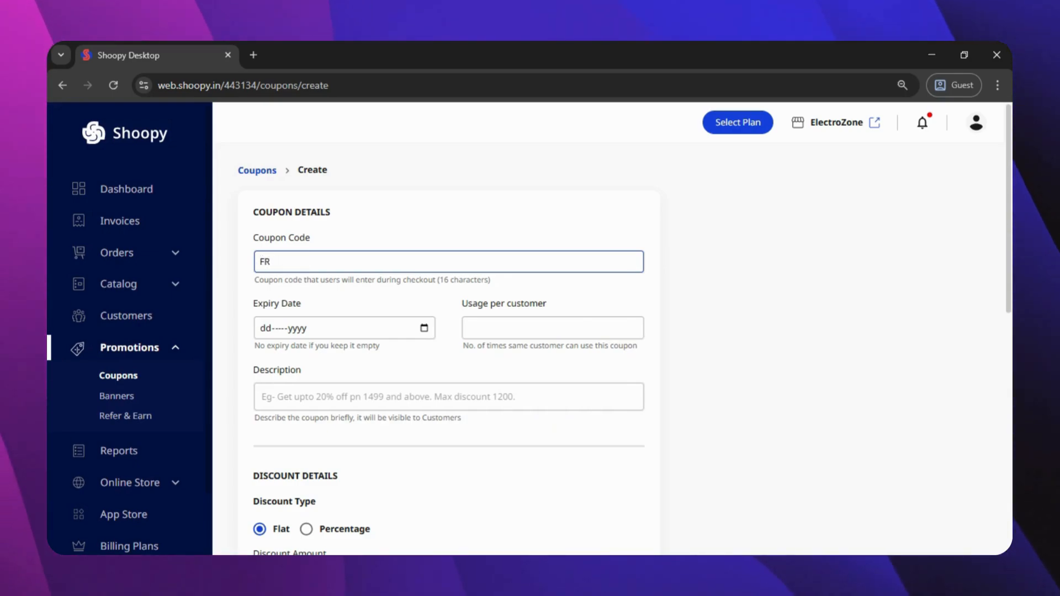
{"action": "type", "text": "EE20"}
{"action": "left_click", "coordinate": [431, 330]}
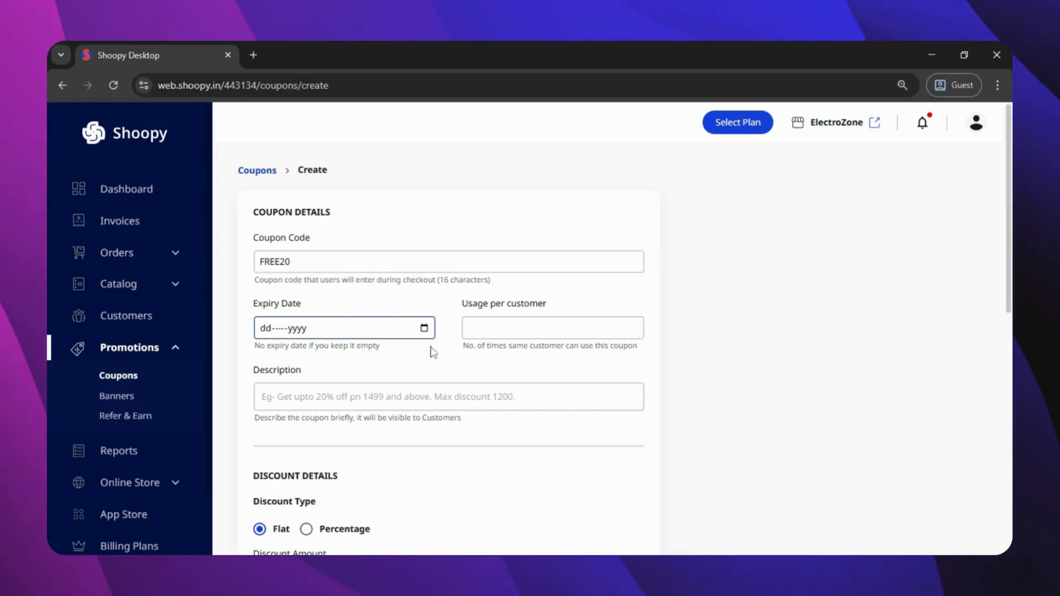
{"action": "type", "text": "31052025"}
{"action": "key", "text": "Tab"}
{"action": "type", "text": "2"}
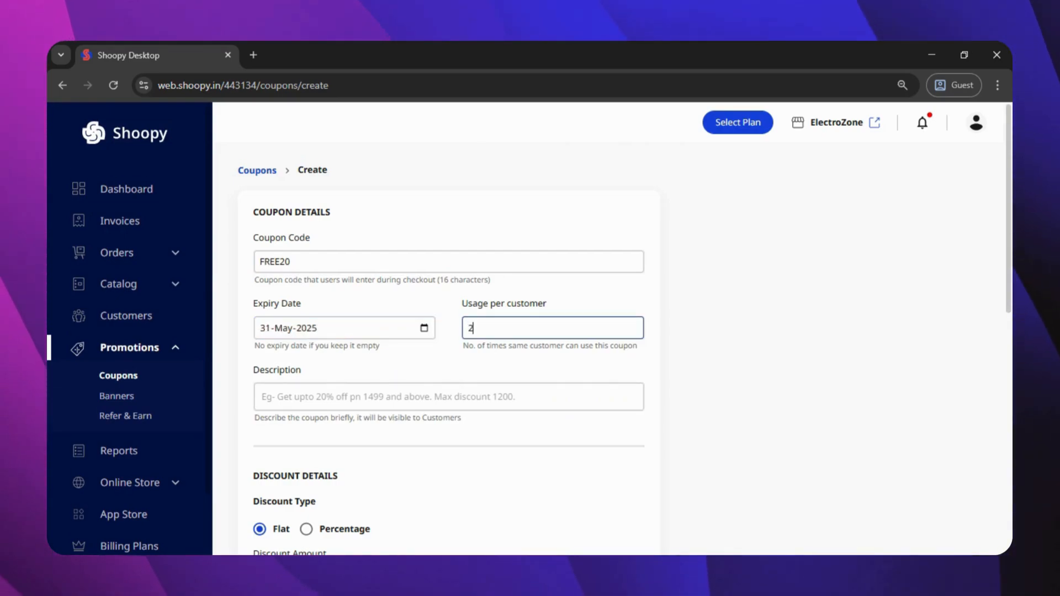
{"action": "key", "text": "Tab"}
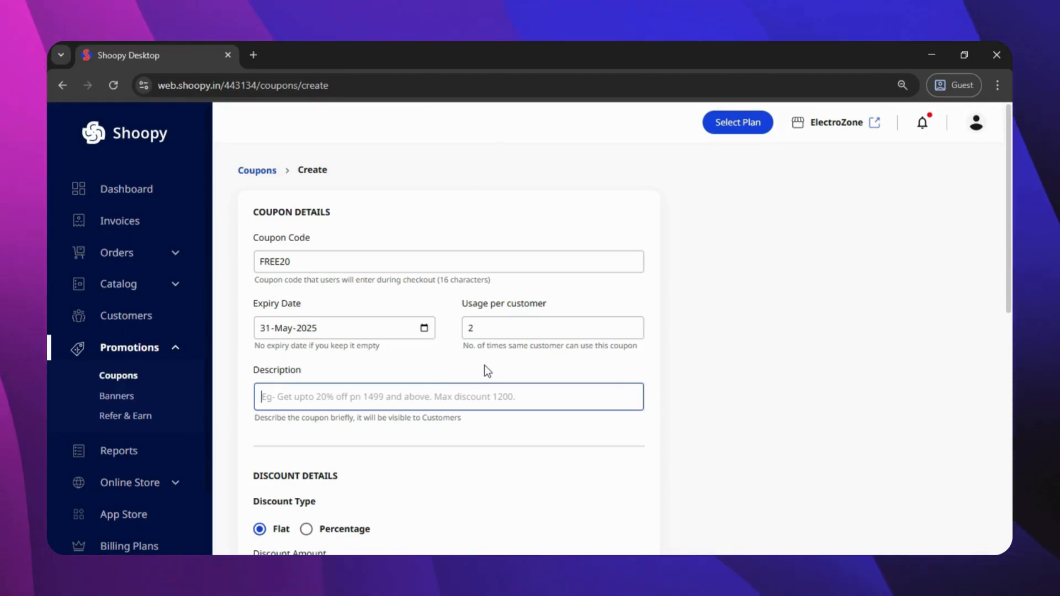
Step: Make the coupon a percentage discount of 10% with a maximum discount amount of ₹500
{"action": "scroll", "coordinate": [485, 366], "scroll_direction": "down", "scroll_amount": 2}
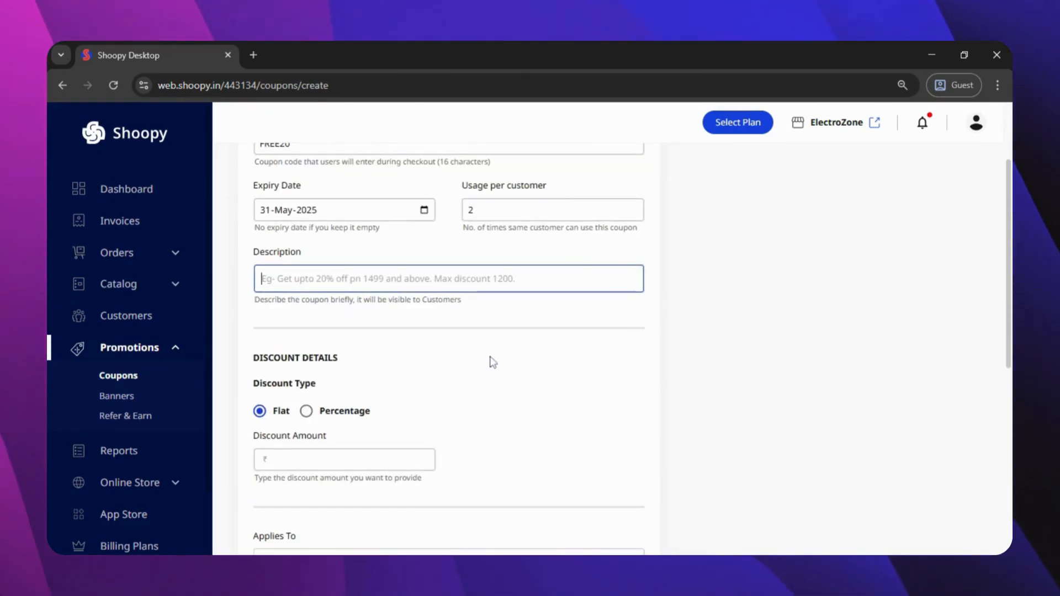
{"action": "left_click", "coordinate": [306, 412]}
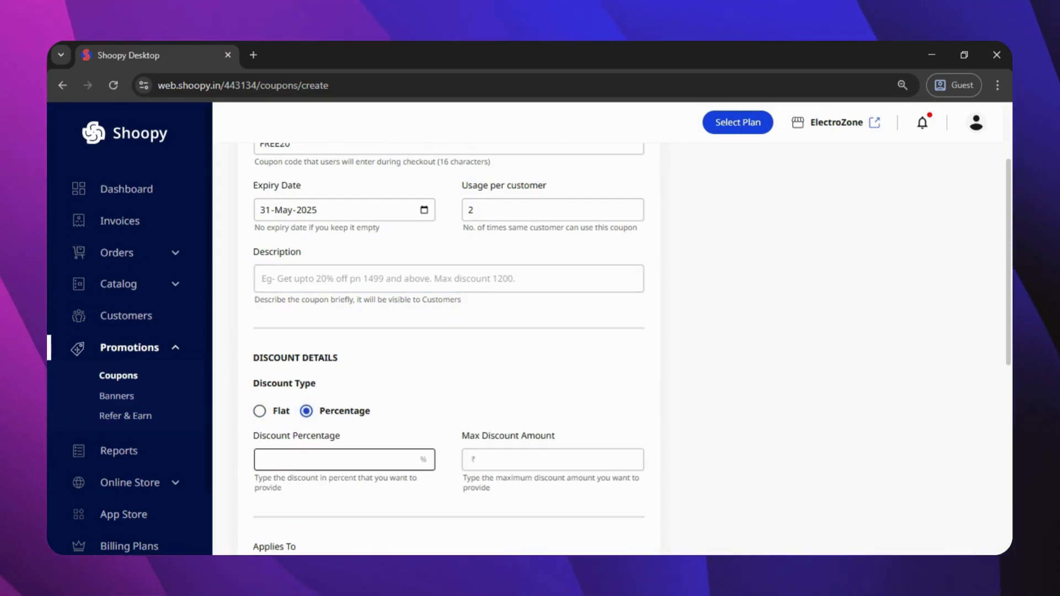
{"action": "type", "text": "10"}
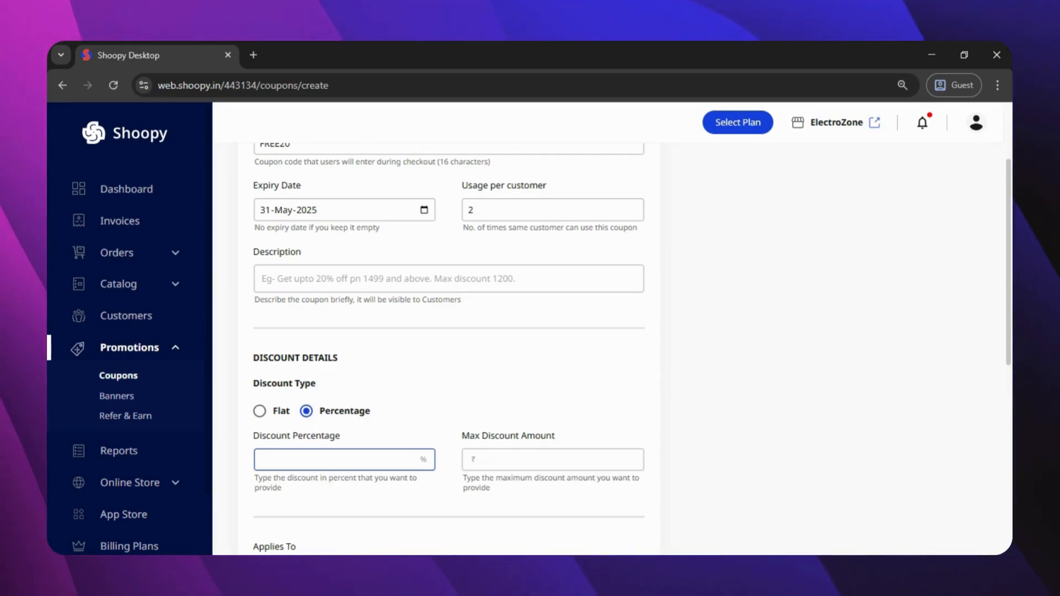
{"action": "left_click", "coordinate": [481, 460]}
{"action": "type", "text": "500"}
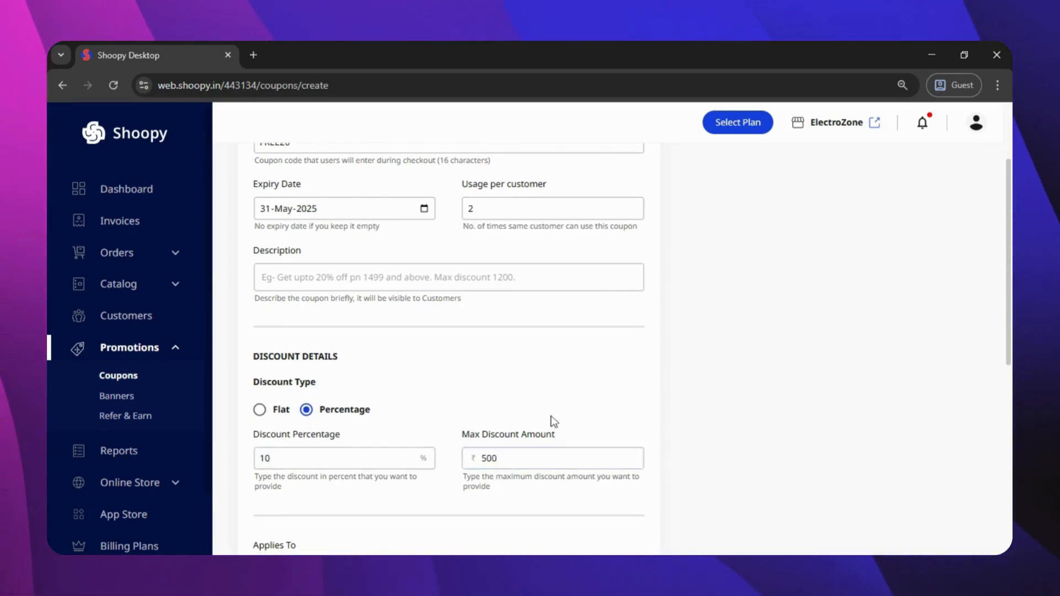
Step: Require a minimum order amount of ₹100, show the coupon to customers, and save it
{"action": "scroll", "coordinate": [549, 421], "scroll_direction": "down", "scroll_amount": 4}
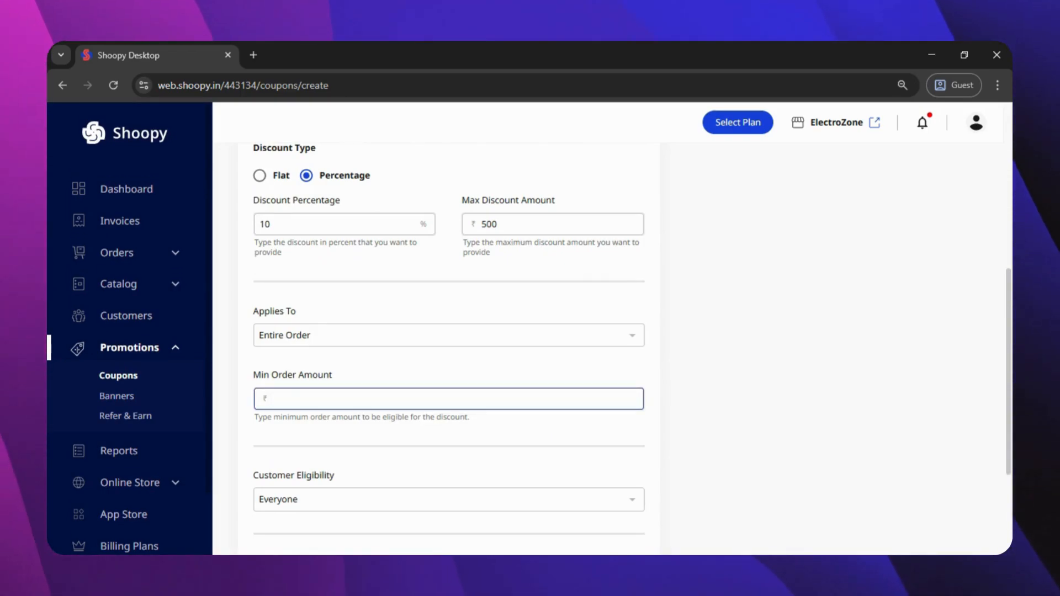
{"action": "type", "text": "100"}
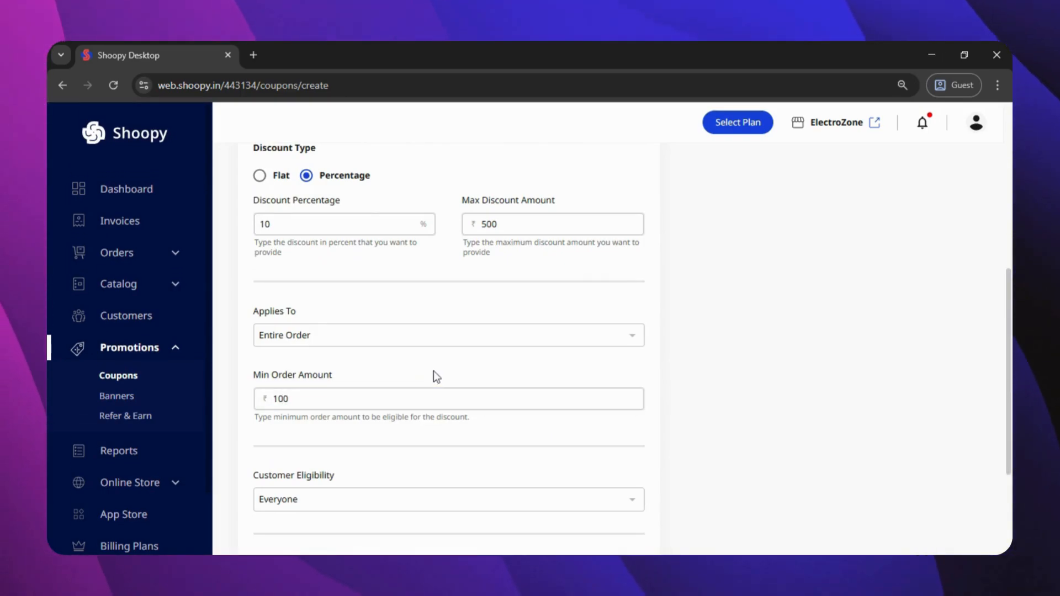
{"action": "scroll", "coordinate": [434, 372], "scroll_direction": "down", "scroll_amount": 2}
{"action": "scroll", "coordinate": [436, 378], "scroll_direction": "down", "scroll_amount": 1}
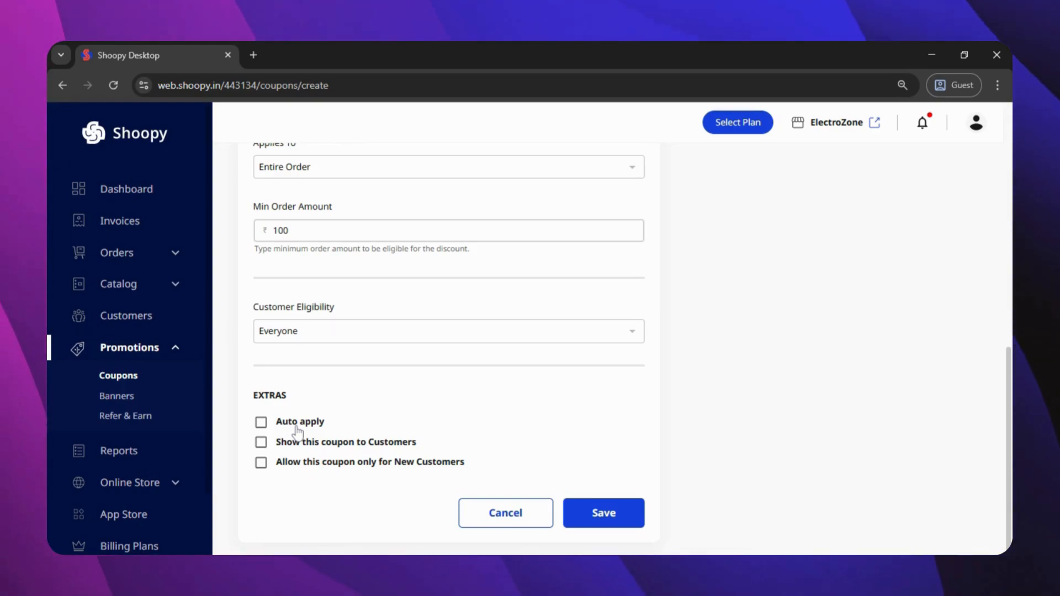
{"action": "left_click", "coordinate": [263, 448]}
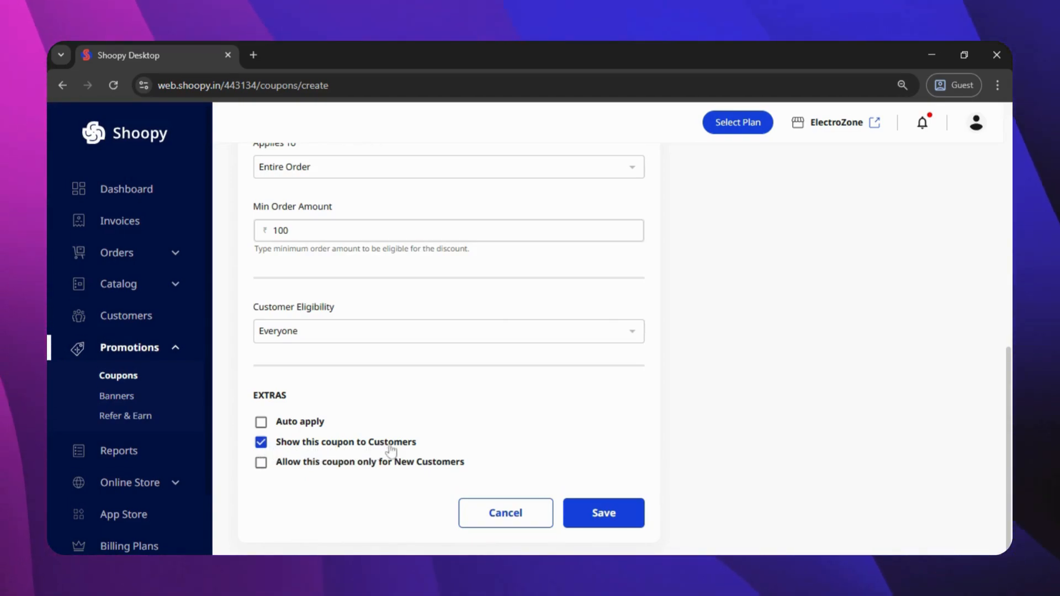
{"action": "left_click", "coordinate": [600, 524]}
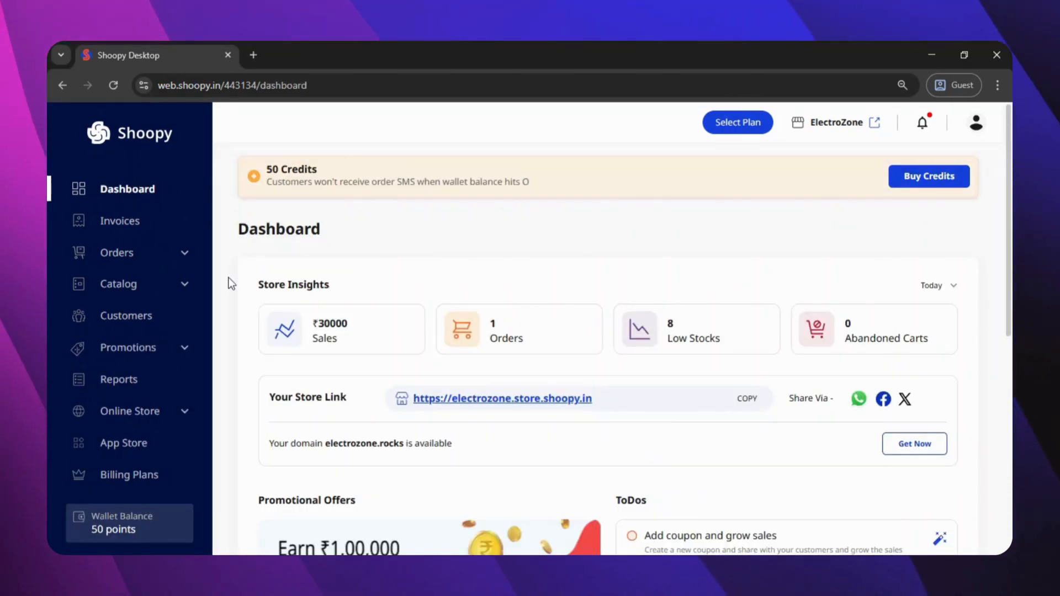
Step: Open the online store's settings and review the store details from the logo down to the social media links
{"action": "left_click", "coordinate": [174, 418]}
{"action": "scroll", "coordinate": [169, 394], "scroll_direction": "down", "scroll_amount": 3}
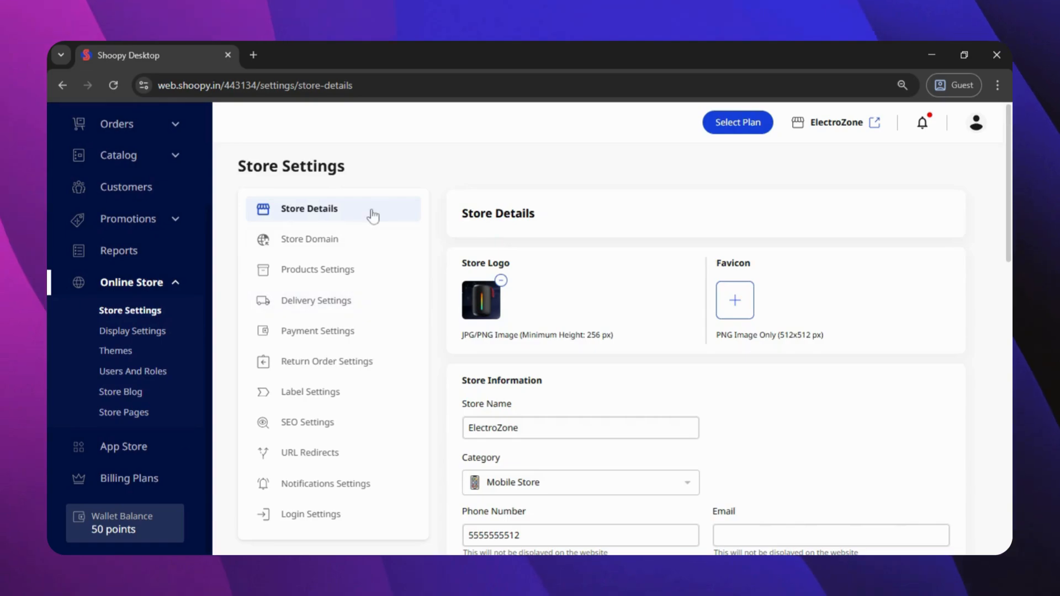
{"action": "scroll", "coordinate": [625, 315], "scroll_direction": "down", "scroll_amount": 2}
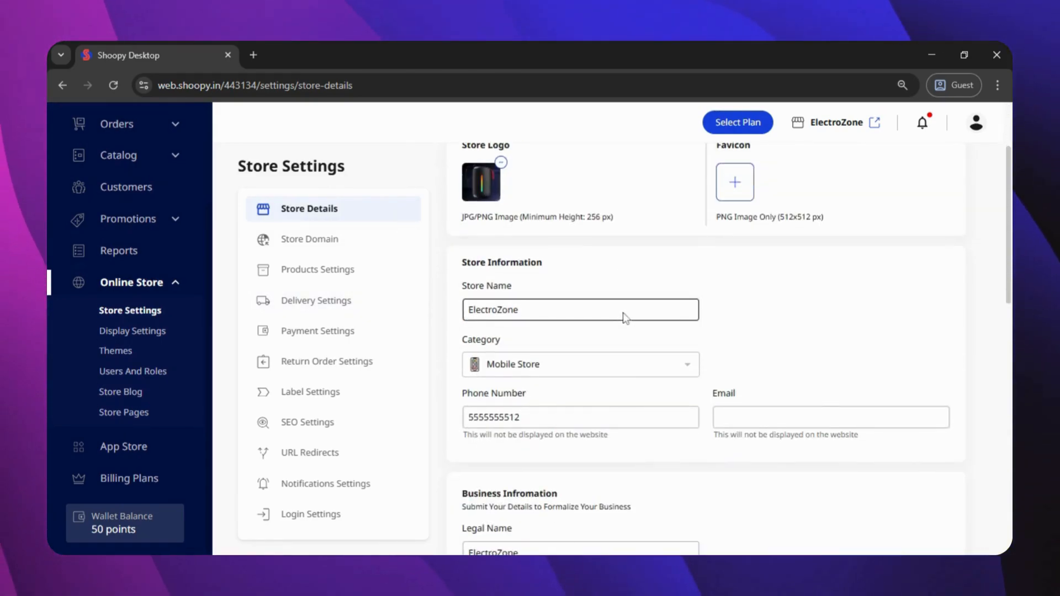
{"action": "scroll", "coordinate": [519, 273], "scroll_direction": "down", "scroll_amount": 4}
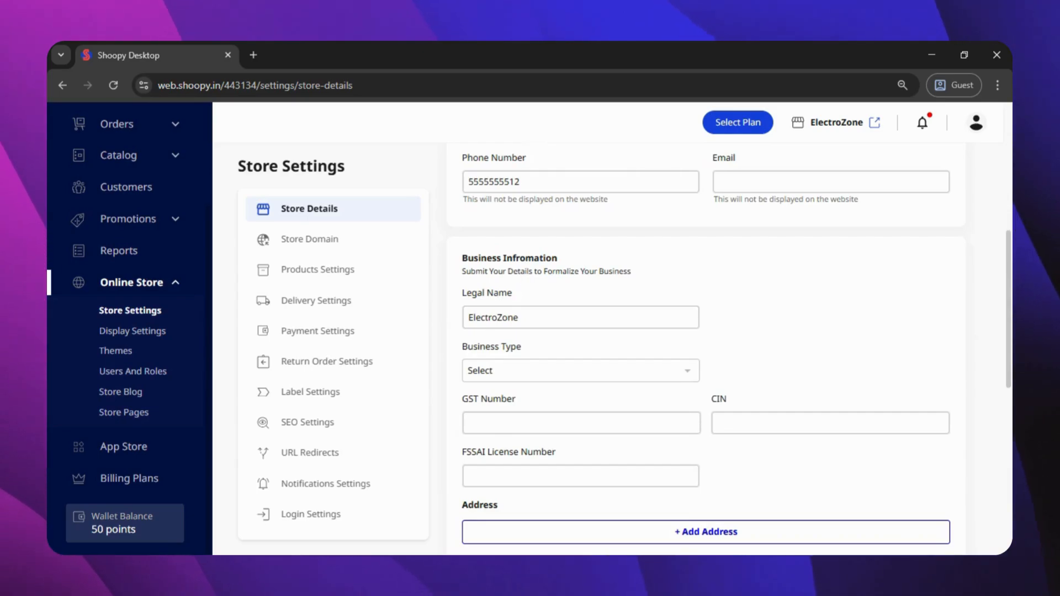
{"action": "scroll", "coordinate": [606, 291], "scroll_direction": "down", "scroll_amount": 3}
{"action": "scroll", "coordinate": [606, 291], "scroll_direction": "down", "scroll_amount": 5}
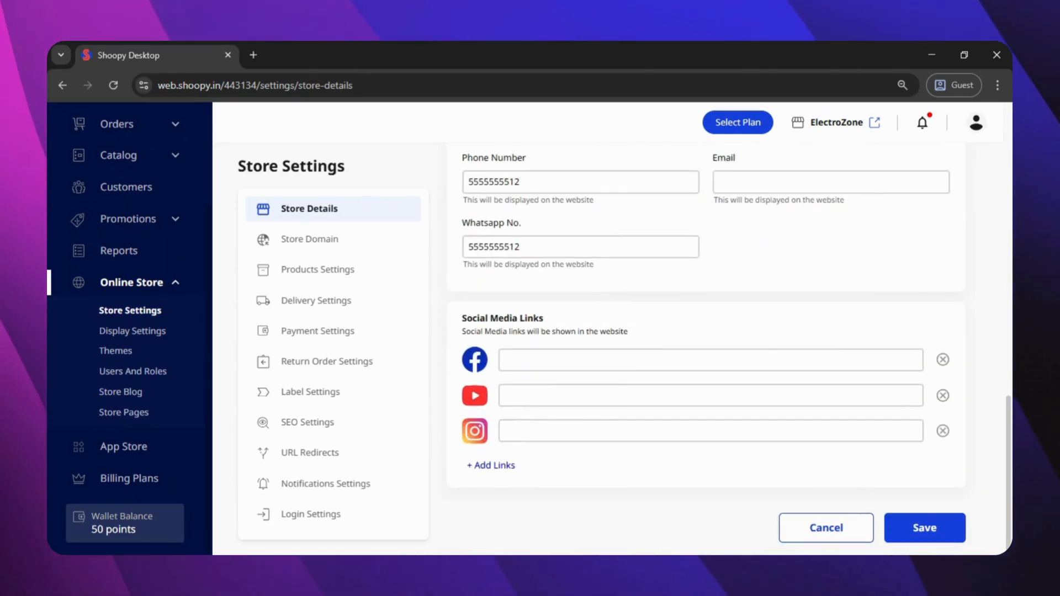
Step: Review the store domain instructions and the product and order settings
{"action": "left_click", "coordinate": [389, 248]}
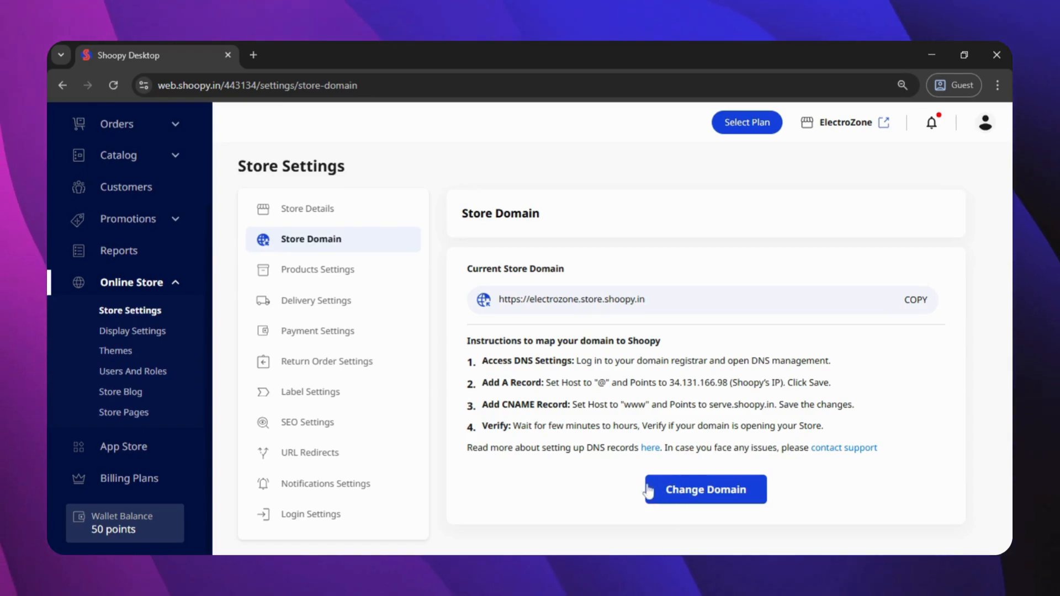
{"action": "left_click", "coordinate": [395, 277]}
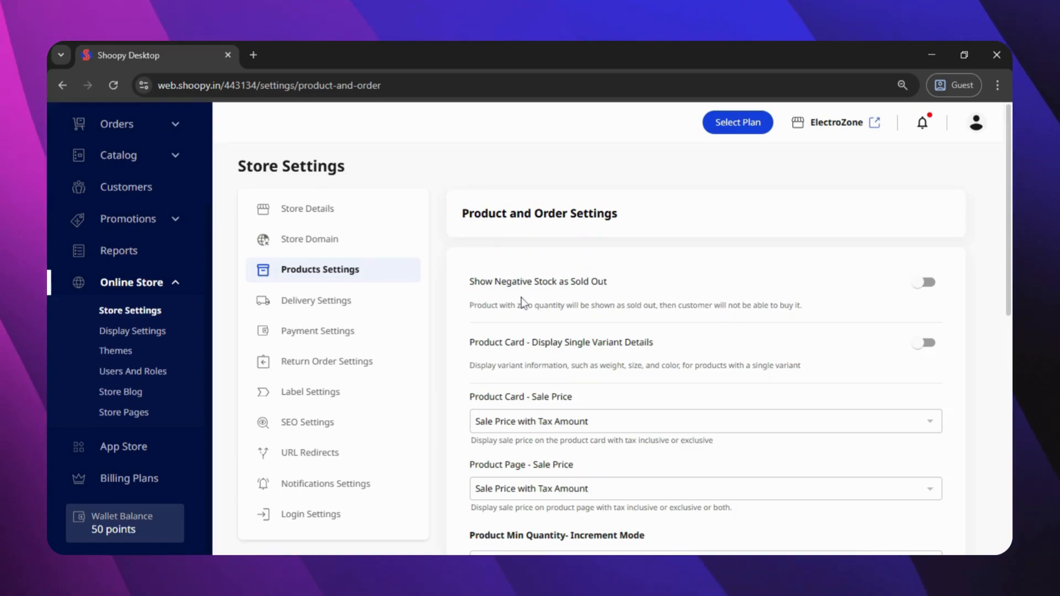
{"action": "scroll", "coordinate": [500, 301], "scroll_direction": "down", "scroll_amount": 2}
{"action": "scroll", "coordinate": [522, 303], "scroll_direction": "down", "scroll_amount": 4}
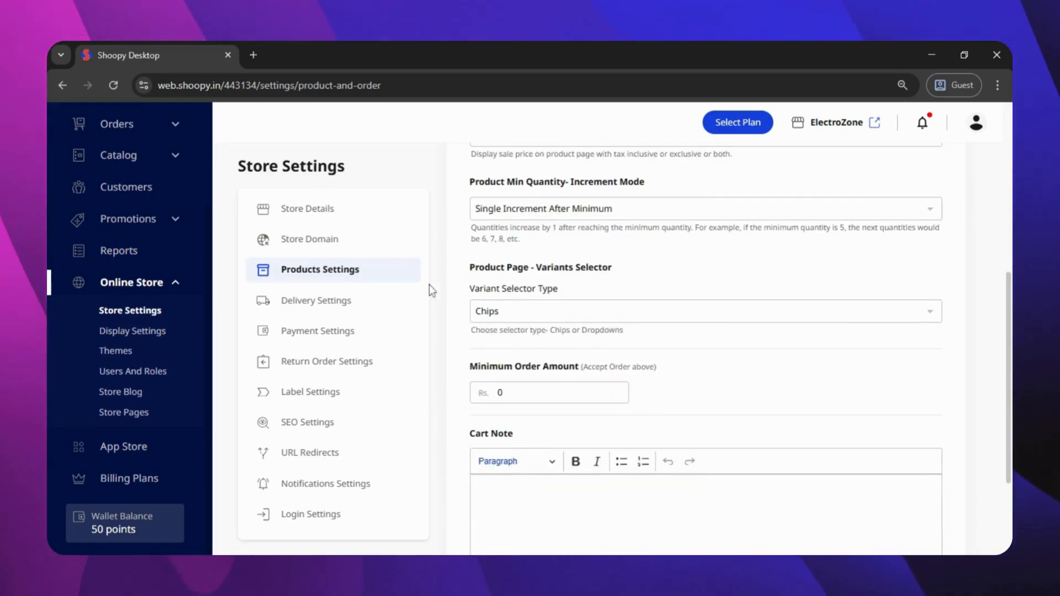
Step: Review the store's delivery settings and payment settings, including the address types and payment options
{"action": "left_click", "coordinate": [360, 300]}
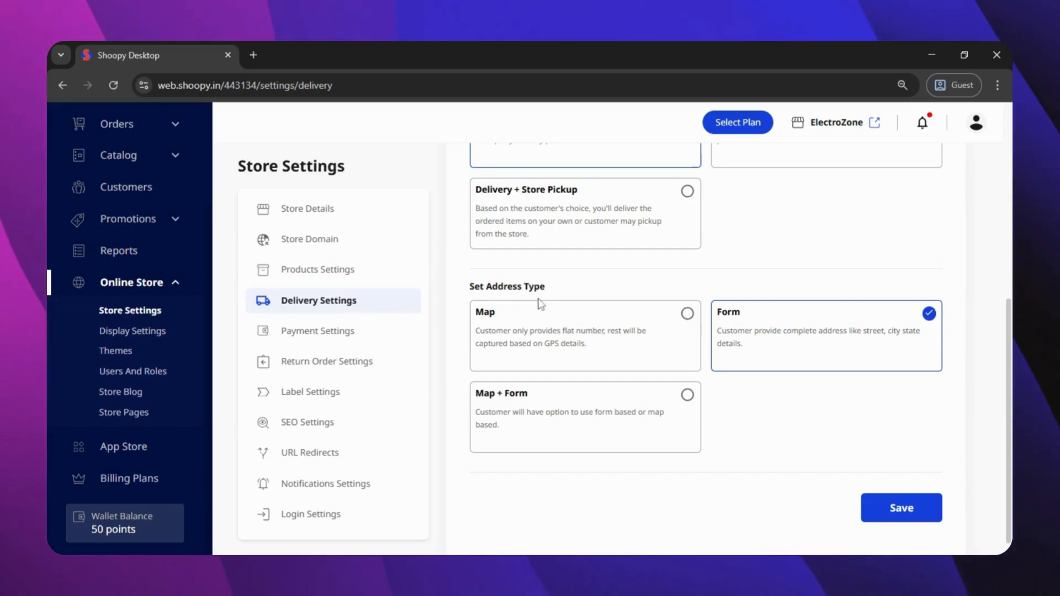
{"action": "scroll", "coordinate": [538, 305], "scroll_direction": "up", "scroll_amount": 4}
{"action": "left_click", "coordinate": [387, 342]}
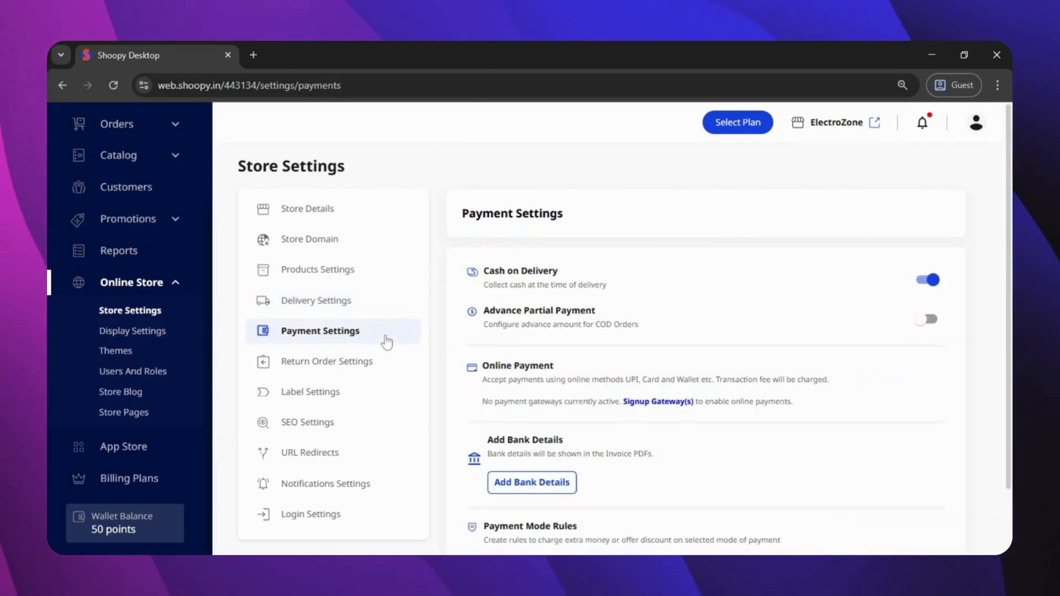
{"action": "scroll", "coordinate": [554, 332], "scroll_direction": "down", "scroll_amount": 2}
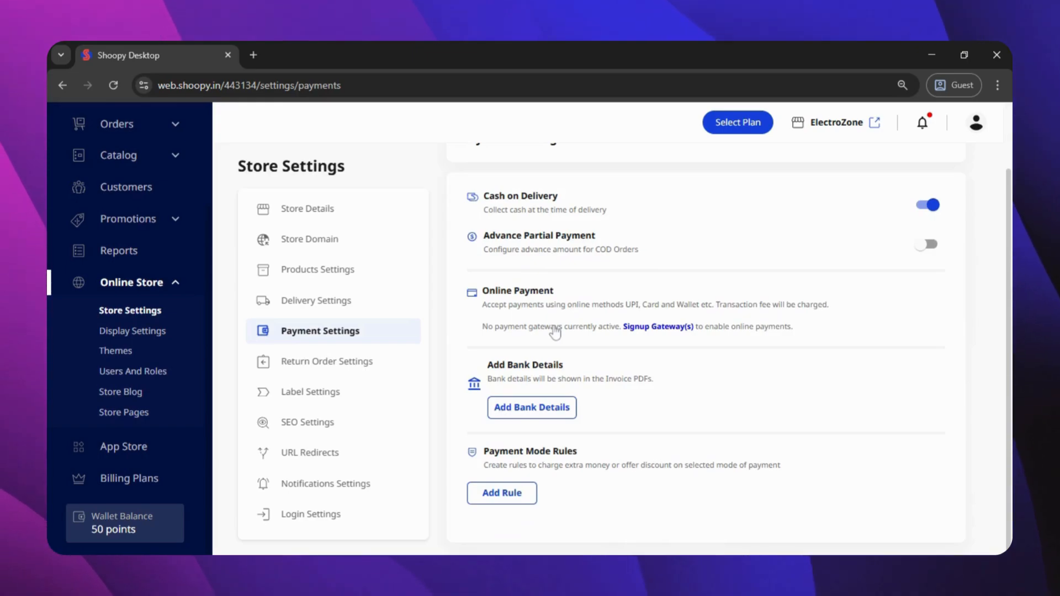
{"action": "scroll", "coordinate": [555, 332], "scroll_direction": "up", "scroll_amount": 2}
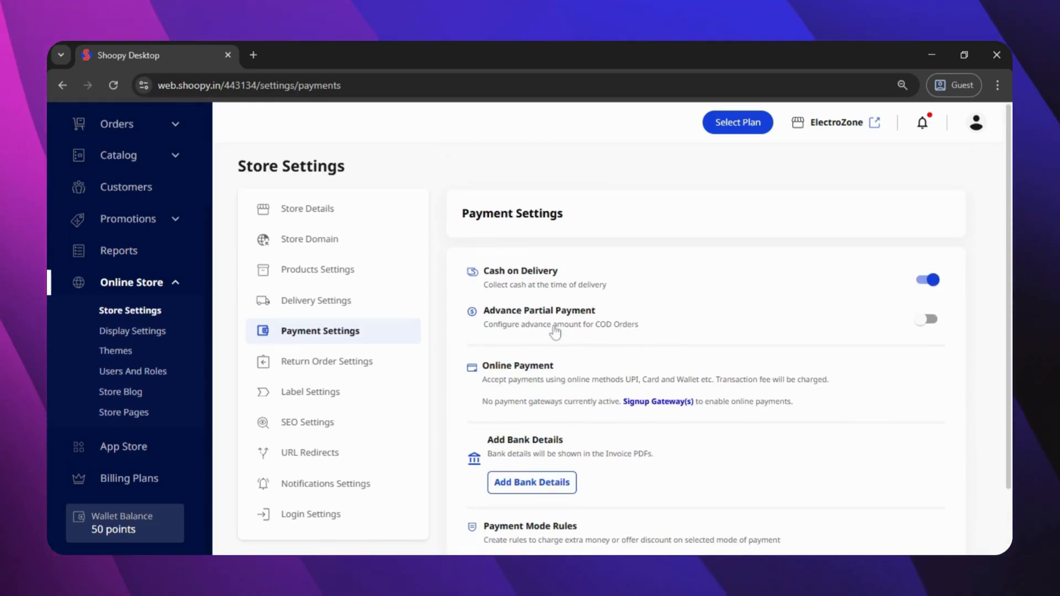
Step: Review the store's return order, URL redirect and notification settings
{"action": "left_click", "coordinate": [384, 362]}
{"action": "scroll", "coordinate": [563, 360], "scroll_direction": "down", "scroll_amount": 4}
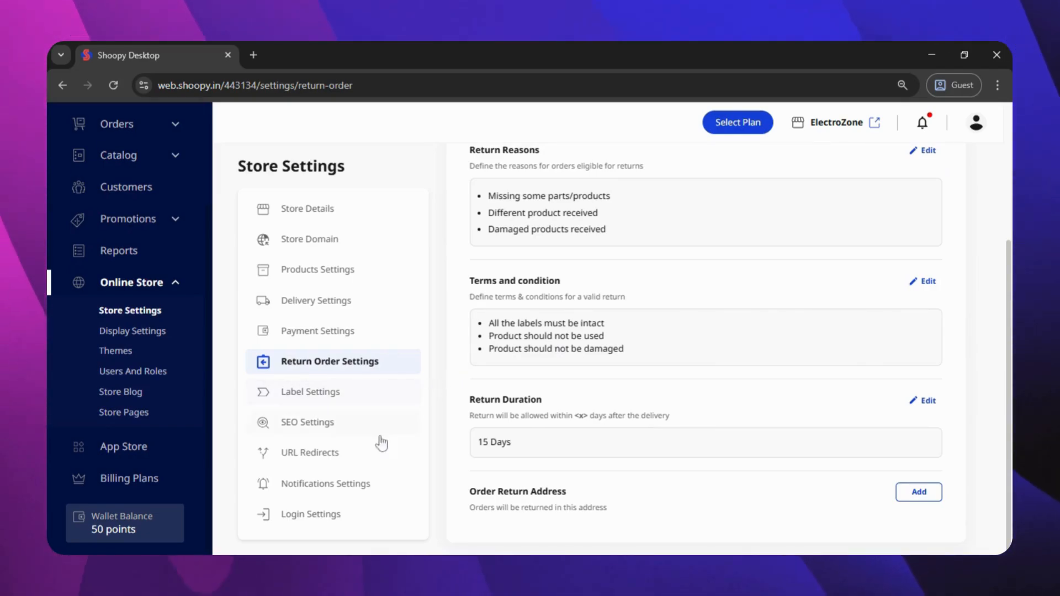
{"action": "left_click", "coordinate": [376, 458]}
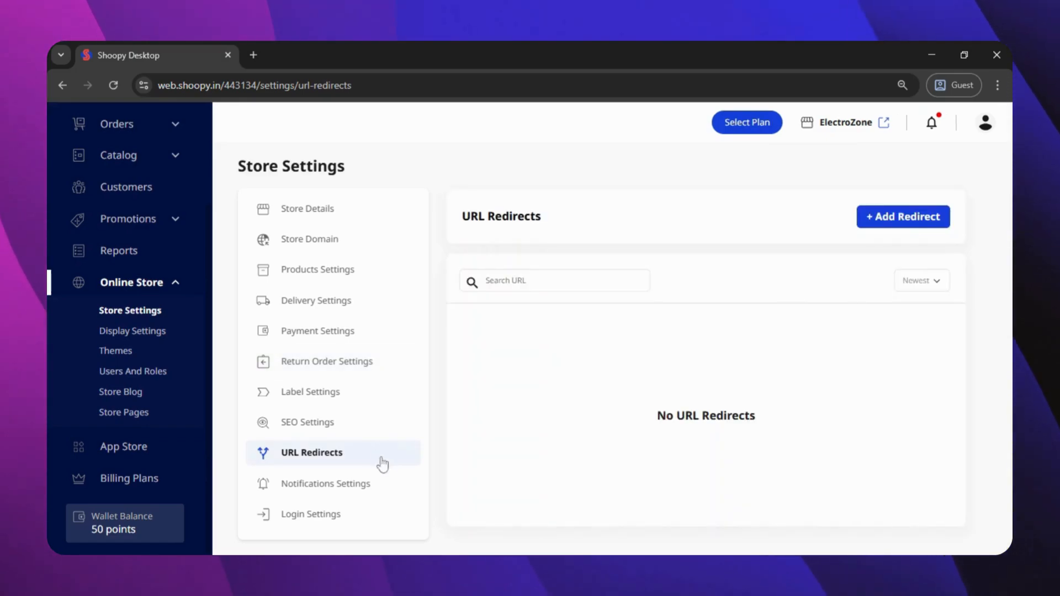
{"action": "left_click", "coordinate": [387, 489]}
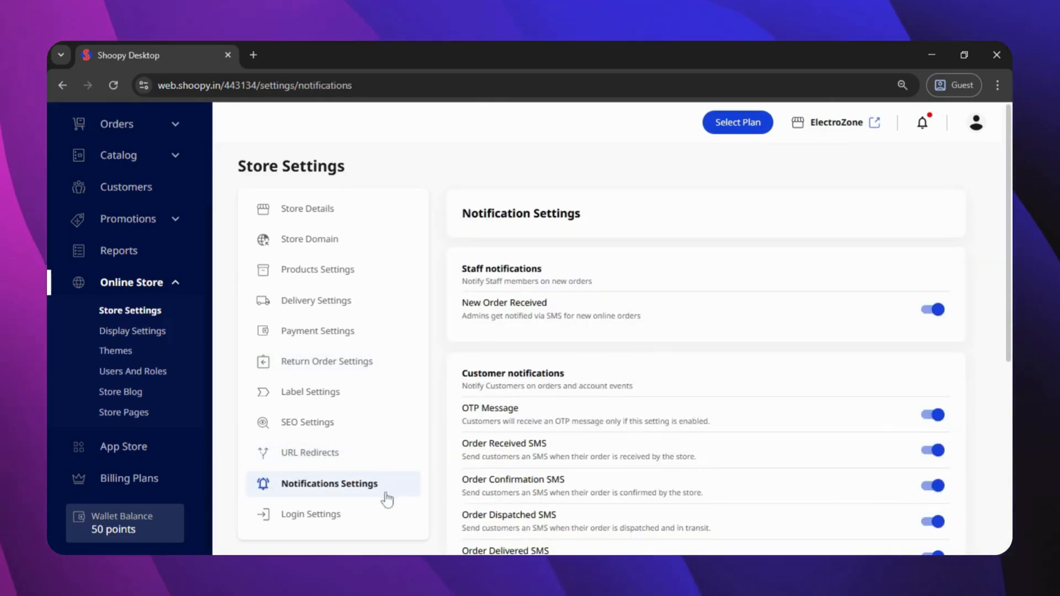
Step: Review the store's login settings and the general display settings, from the website CSS and font to the product call-to-action options
{"action": "left_click", "coordinate": [381, 514]}
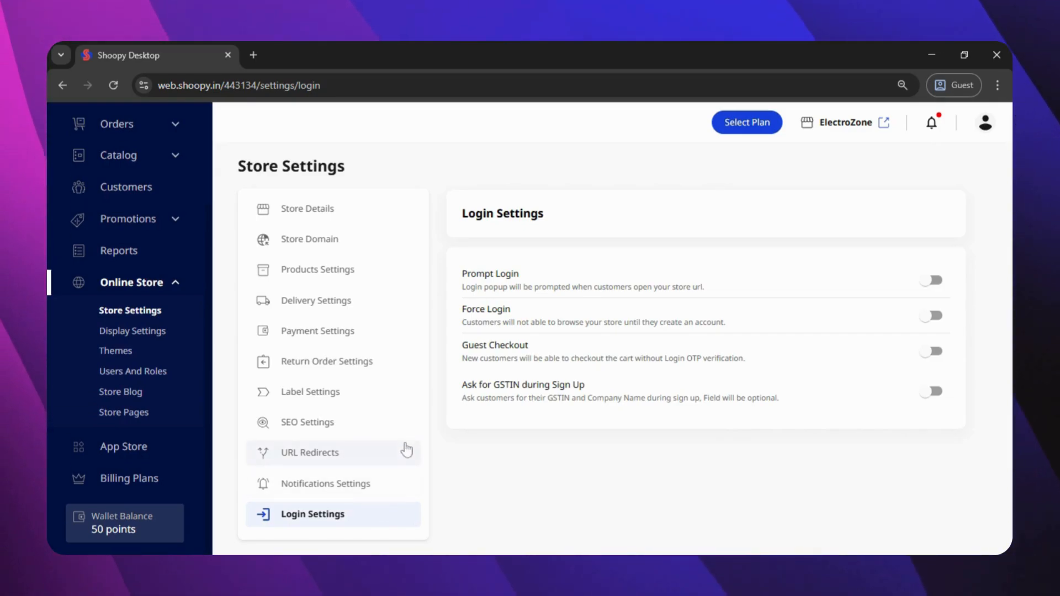
{"action": "left_click", "coordinate": [166, 331]}
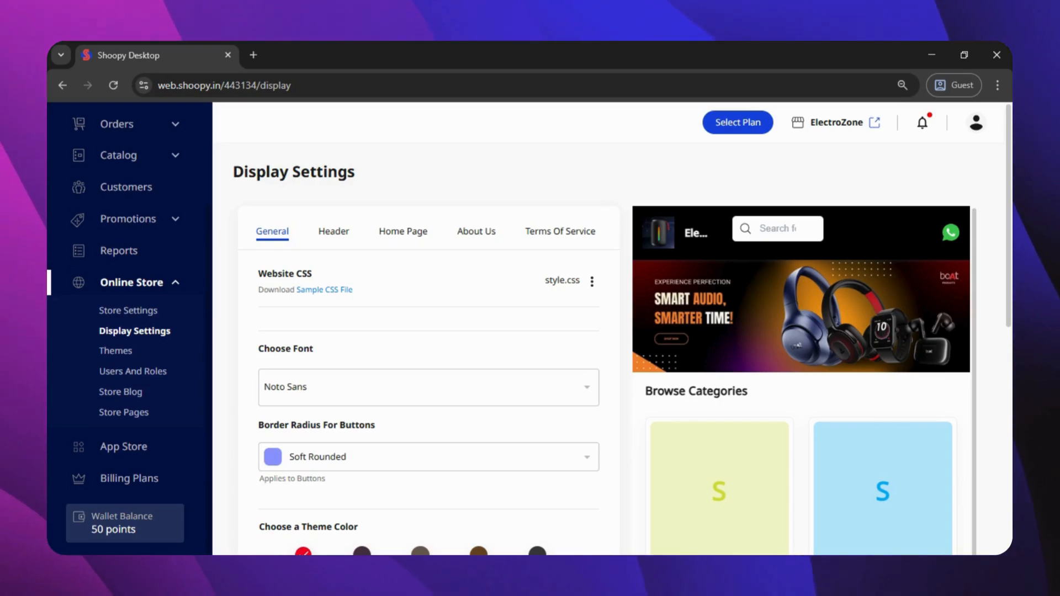
{"action": "scroll", "coordinate": [409, 271], "scroll_direction": "down", "scroll_amount": 2}
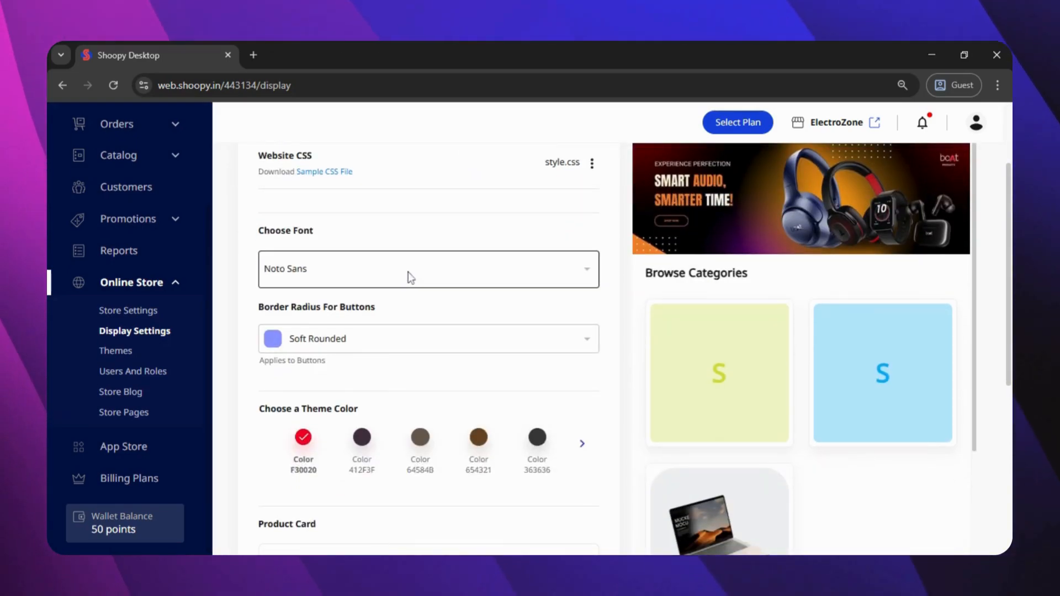
{"action": "scroll", "coordinate": [362, 253], "scroll_direction": "up", "scroll_amount": 2}
{"action": "scroll", "coordinate": [354, 255], "scroll_direction": "down", "scroll_amount": 8}
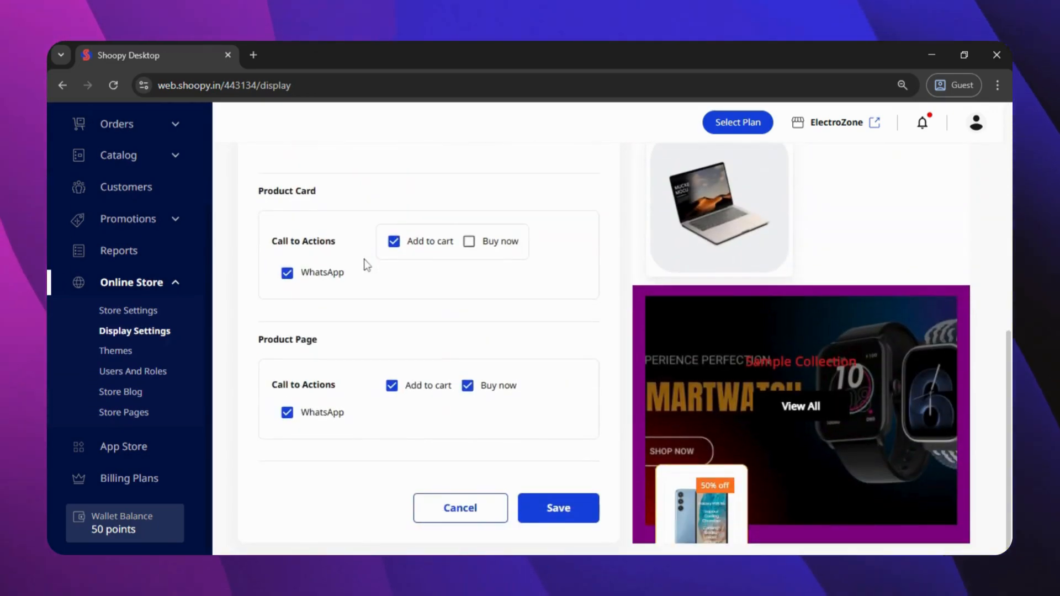
{"action": "scroll", "coordinate": [365, 262], "scroll_direction": "up", "scroll_amount": 8}
Step: Review the header display settings, including the announcement bar, store logo, store name, business motto and search view
{"action": "left_click", "coordinate": [343, 237]}
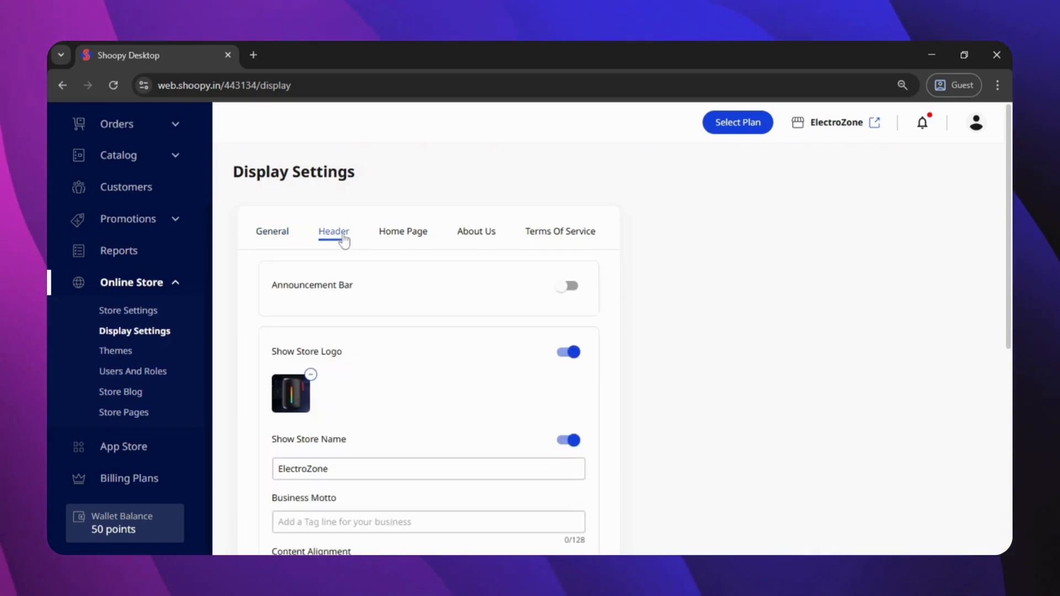
{"action": "scroll", "coordinate": [333, 274], "scroll_direction": "down", "scroll_amount": 2}
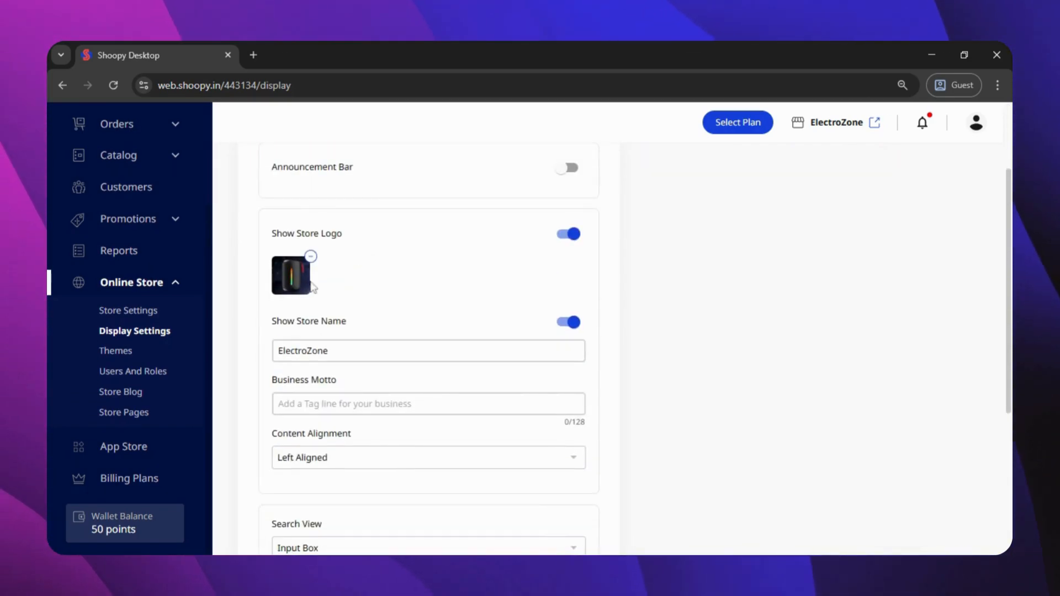
{"action": "scroll", "coordinate": [315, 288], "scroll_direction": "down", "scroll_amount": 2}
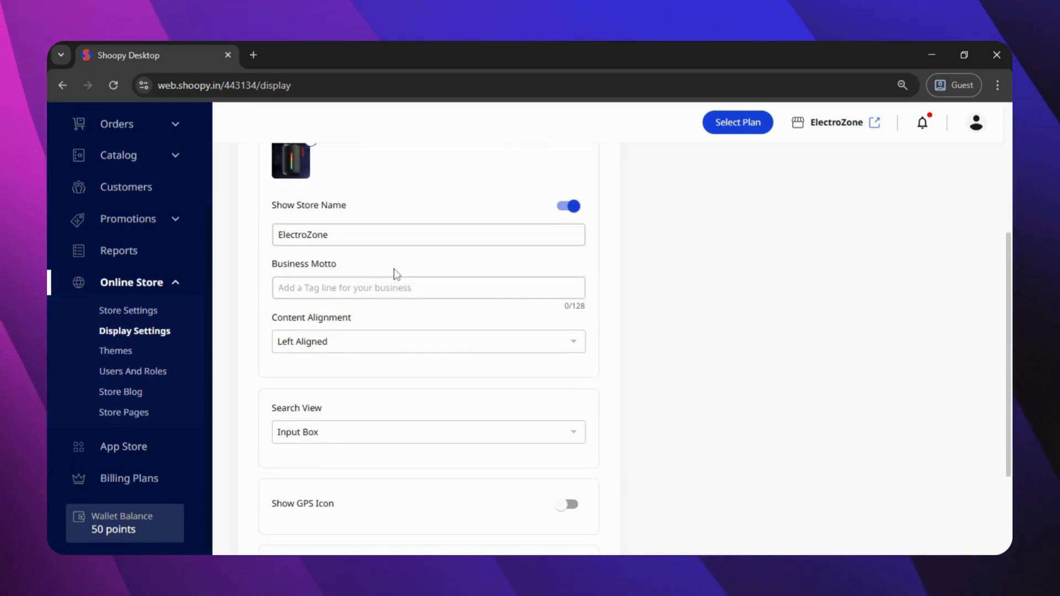
{"action": "scroll", "coordinate": [397, 274], "scroll_direction": "up", "scroll_amount": 4}
Step: Review the home page display settings for the banner, category and product sections
{"action": "left_click", "coordinate": [396, 242]}
{"action": "scroll", "coordinate": [395, 274], "scroll_direction": "down", "scroll_amount": 2}
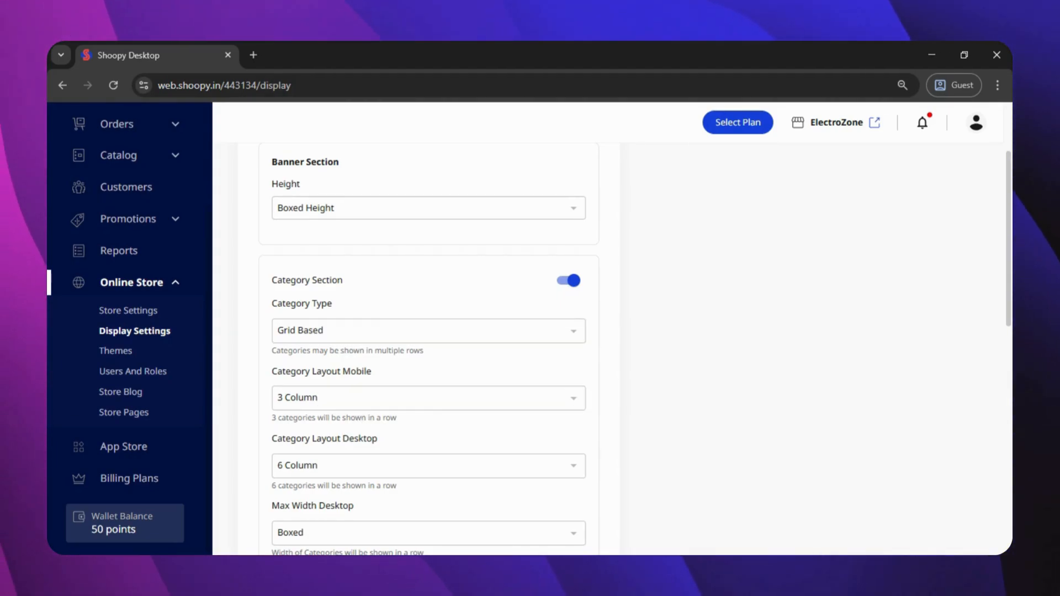
{"action": "scroll", "coordinate": [364, 387], "scroll_direction": "down", "scroll_amount": 2}
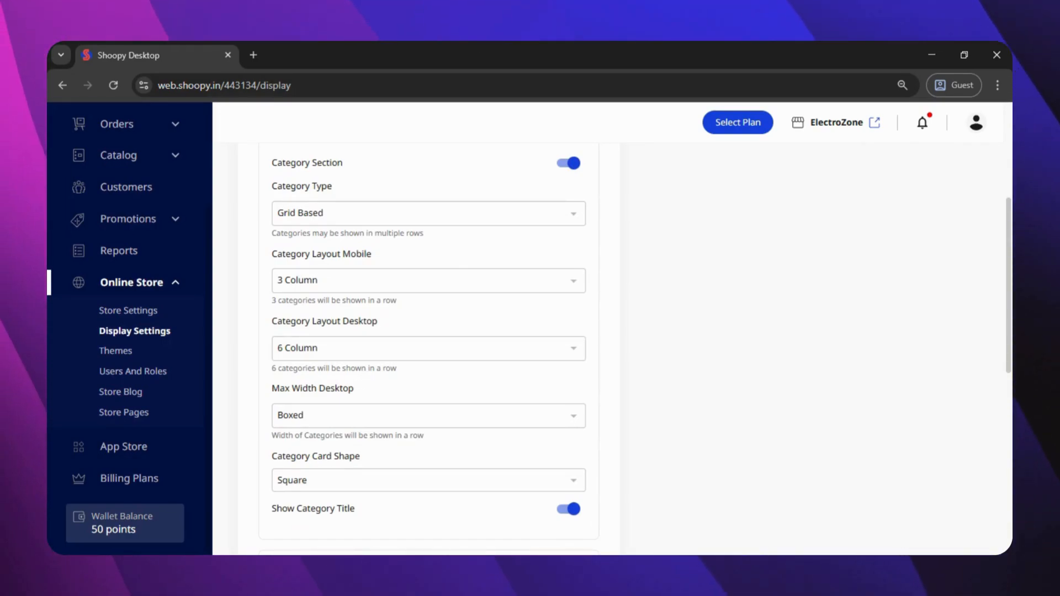
{"action": "scroll", "coordinate": [428, 348], "scroll_direction": "down", "scroll_amount": 2}
{"action": "scroll", "coordinate": [360, 329], "scroll_direction": "down", "scroll_amount": 2}
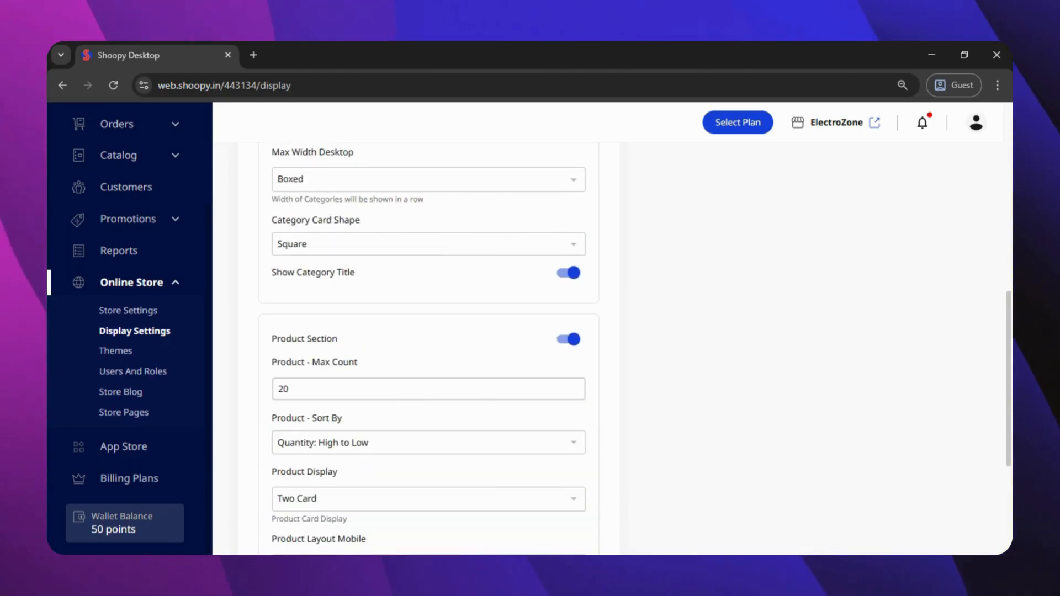
{"action": "scroll", "coordinate": [360, 355], "scroll_direction": "down", "scroll_amount": 4}
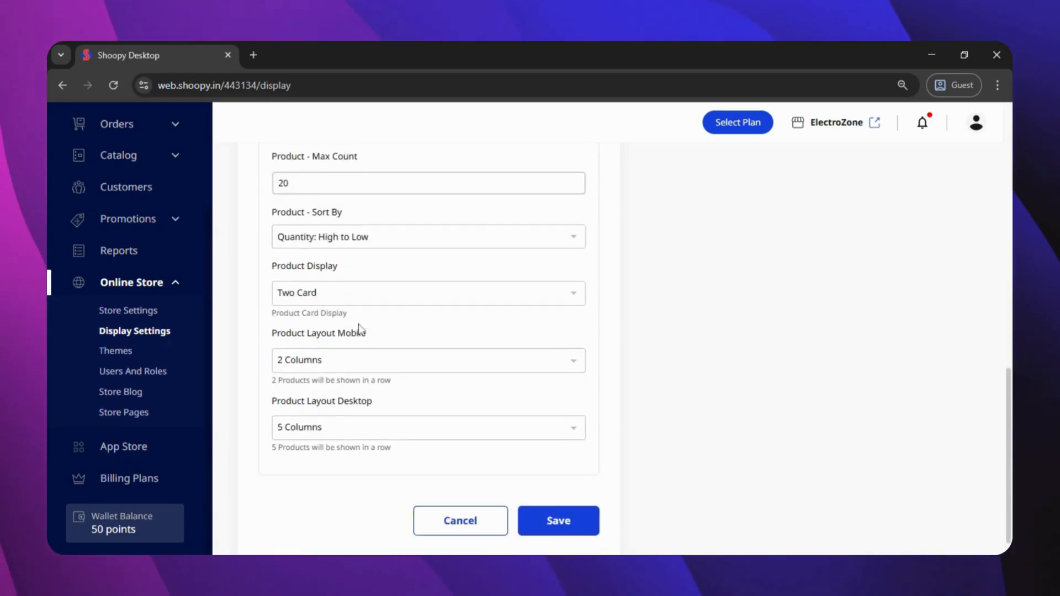
{"action": "scroll", "coordinate": [450, 307], "scroll_direction": "up", "scroll_amount": 12}
Step: Review the terms of service fields in the display settings, from the terms and conditions to the privacy policy
{"action": "left_click", "coordinate": [563, 234]}
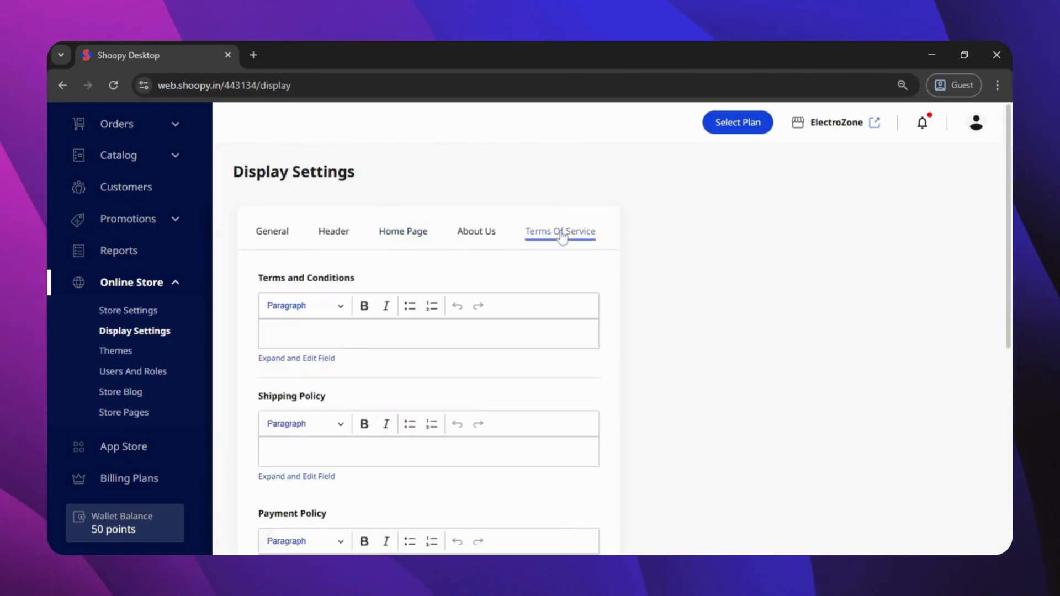
{"action": "scroll", "coordinate": [555, 254], "scroll_direction": "down", "scroll_amount": 5}
{"action": "scroll", "coordinate": [555, 271], "scroll_direction": "down", "scroll_amount": 9}
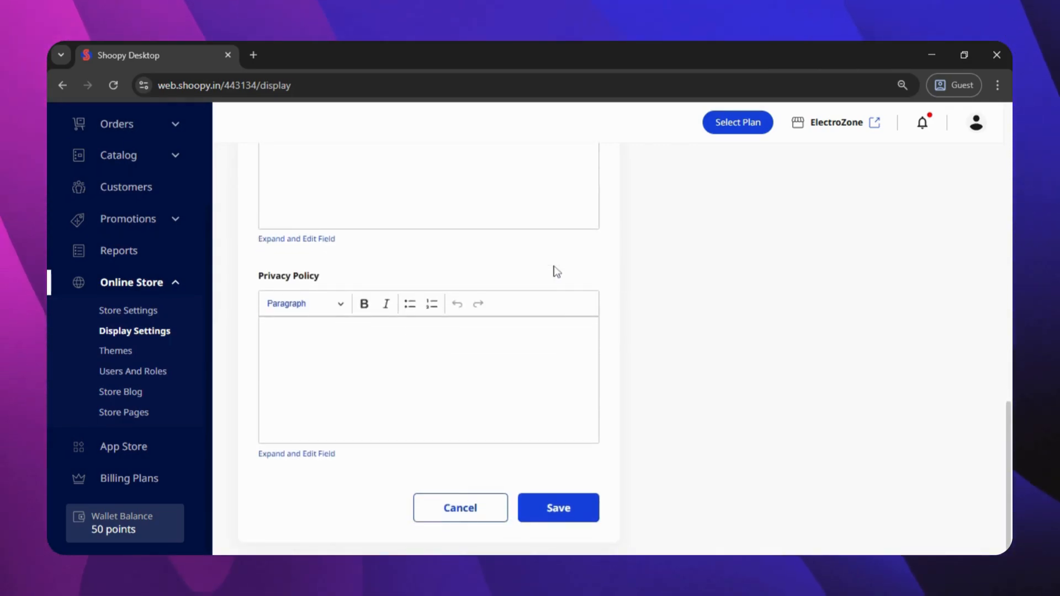
{"action": "scroll", "coordinate": [554, 270], "scroll_direction": "up", "scroll_amount": 12}
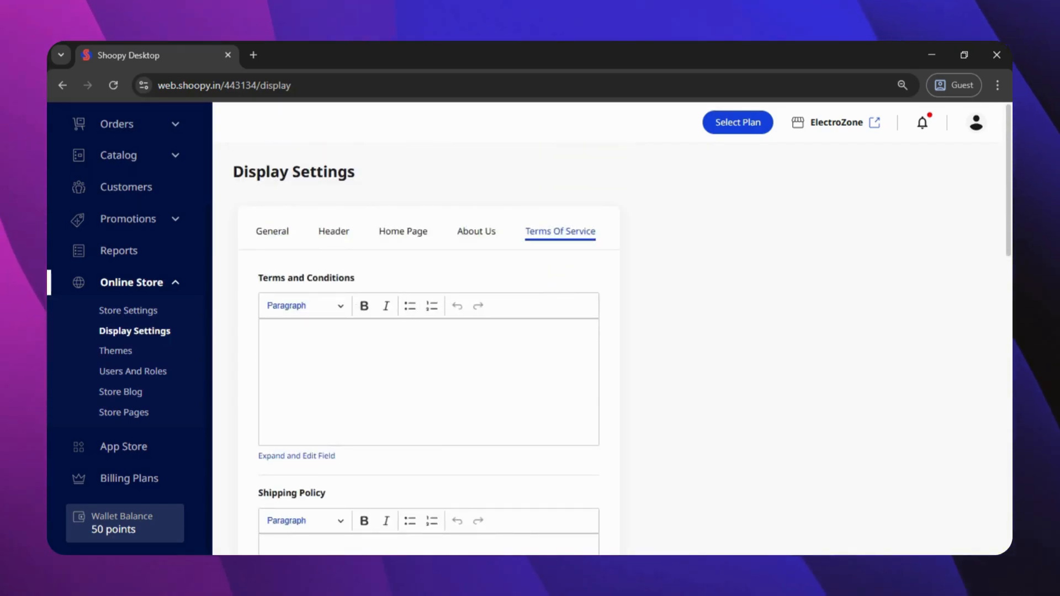
Step: Look over the available store themes and the user roles, and revisit the store settings and display settings
{"action": "left_click", "coordinate": [122, 355]}
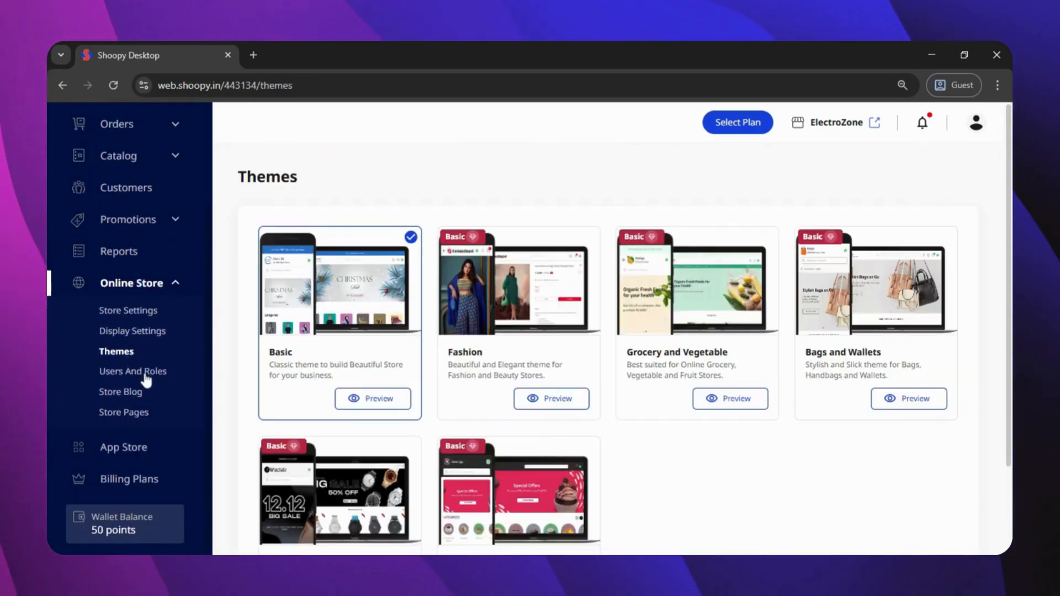
{"action": "left_click", "coordinate": [139, 371]}
{"action": "left_click", "coordinate": [667, 227]}
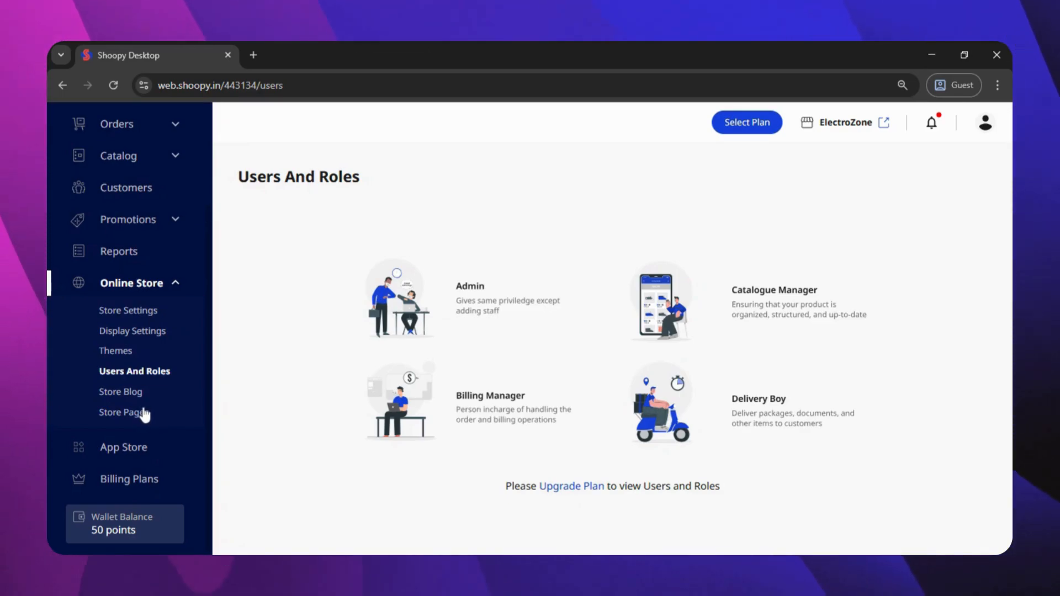
{"action": "left_click", "coordinate": [140, 313]}
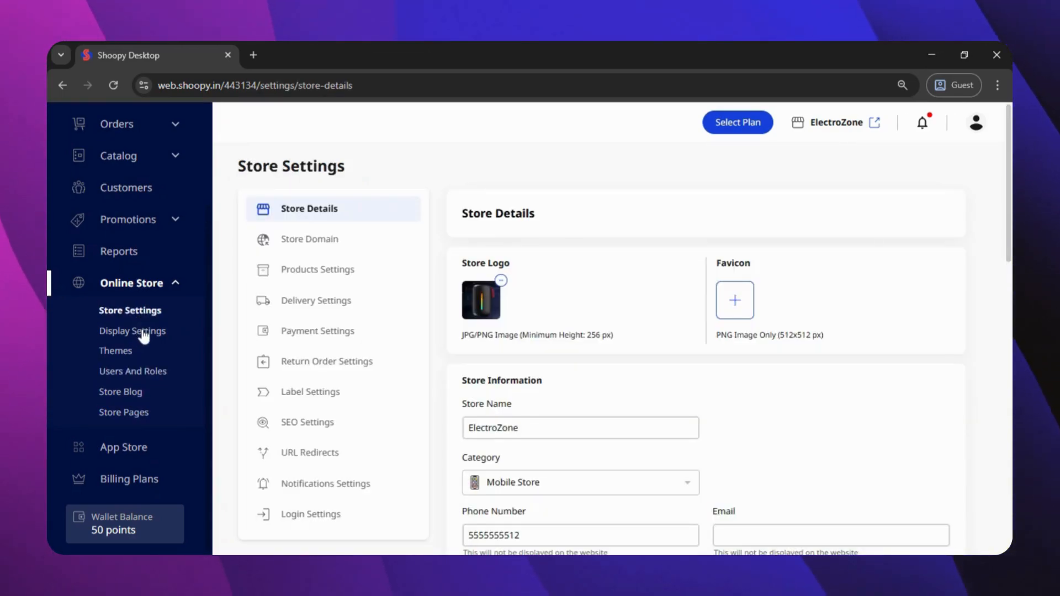
{"action": "left_click", "coordinate": [143, 333]}
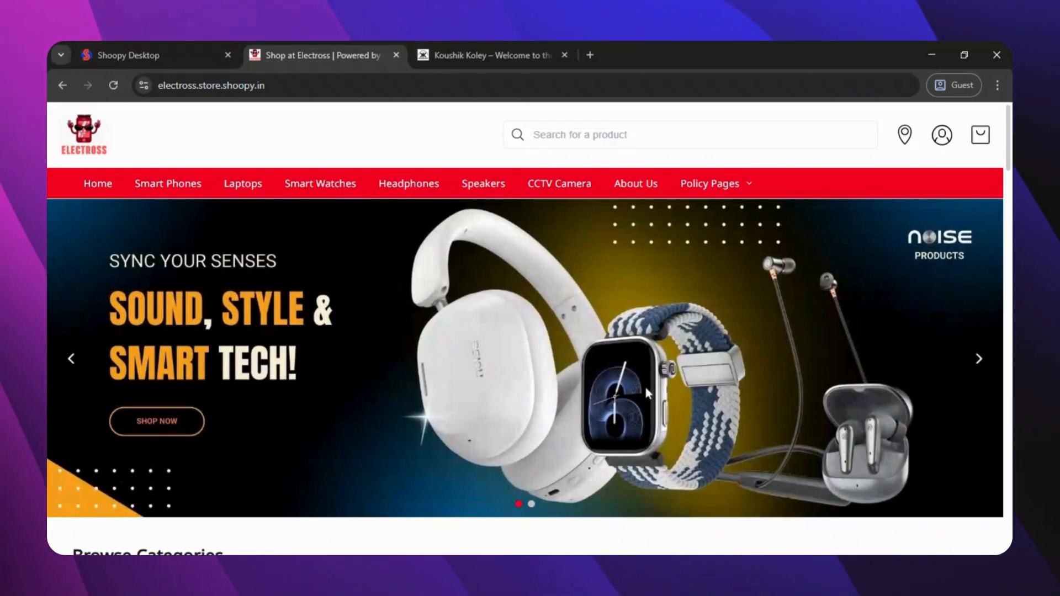
Step: Browse the Electross example storefront's home page through its banner, categories, product collections and product list
{"action": "scroll", "coordinate": [646, 390], "scroll_direction": "down", "scroll_amount": 2}
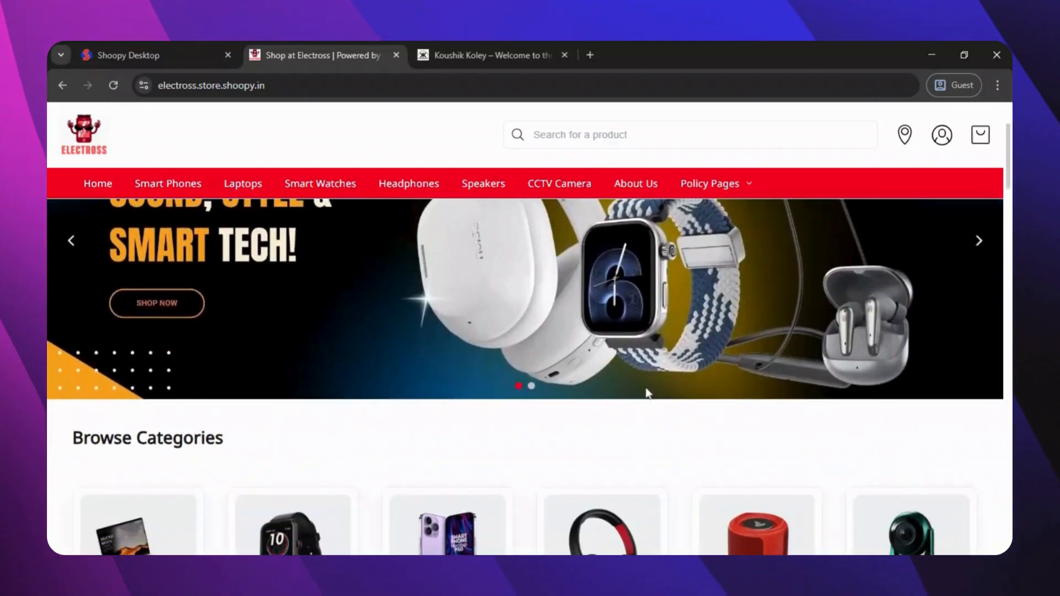
{"action": "scroll", "coordinate": [647, 393], "scroll_direction": "down", "scroll_amount": 4}
{"action": "scroll", "coordinate": [647, 394], "scroll_direction": "down", "scroll_amount": 5}
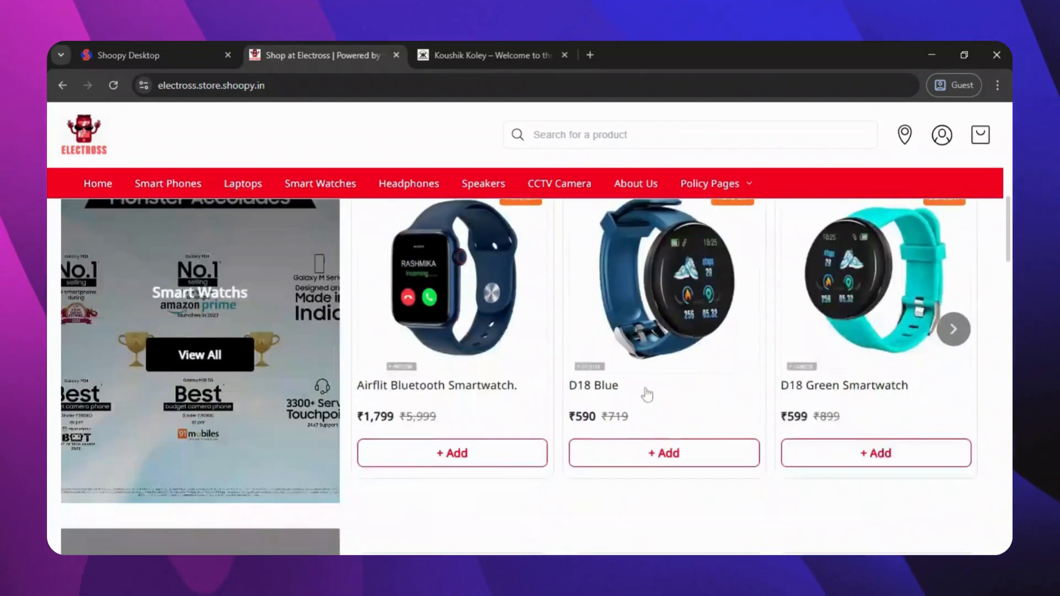
{"action": "scroll", "coordinate": [678, 385], "scroll_direction": "down", "scroll_amount": 4}
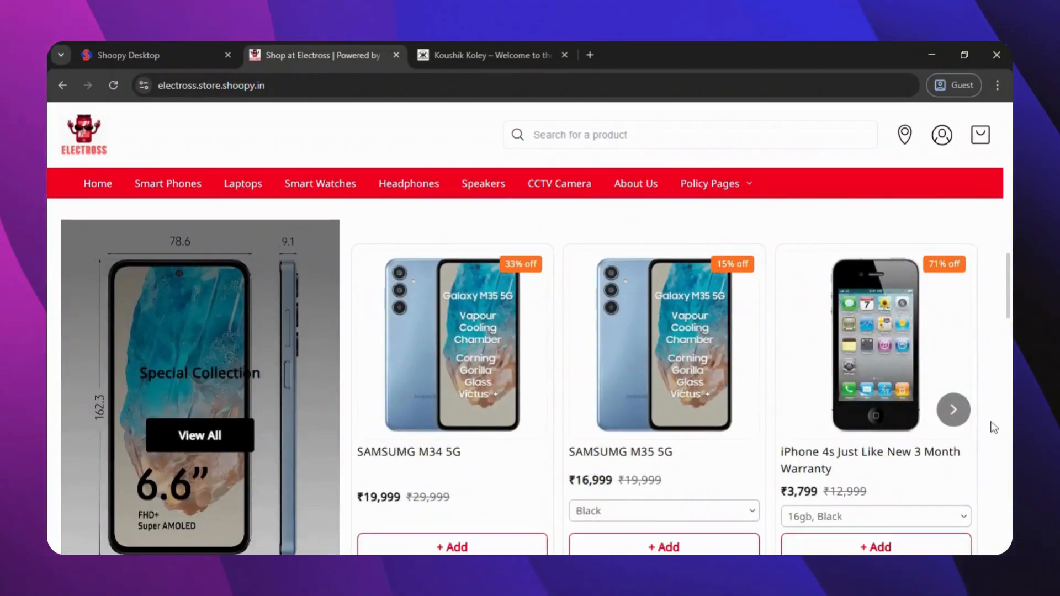
{"action": "left_click", "coordinate": [951, 407]}
{"action": "scroll", "coordinate": [899, 396], "scroll_direction": "down", "scroll_amount": 4}
{"action": "scroll", "coordinate": [901, 396], "scroll_direction": "down", "scroll_amount": 8}
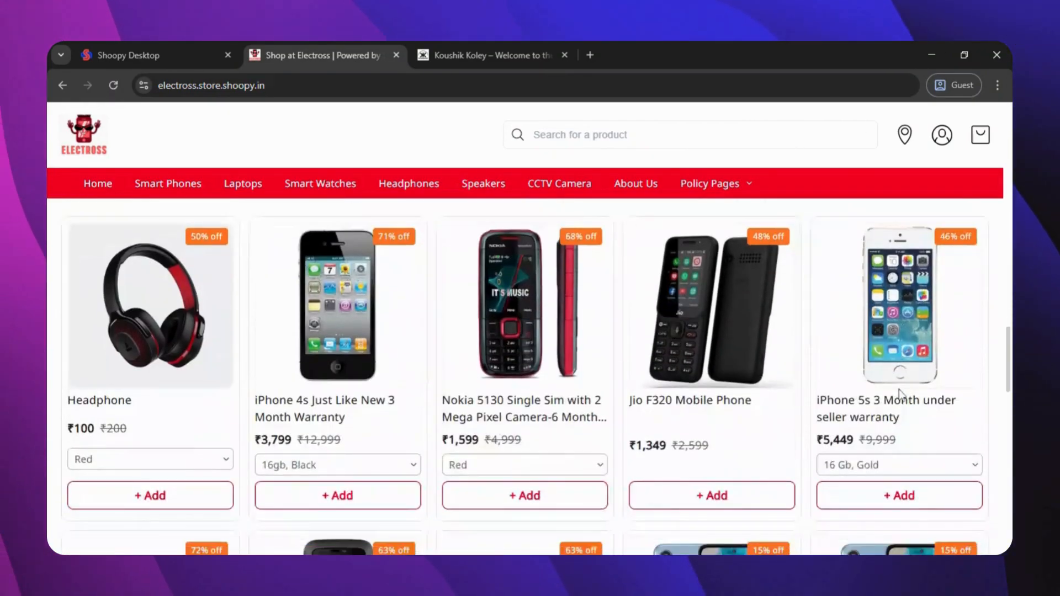
{"action": "scroll", "coordinate": [899, 397], "scroll_direction": "down", "scroll_amount": 9}
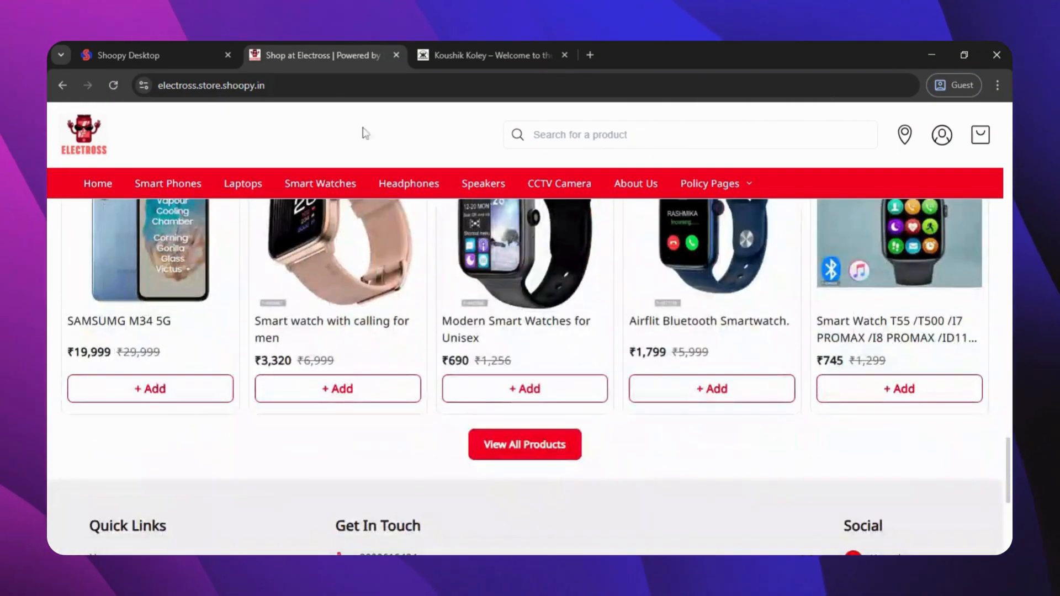
Step: Return to the Shoopy dashboard, open the online orders list and check the additional actions for the new order
{"action": "left_click", "coordinate": [188, 48]}
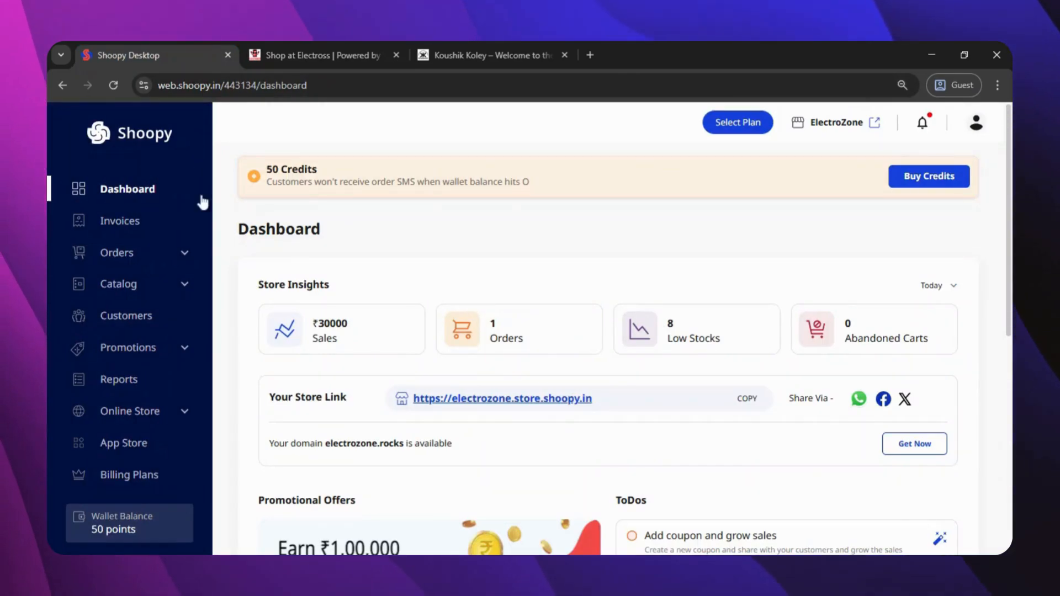
{"action": "left_click", "coordinate": [184, 256]}
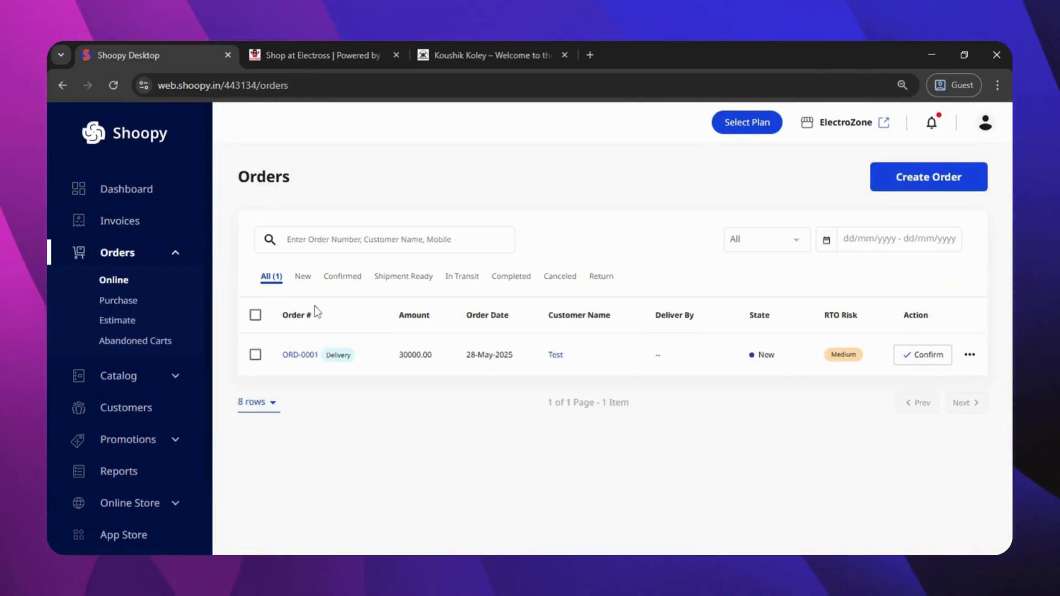
{"action": "left_click", "coordinate": [969, 355]}
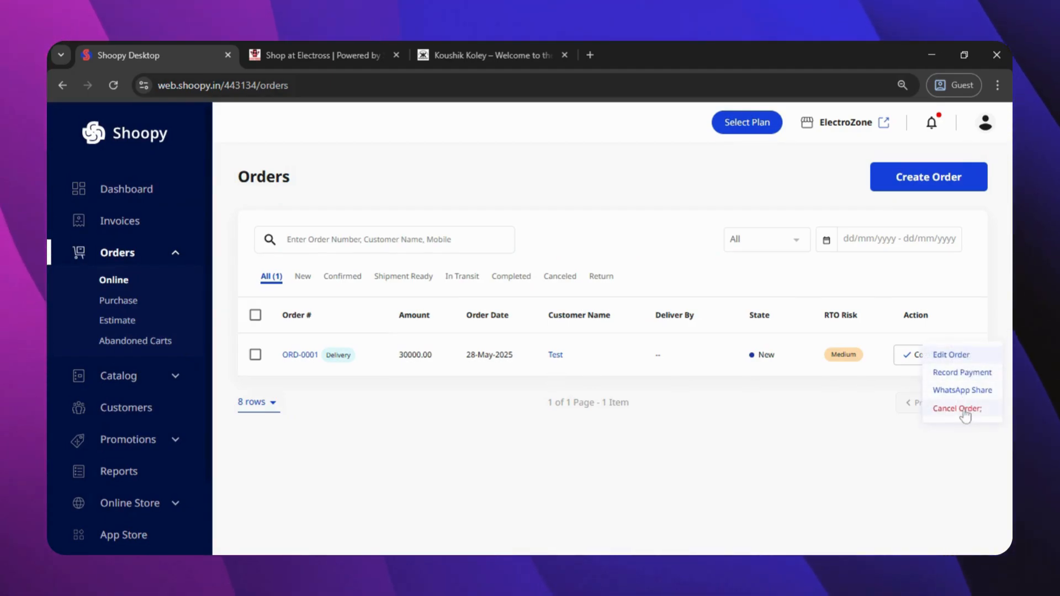
{"action": "left_click", "coordinate": [923, 371]}
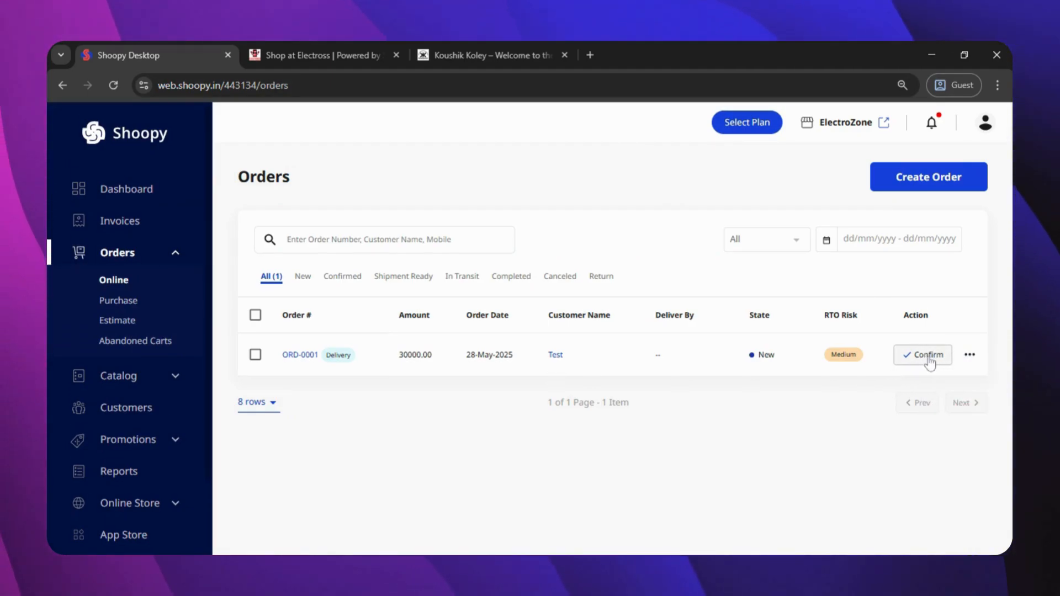
Step: Confirm the new order with a delivery time of 4-6 days
{"action": "left_click", "coordinate": [925, 356]}
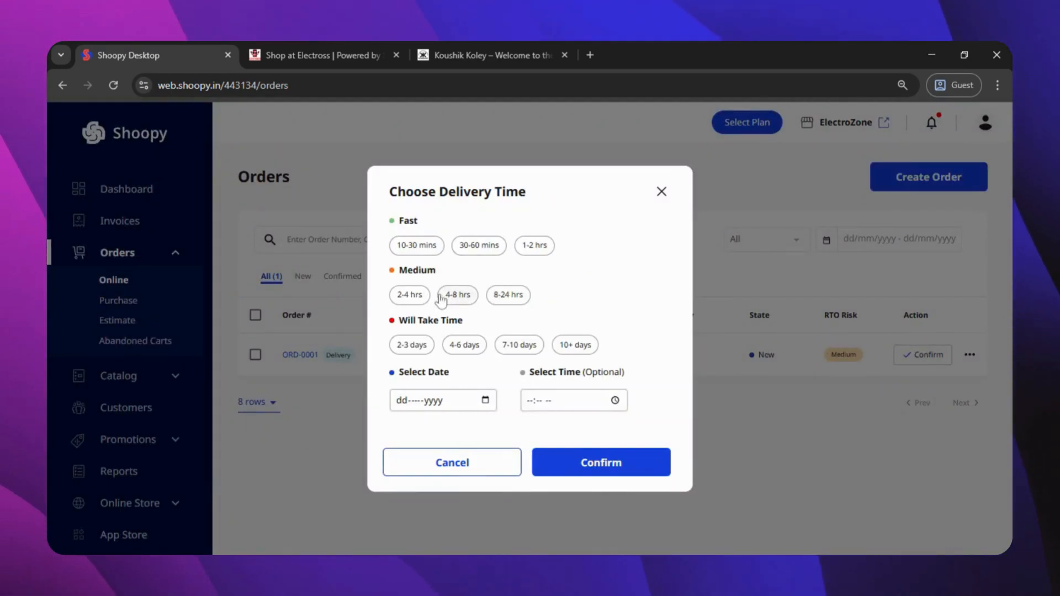
{"action": "left_click", "coordinate": [464, 347]}
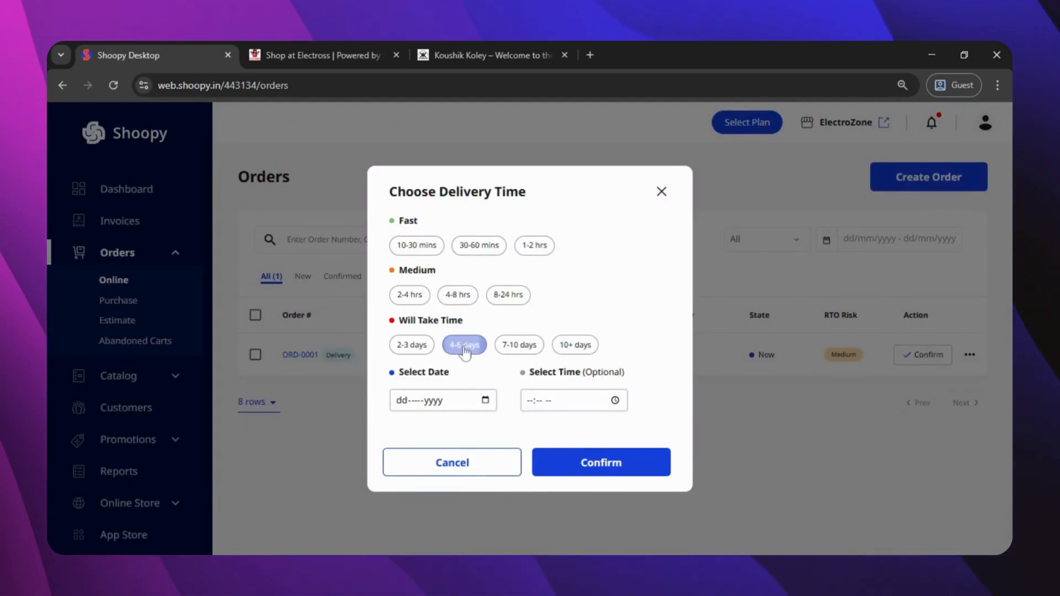
{"action": "left_click", "coordinate": [603, 464]}
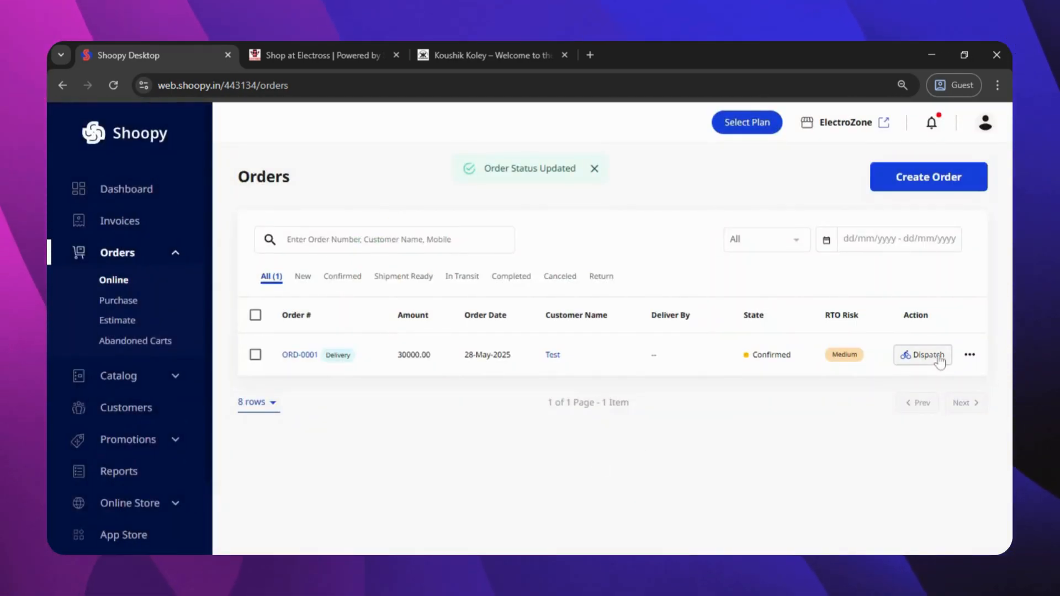
Step: Dispatch the confirmed order through the delivery partner dtdc with a tracking ID, and mark the order as completed
{"action": "left_click", "coordinate": [939, 356]}
{"action": "left_click", "coordinate": [593, 279]}
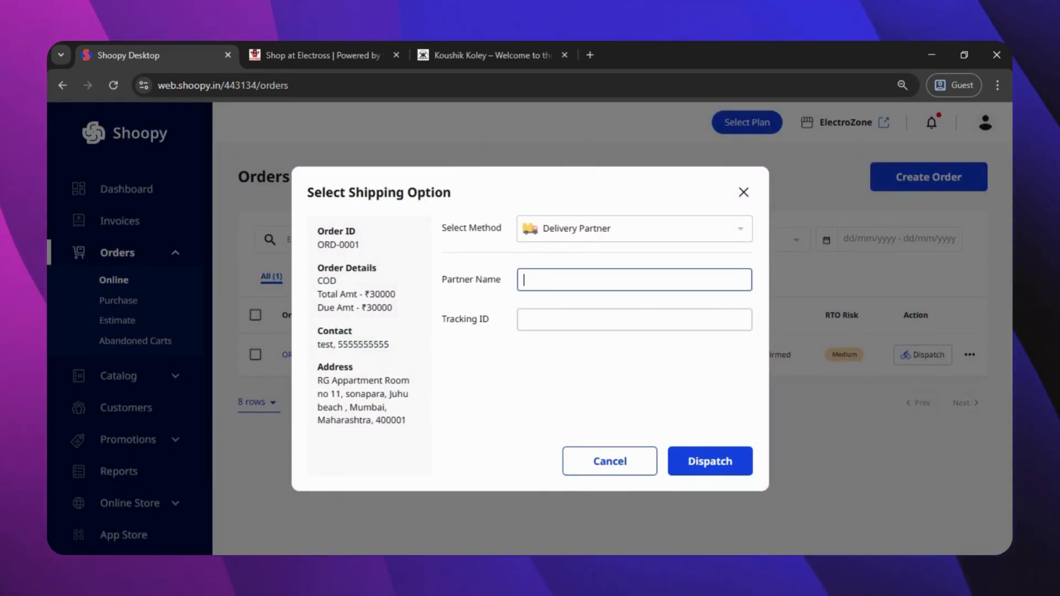
{"action": "type", "text": "dtdc"}
{"action": "key", "text": "Tab"}
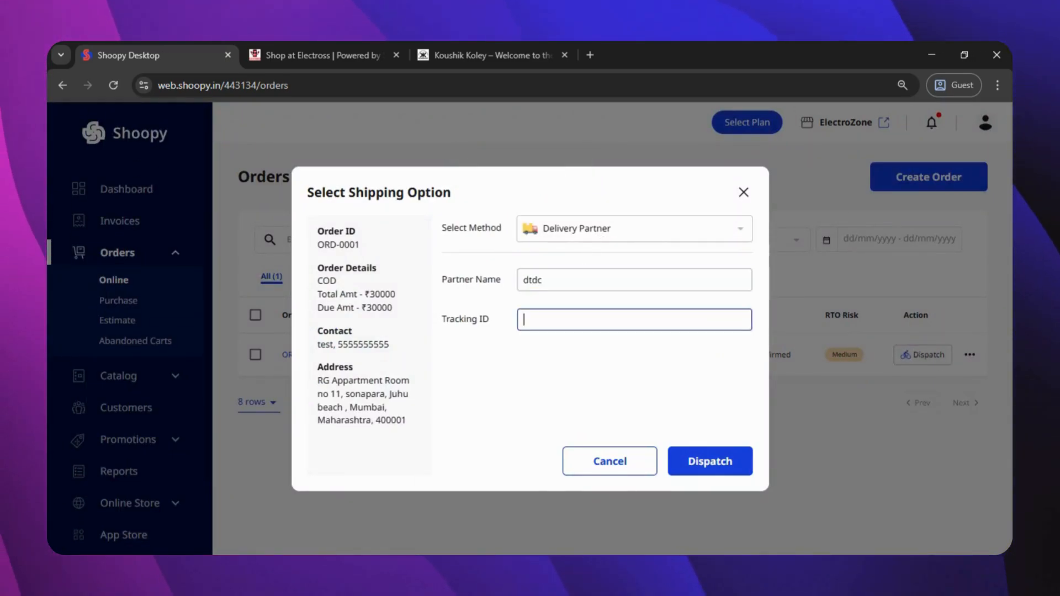
{"action": "type", "text": "13213213"}
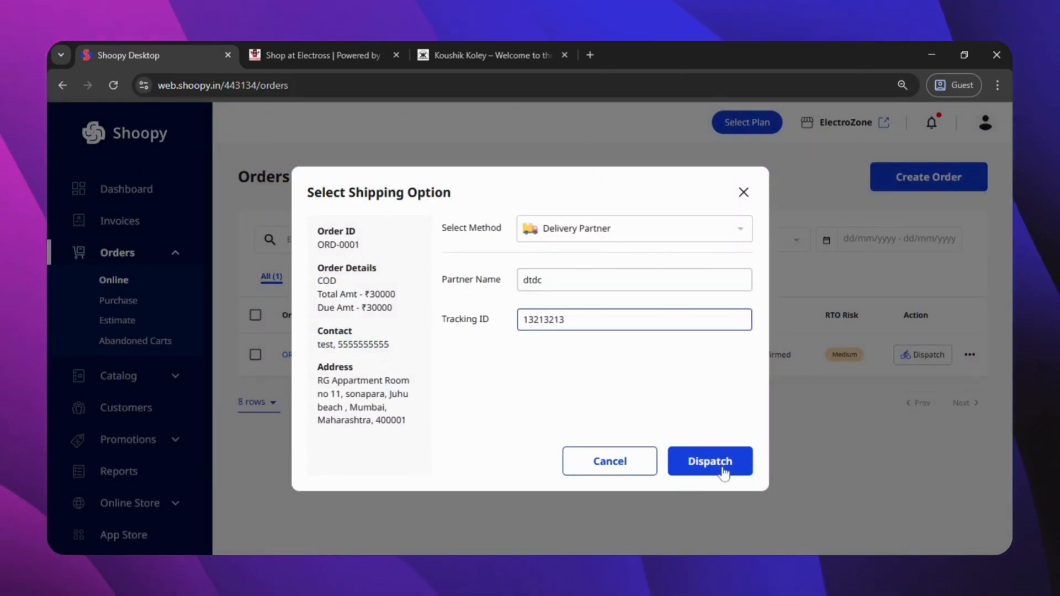
{"action": "left_click", "coordinate": [723, 473]}
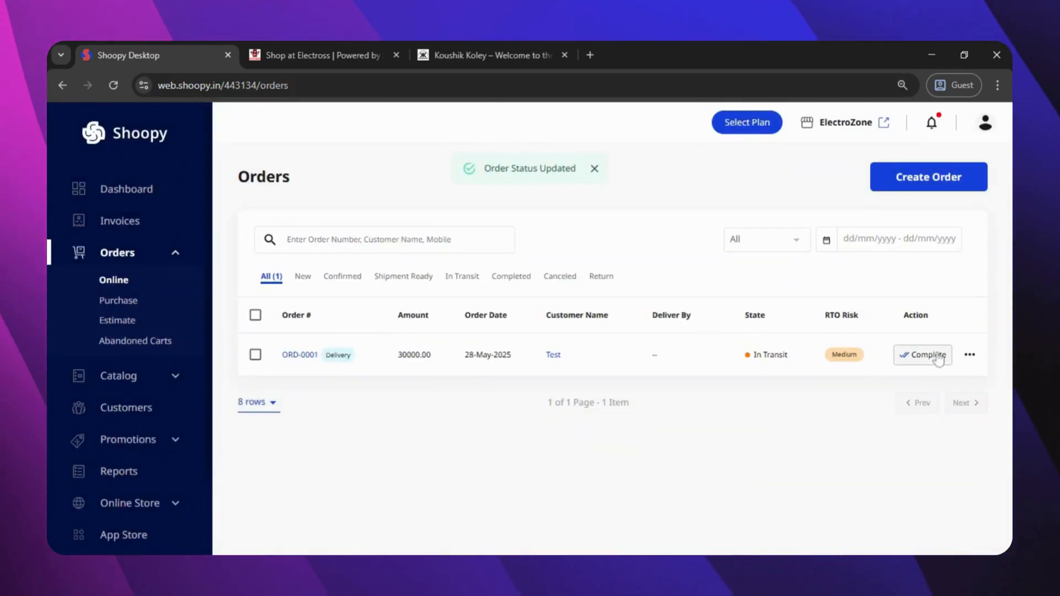
{"action": "left_click", "coordinate": [927, 355]}
{"action": "left_click", "coordinate": [652, 504]}
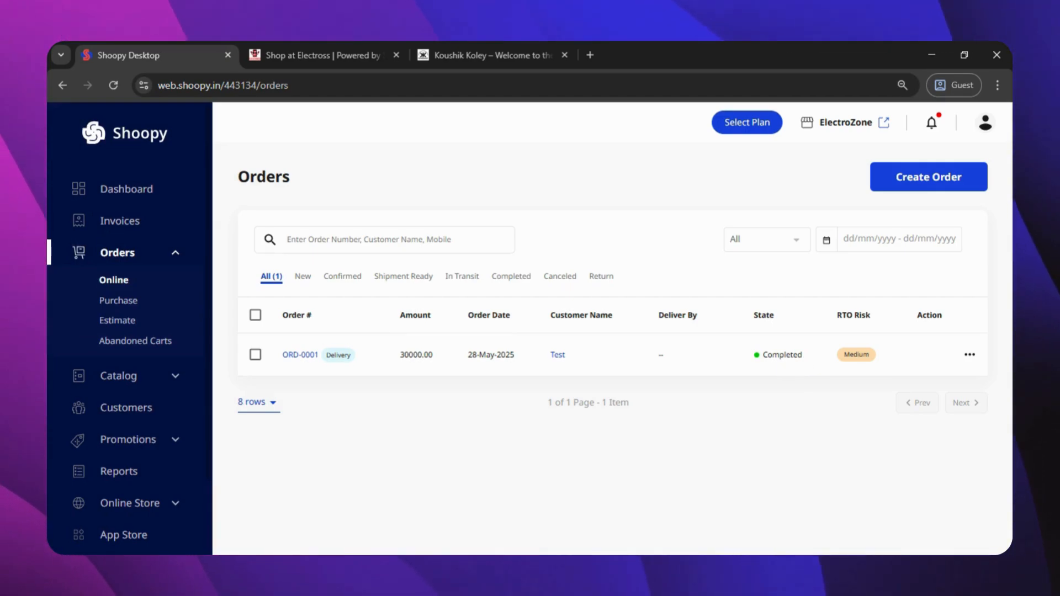
Step: Open invoice INV-0001 from the invoice list and review its details and payment recording form without recording a payment
{"action": "left_click", "coordinate": [144, 224]}
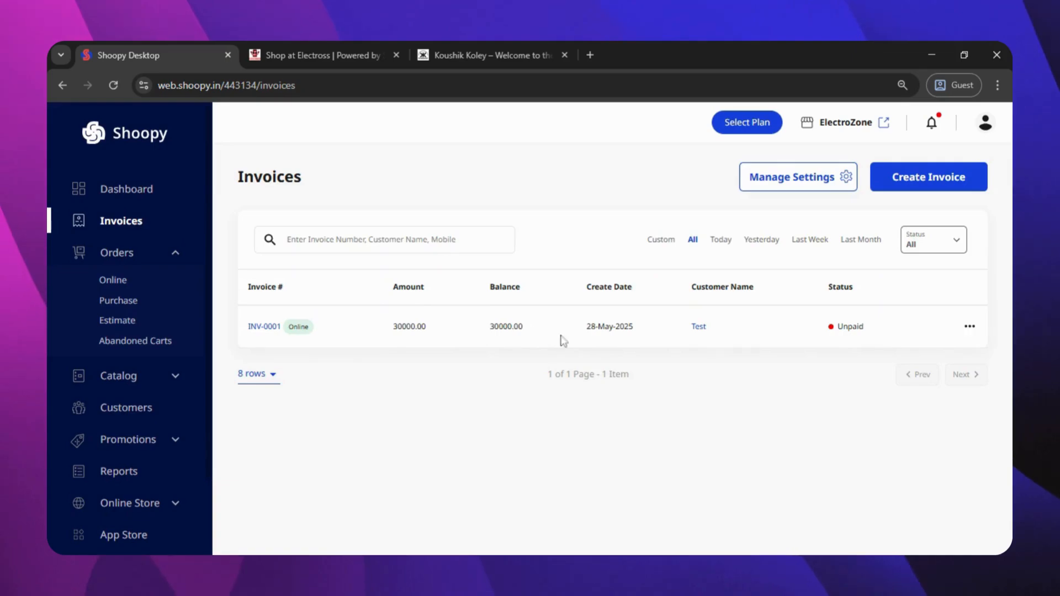
{"action": "left_click", "coordinate": [270, 328]}
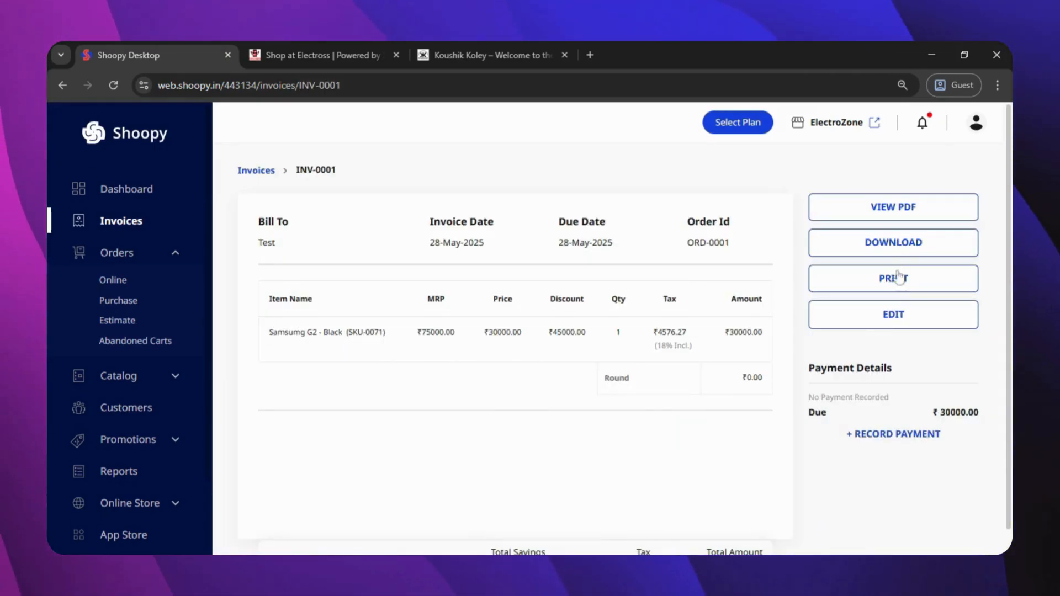
{"action": "left_click", "coordinate": [906, 437]}
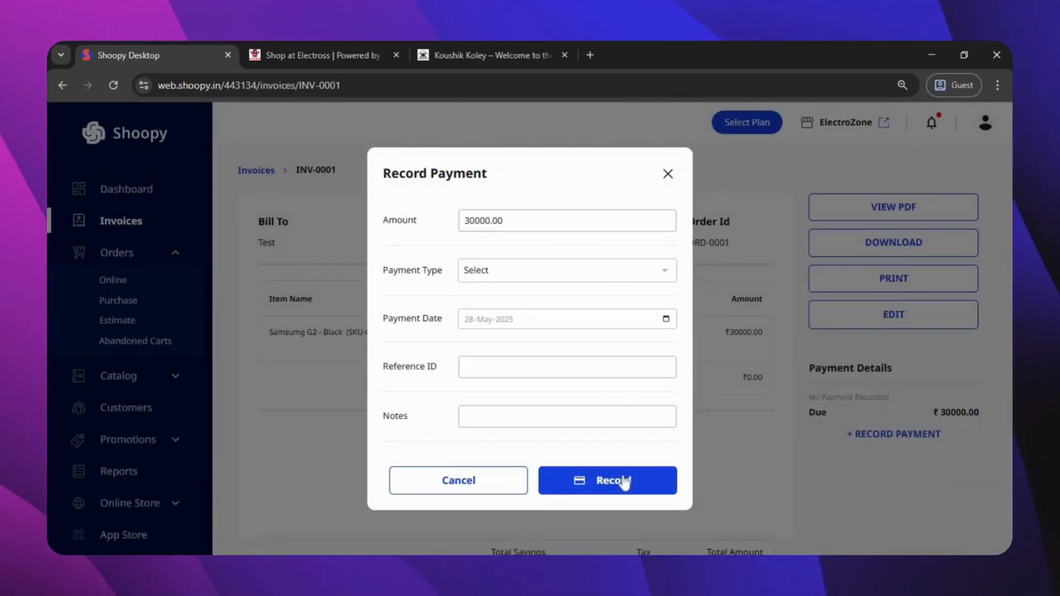
{"action": "left_click", "coordinate": [668, 175]}
{"action": "scroll", "coordinate": [673, 348], "scroll_direction": "down", "scroll_amount": 1}
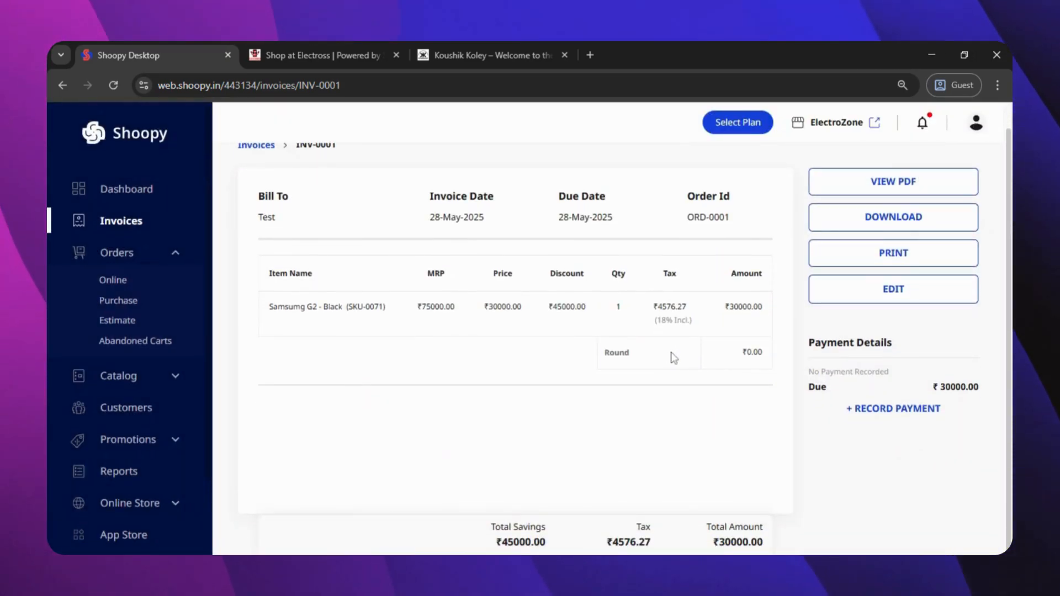
{"action": "scroll", "coordinate": [674, 358], "scroll_direction": "up", "scroll_amount": 1}
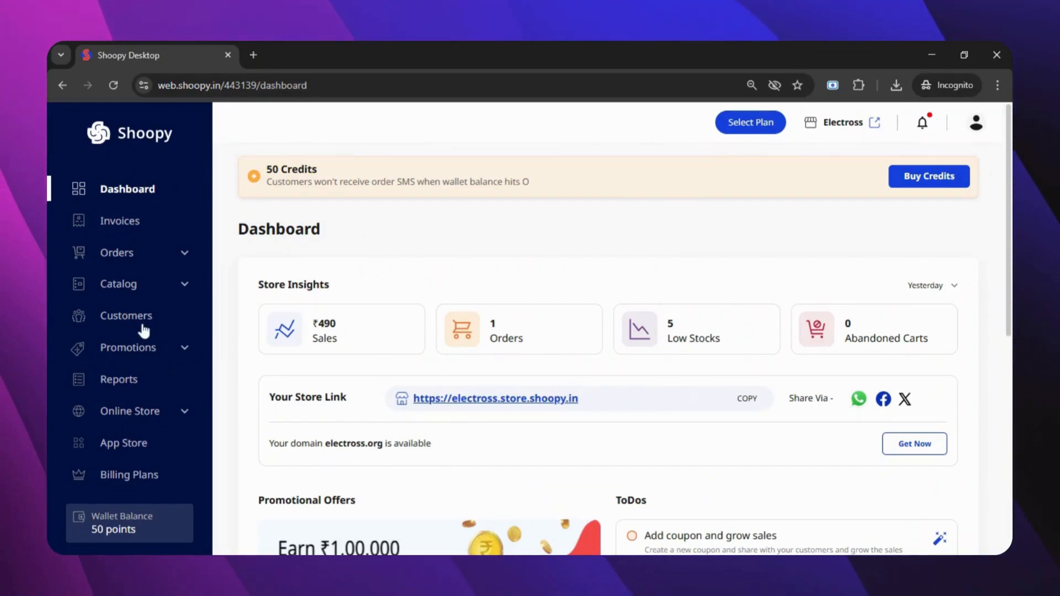
Step: In the Electross store, open the listed customer's record and view that customer's orders
{"action": "left_click", "coordinate": [126, 315]}
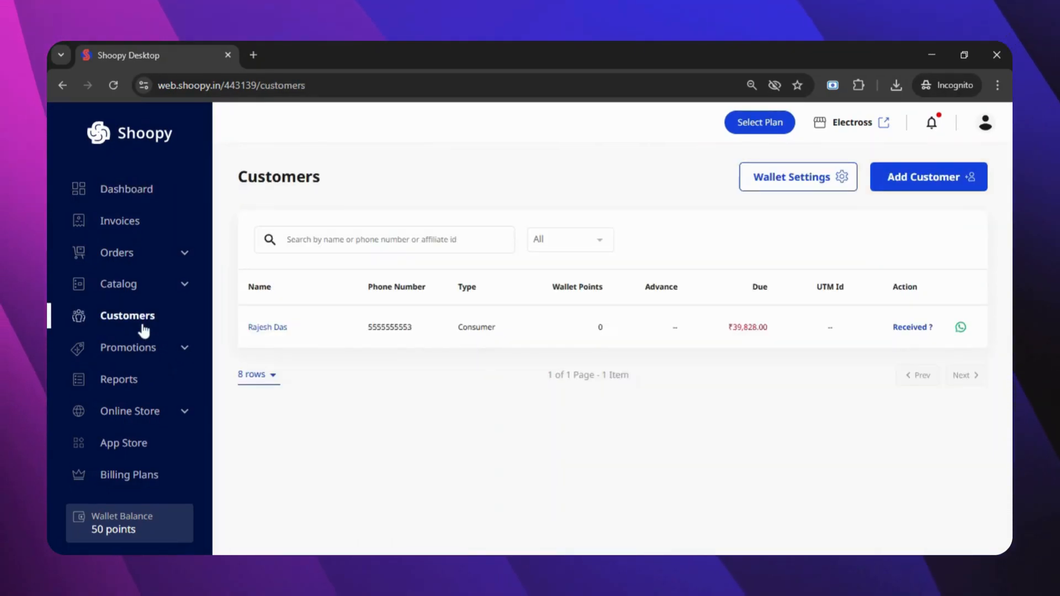
{"action": "left_click", "coordinate": [261, 330]}
{"action": "left_click", "coordinate": [520, 374]}
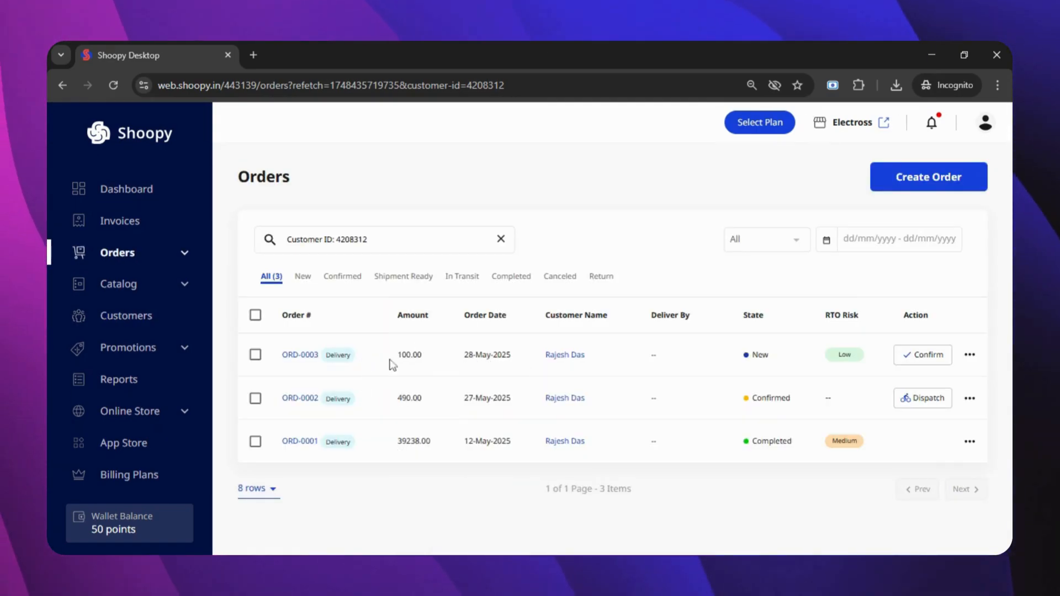
Step: Browse the App Store's available integrations, covering analytics, payment gateways, marketplace and logistics apps
{"action": "left_click", "coordinate": [145, 440]}
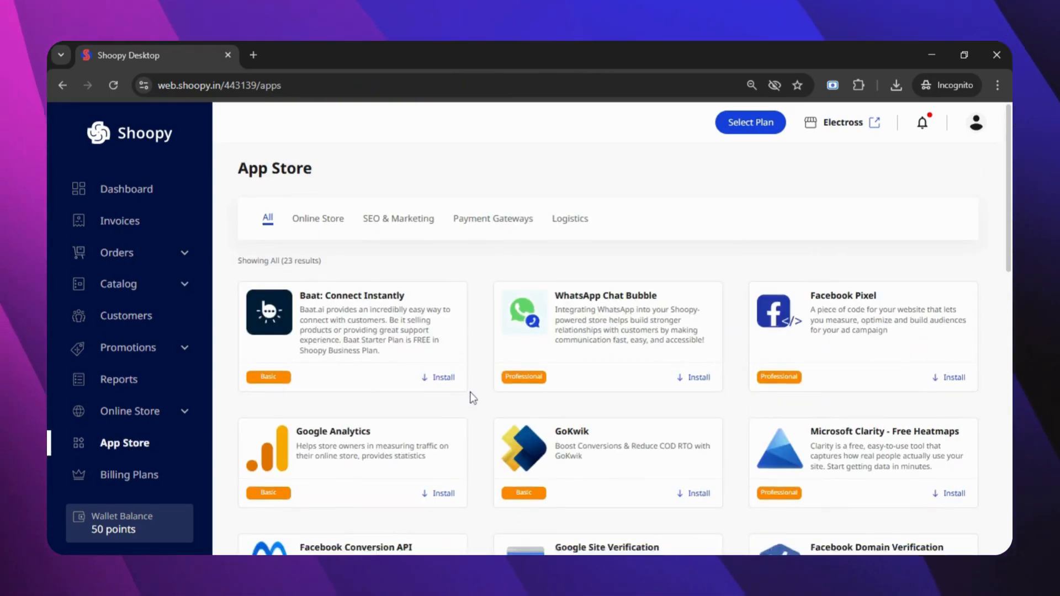
{"action": "scroll", "coordinate": [472, 397], "scroll_direction": "down", "scroll_amount": 2}
{"action": "scroll", "coordinate": [473, 396], "scroll_direction": "down", "scroll_amount": 2}
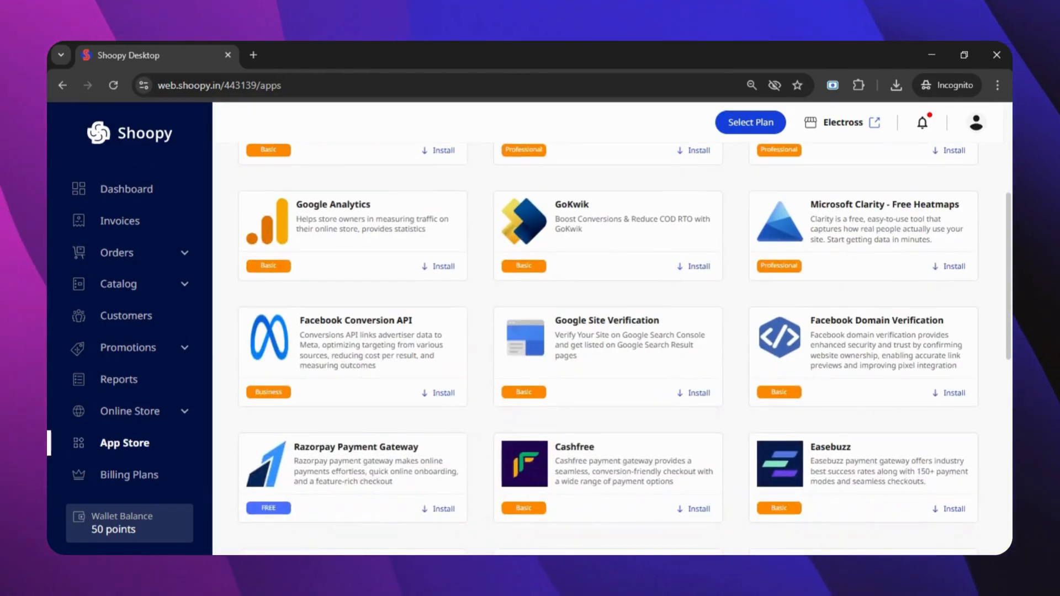
{"action": "scroll", "coordinate": [474, 396], "scroll_direction": "down", "scroll_amount": 6}
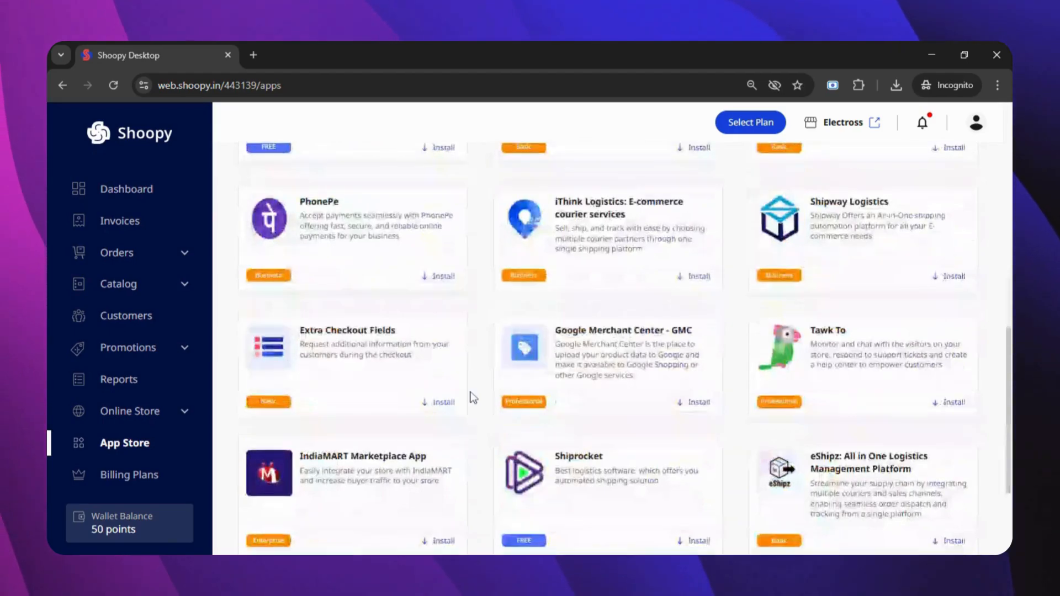
{"action": "scroll", "coordinate": [473, 395], "scroll_direction": "up", "scroll_amount": 2}
{"action": "scroll", "coordinate": [409, 372], "scroll_direction": "up", "scroll_amount": 4}
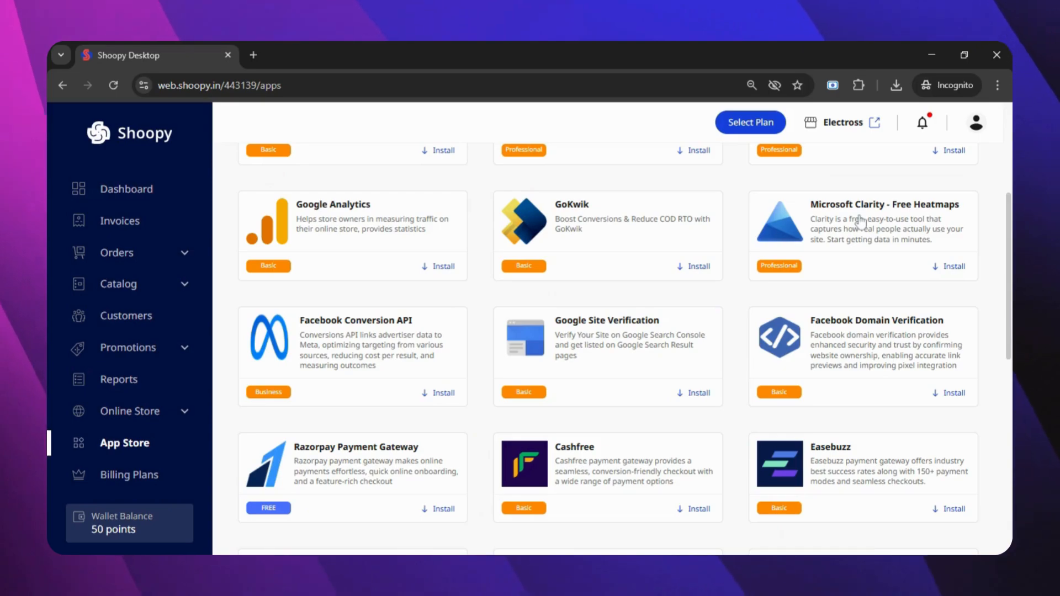
{"action": "scroll", "coordinate": [604, 349], "scroll_direction": "down", "scroll_amount": 4}
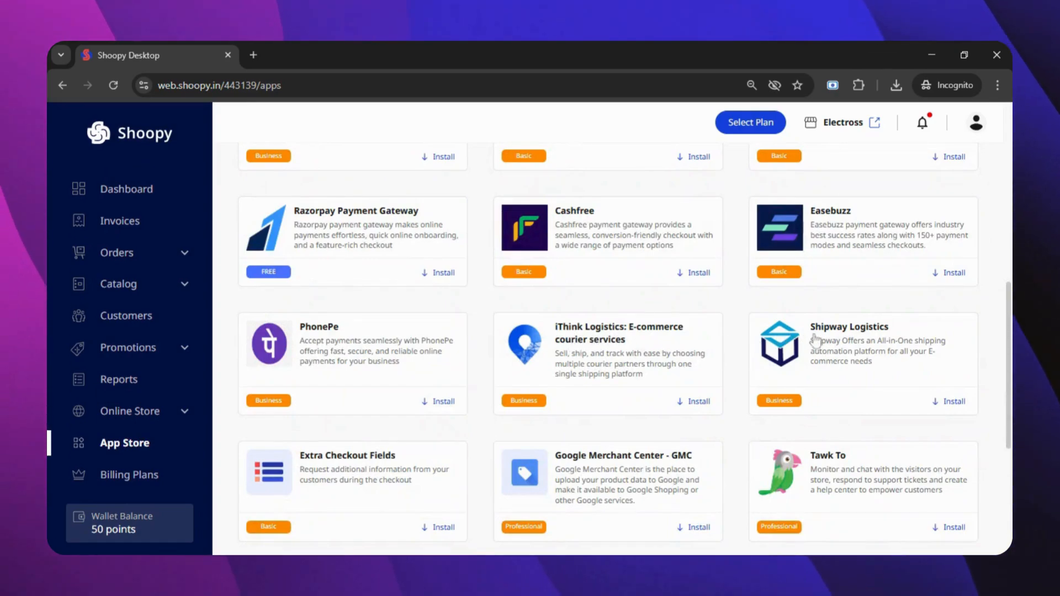
{"action": "scroll", "coordinate": [693, 359], "scroll_direction": "down", "scroll_amount": 2}
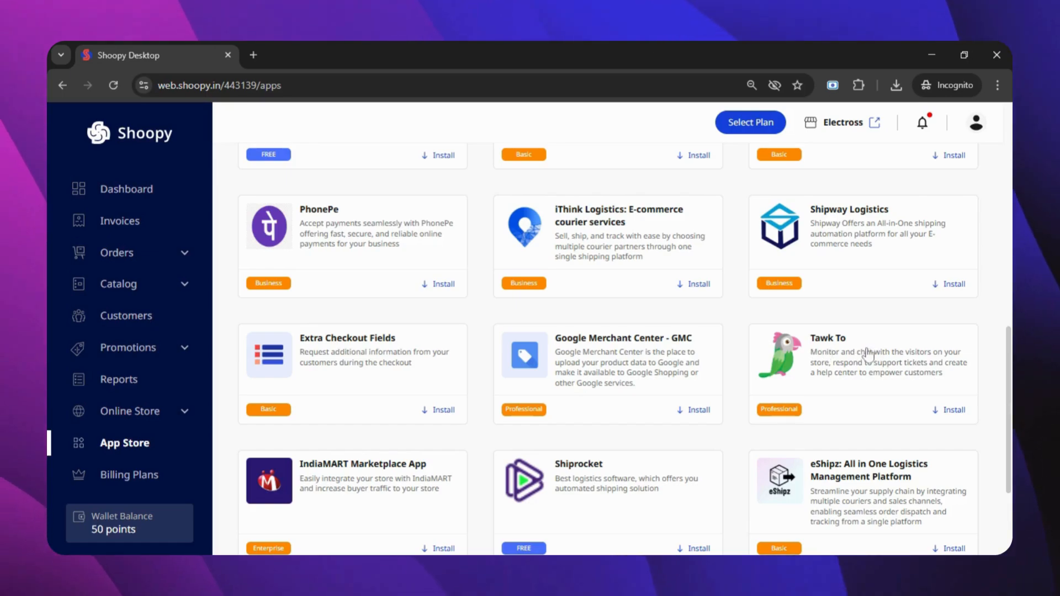
{"action": "scroll", "coordinate": [867, 356], "scroll_direction": "down", "scroll_amount": 2}
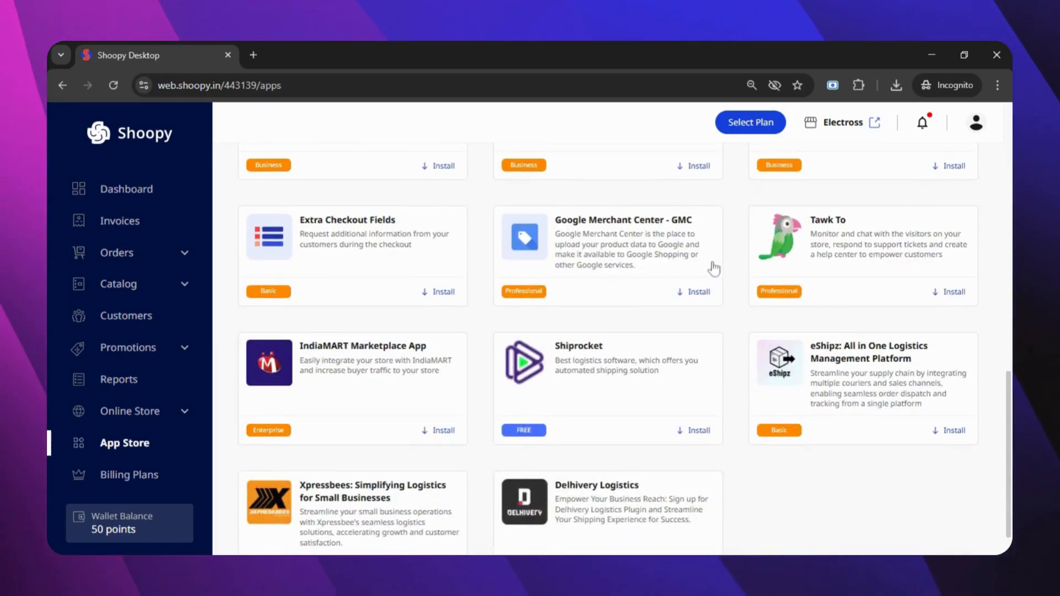
Step: Open the Reports page and examine the column options and available report types, keeping Order Report selected
{"action": "left_click", "coordinate": [146, 383]}
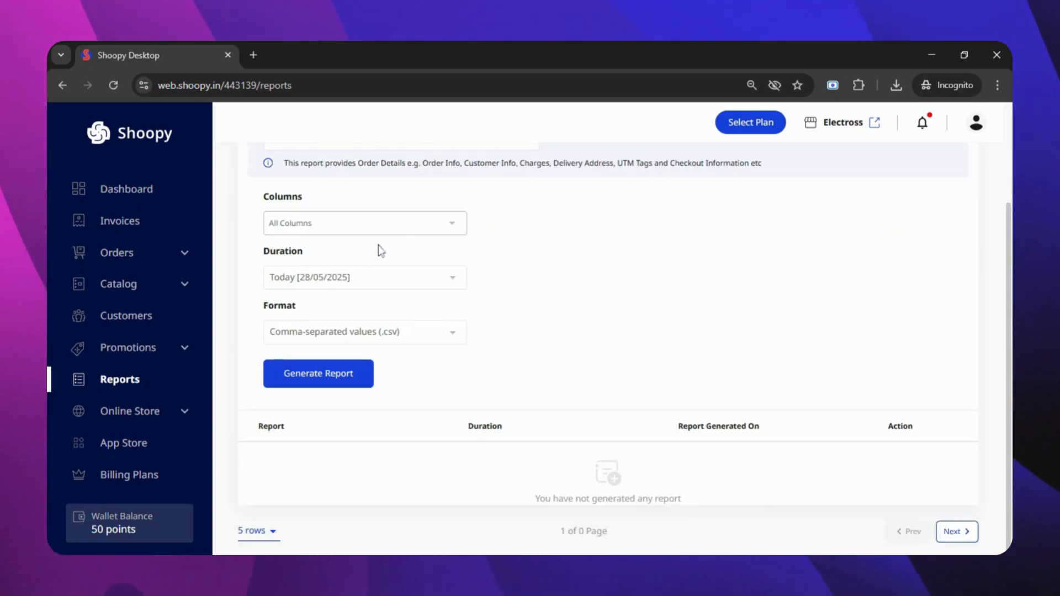
{"action": "left_click", "coordinate": [415, 225]}
{"action": "scroll", "coordinate": [469, 232], "scroll_direction": "up", "scroll_amount": 3}
{"action": "left_click", "coordinate": [487, 260]}
{"action": "scroll", "coordinate": [451, 298], "scroll_direction": "down", "scroll_amount": 2}
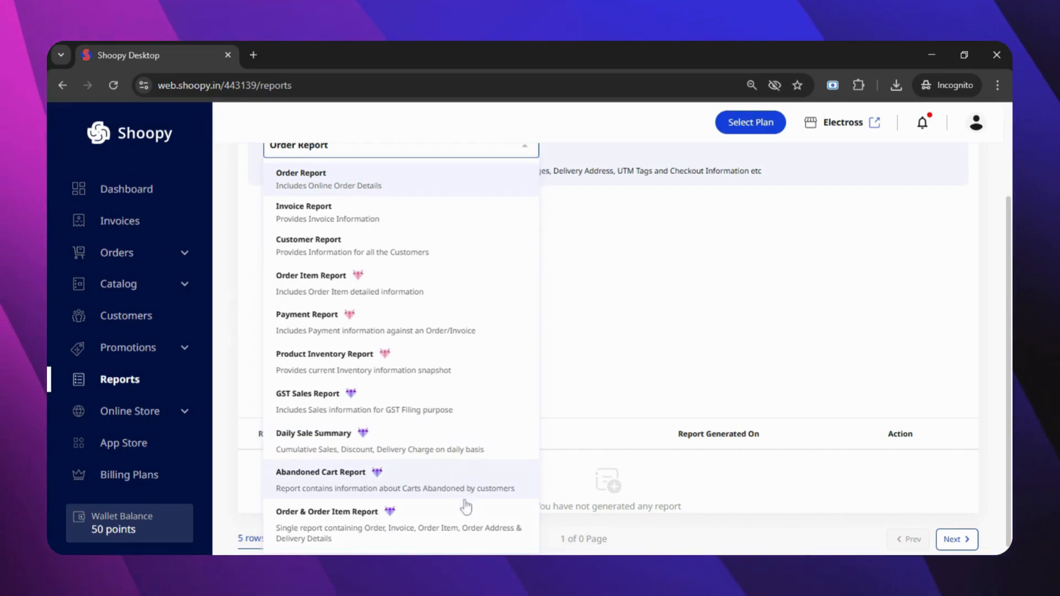
{"action": "scroll", "coordinate": [467, 522], "scroll_direction": "up", "scroll_amount": 2}
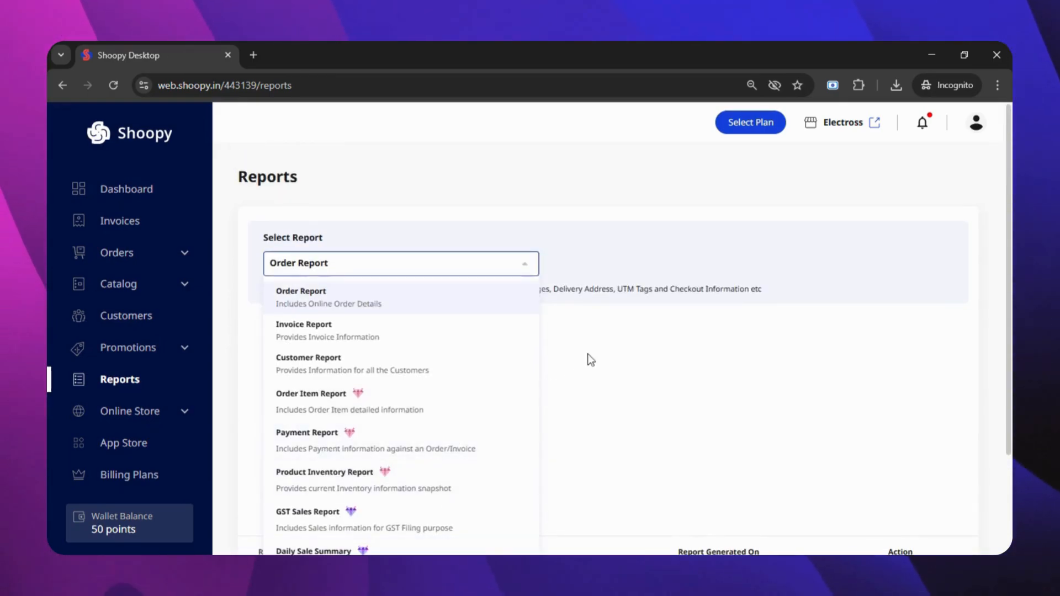
{"action": "left_click", "coordinate": [582, 291]}
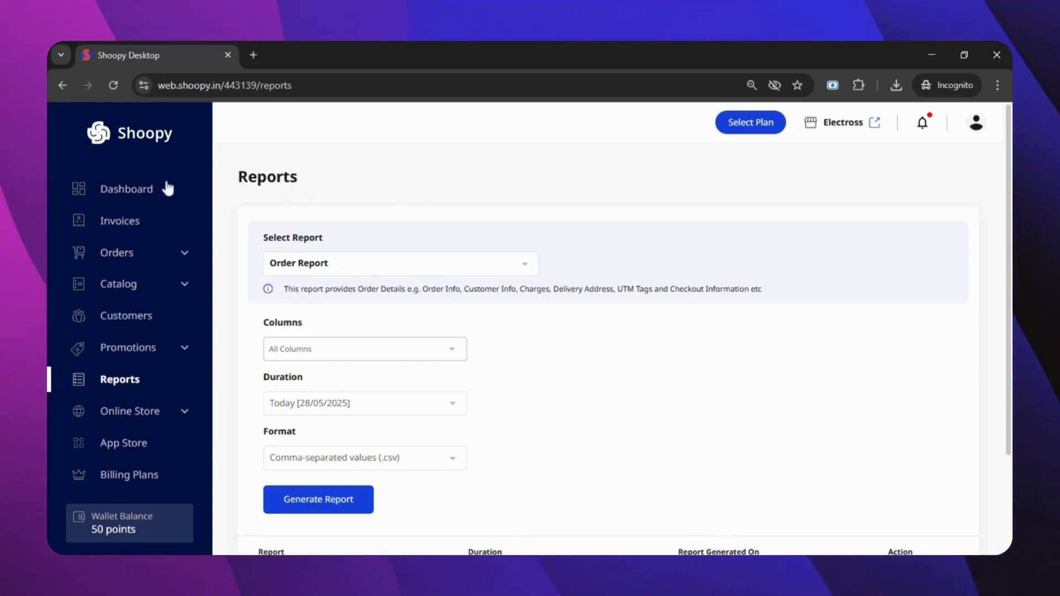
Step: Return to the Electross dashboard and look through it down to the online stores built using Shoopy
{"action": "left_click", "coordinate": [157, 143]}
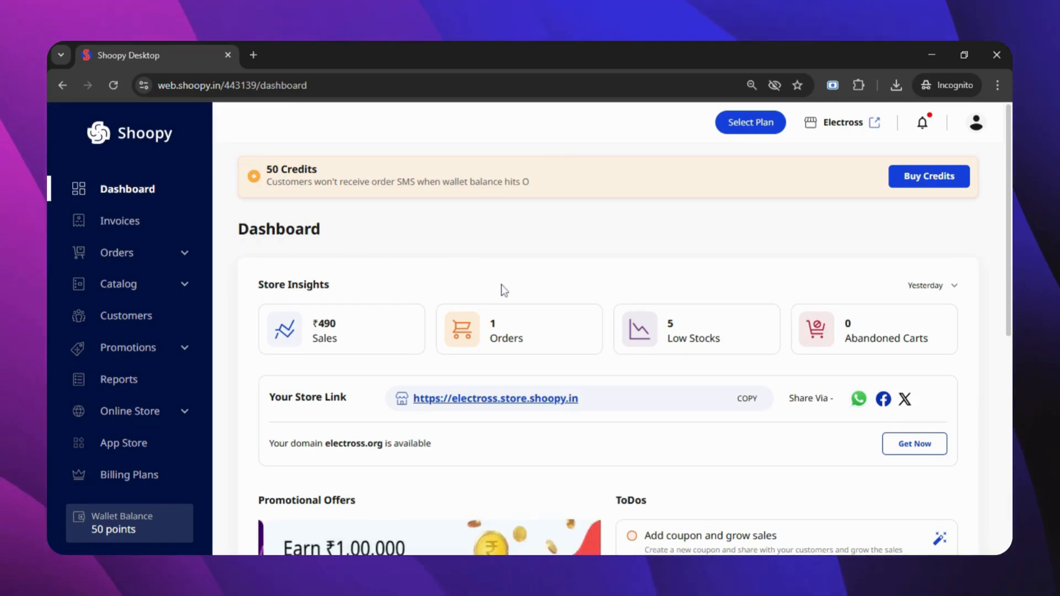
{"action": "scroll", "coordinate": [503, 290], "scroll_direction": "down", "scroll_amount": 7}
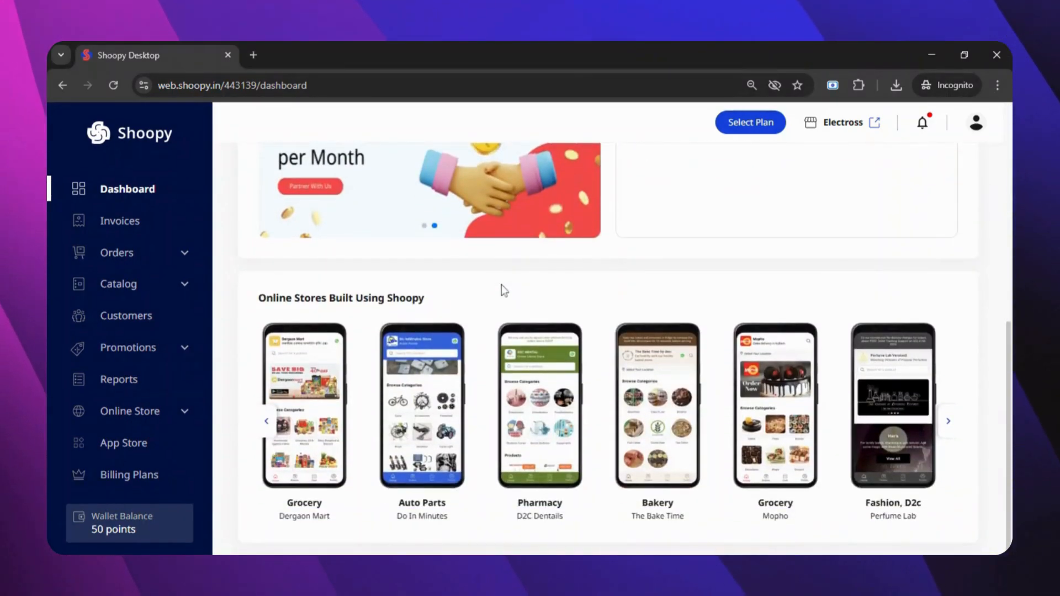